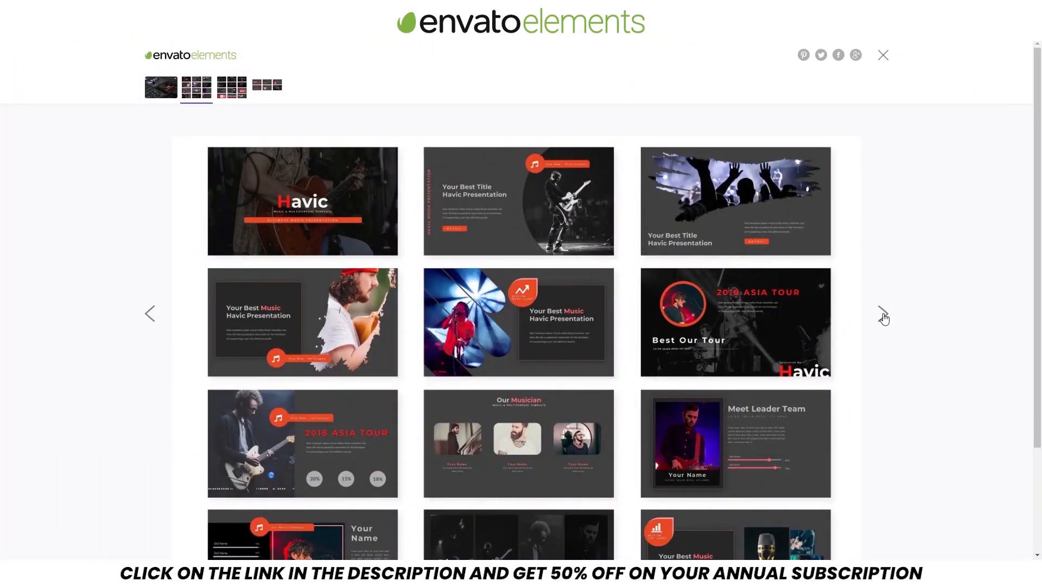
left_click(884, 317)
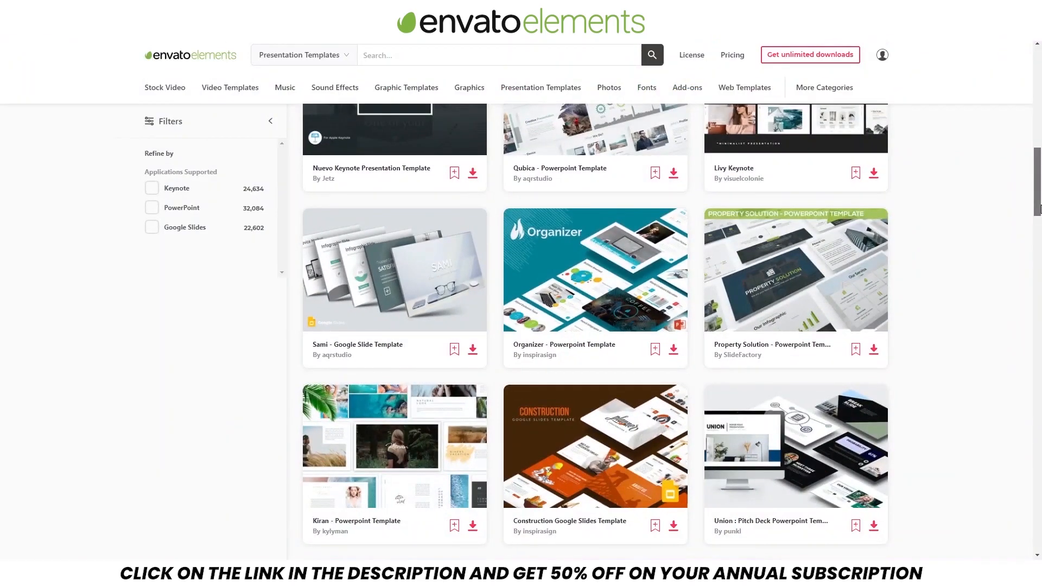
left_click_drag(1039, 209, 1039, 290)
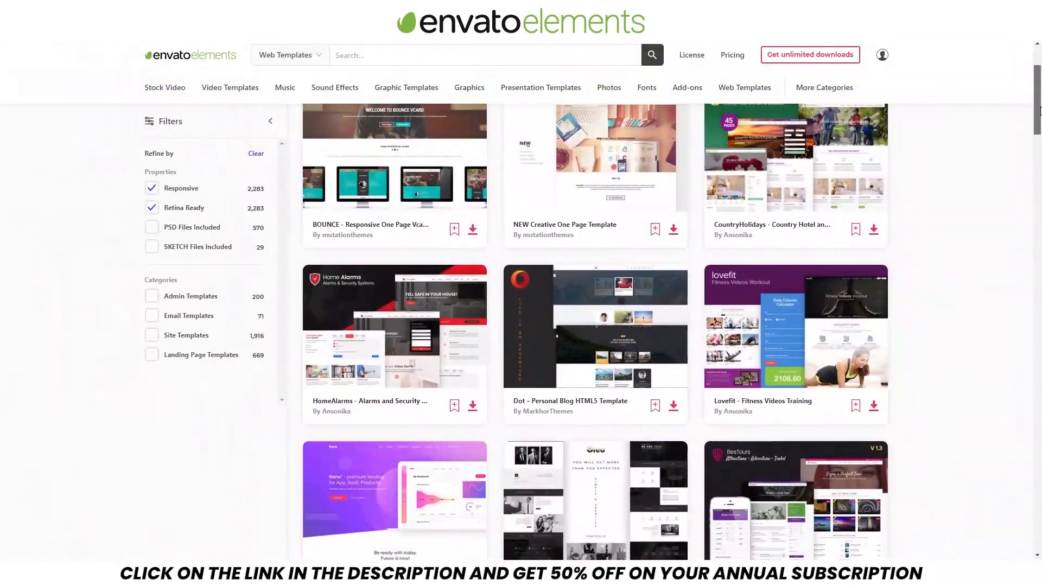
left_click_drag(1039, 111, 1040, 123)
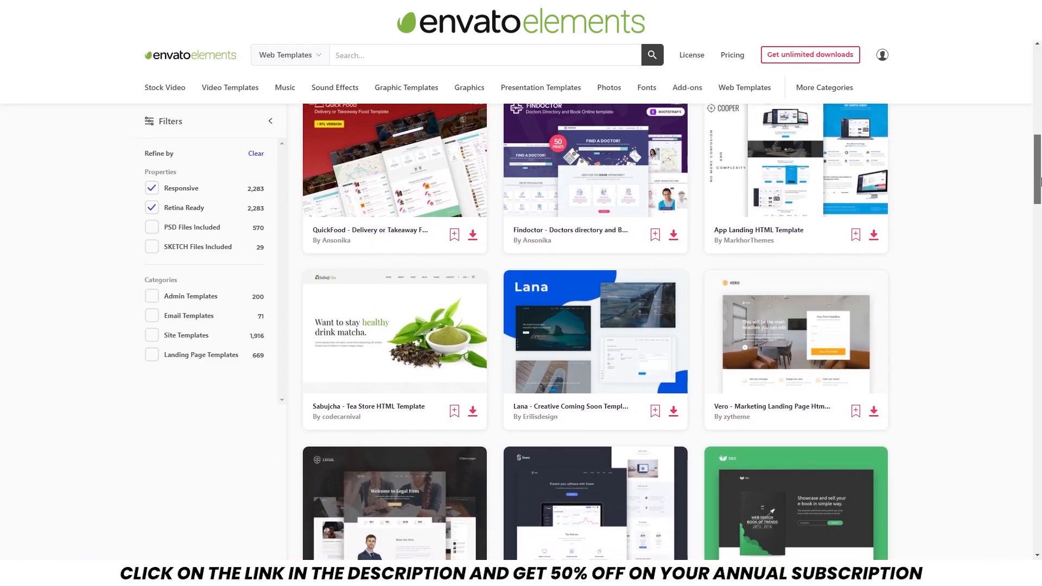
left_click_drag(1039, 190, 1039, 201)
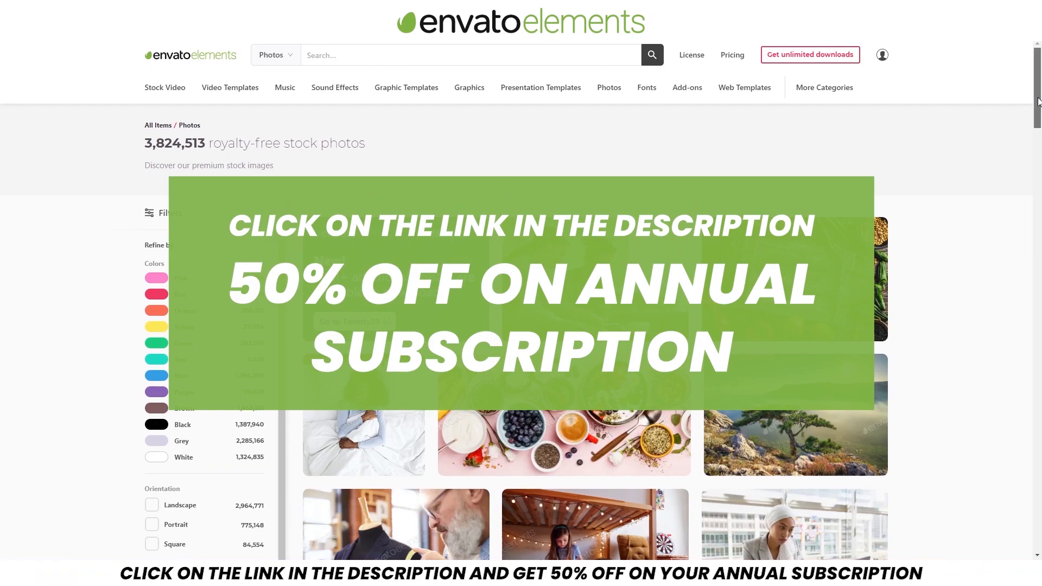
left_click_drag(1039, 103, 1040, 272)
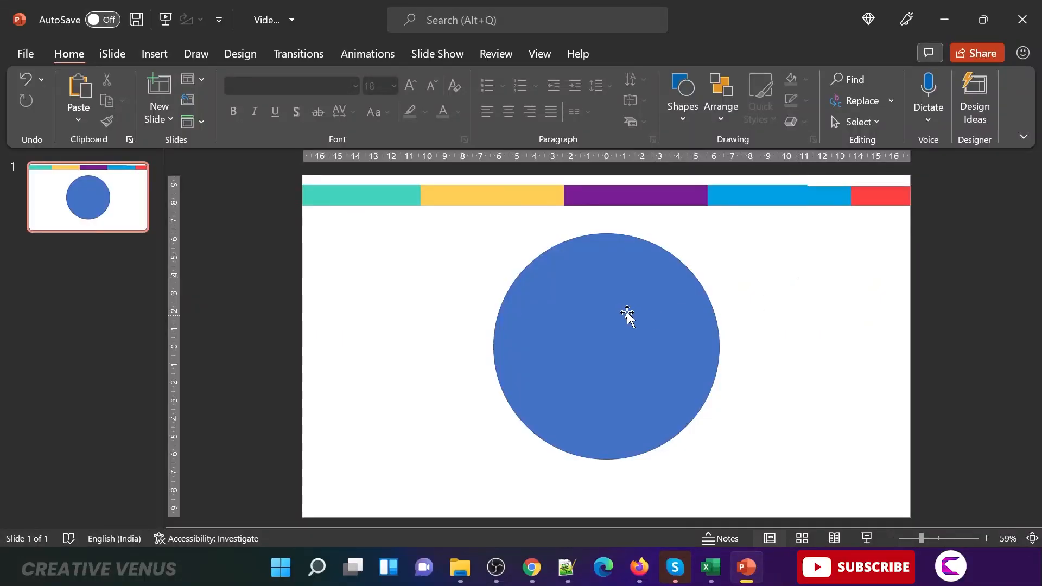
Remove the large circle's fill and colour its outline by sampling the turquoise from the colour strip.
left_click(624, 314)
left_click(645, 57)
left_click(385, 83)
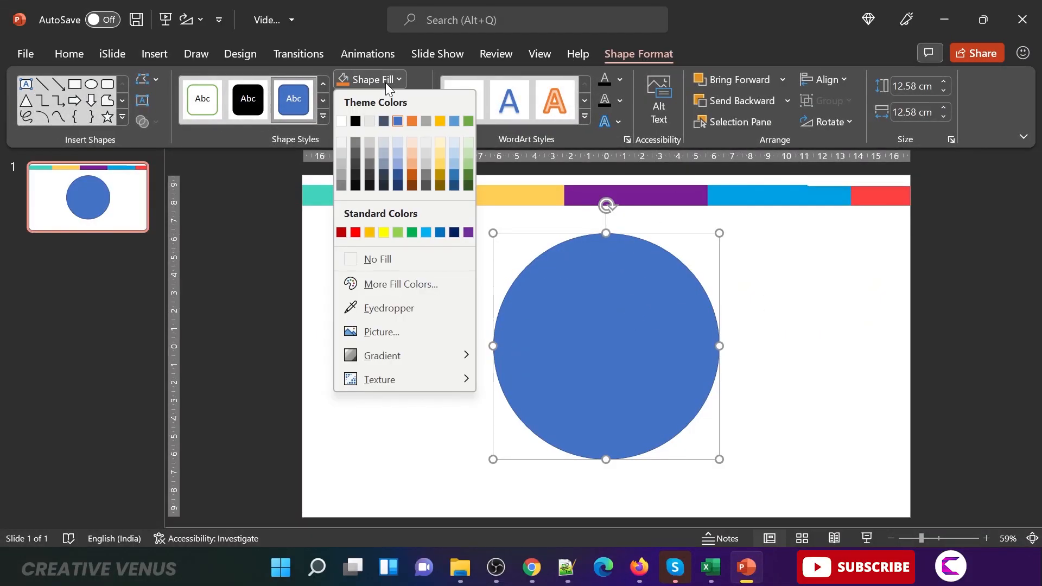
left_click(384, 259)
left_click(409, 98)
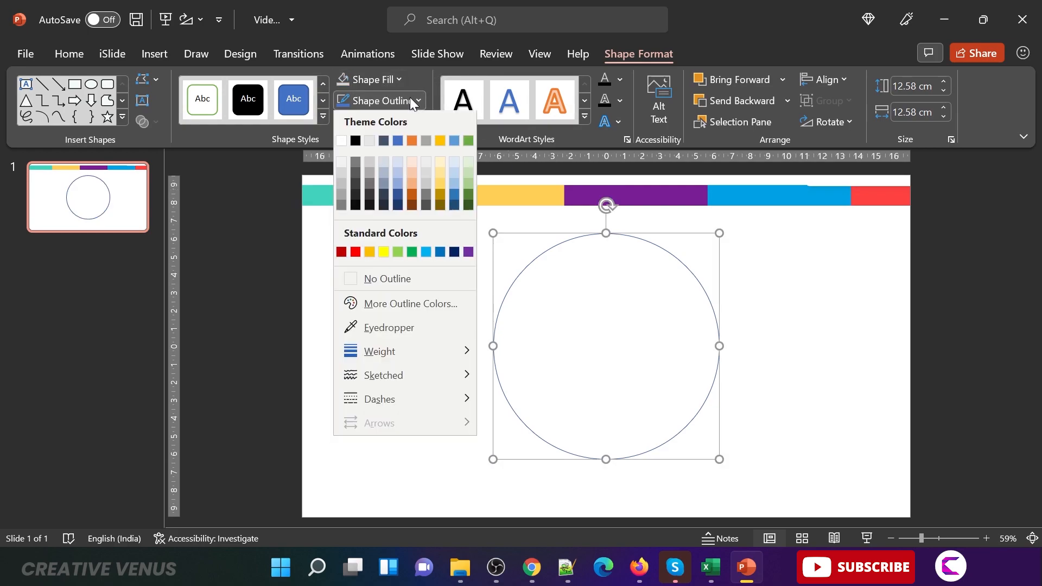
left_click(404, 326)
left_click(350, 193)
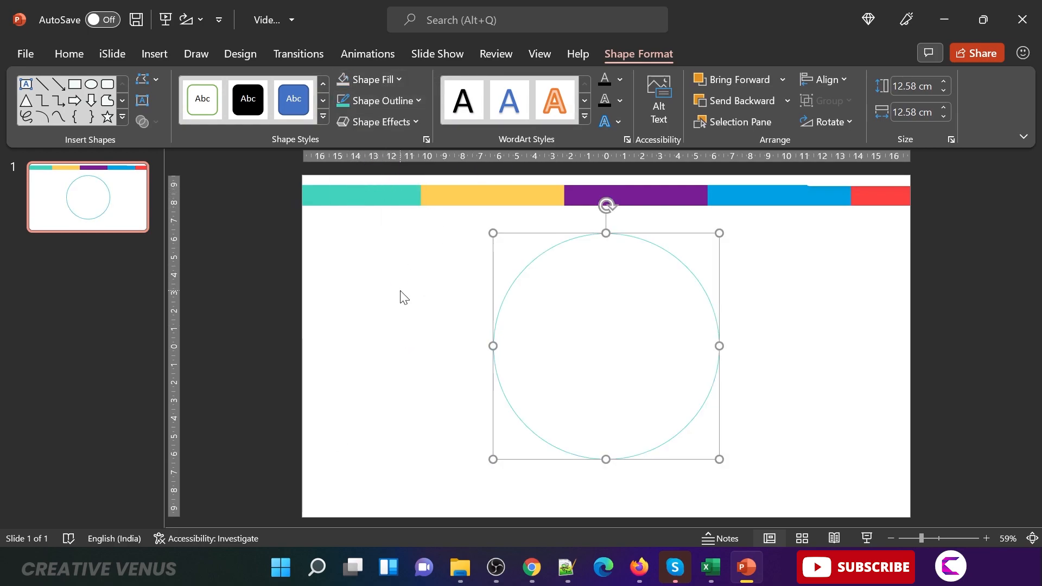
Duplicate the outlined circle, shrink the copy to 10.46 cm and centre it inside the original.
key("ctrl+v")
left_click_drag(727, 241, 702, 265)
left_click_drag(686, 307, 691, 296)
left_click_drag(707, 249, 693, 266)
left_click_drag(682, 304, 688, 292)
Give the inner circle a solid white fill and remove its outline.
left_click(379, 82)
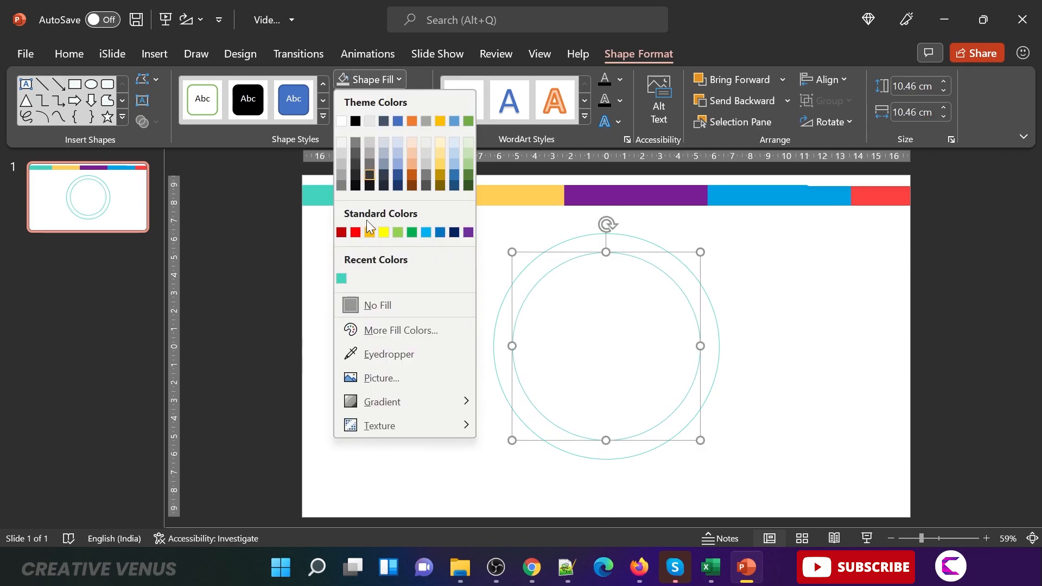
key("Escape")
left_click(396, 102)
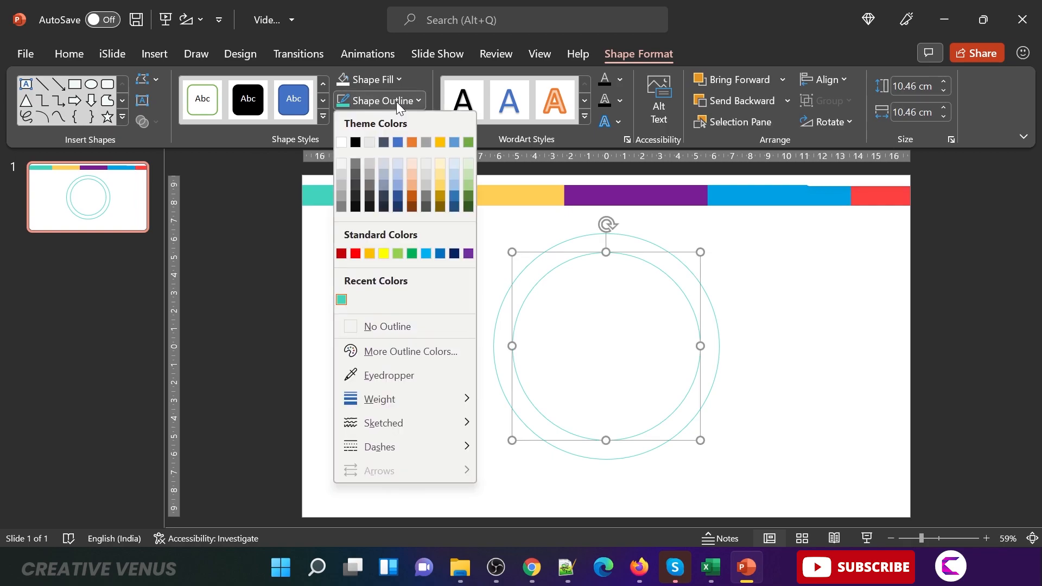
left_click(399, 326)
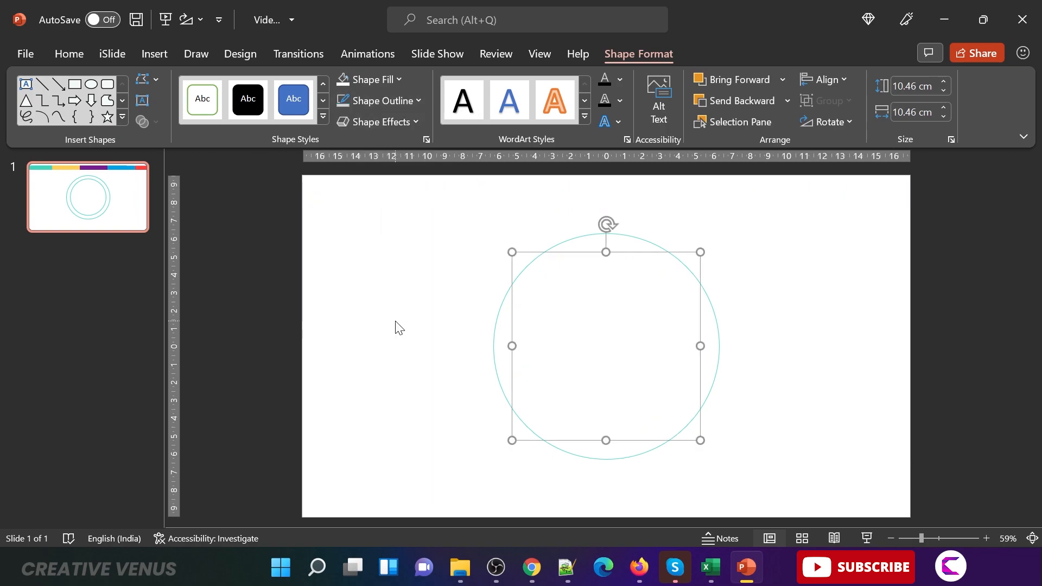
Apply an outer shadow offset toward the lower right to the inner white circle.
left_click(414, 123)
mouse_move(408, 196)
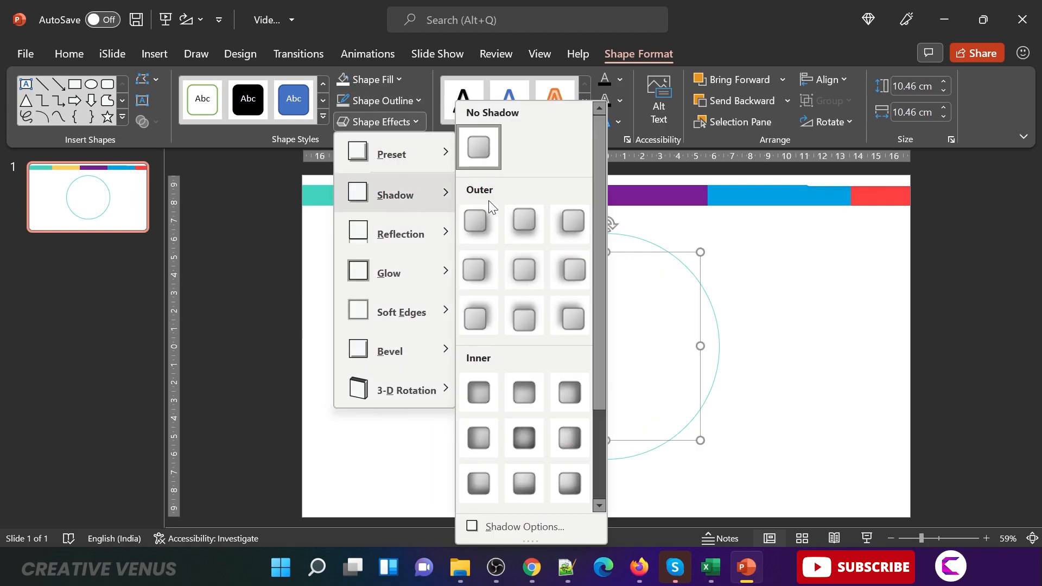
left_click(484, 236)
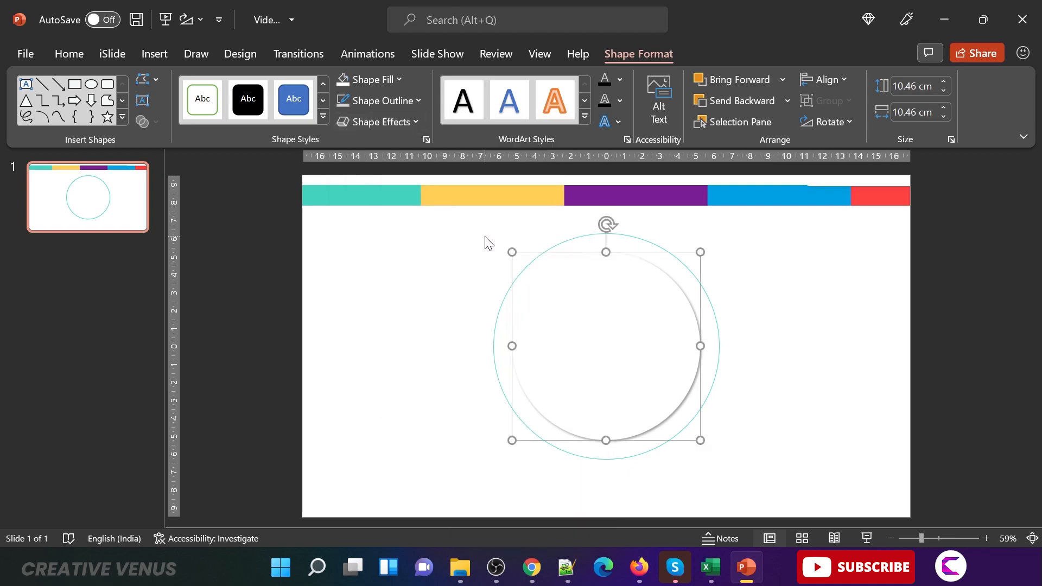
Set the inner circle's shadow blur to 28 pt, transparency to 76% and distance to 15 pt.
left_click(425, 136)
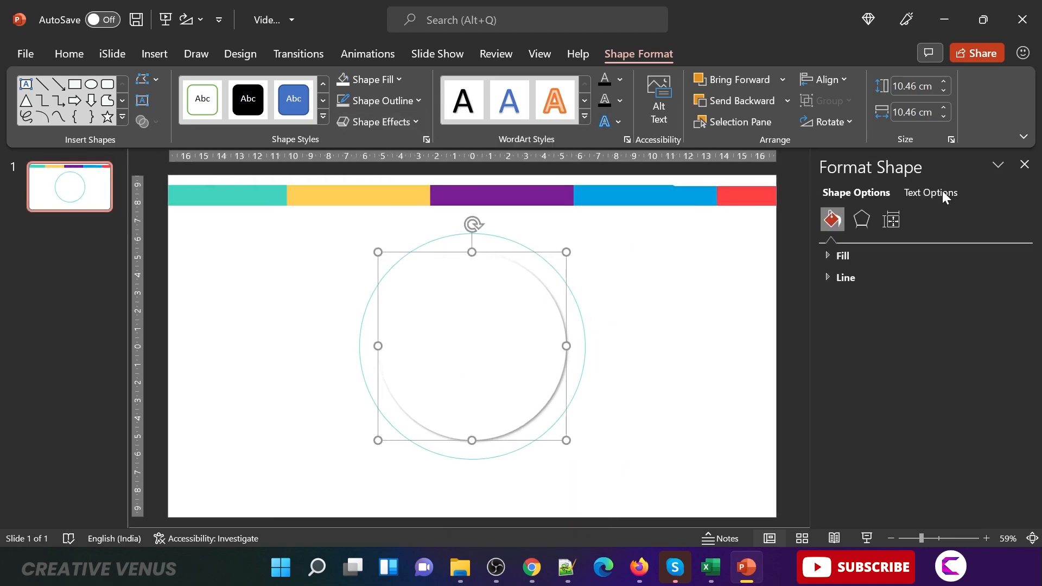
left_click(872, 220)
left_click(884, 256)
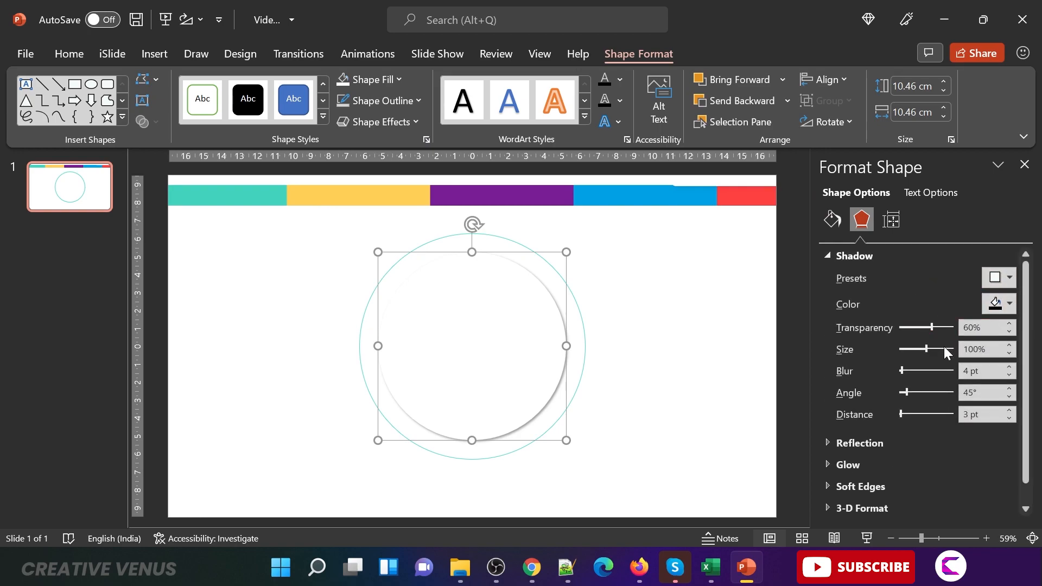
left_click_drag(902, 369, 915, 369)
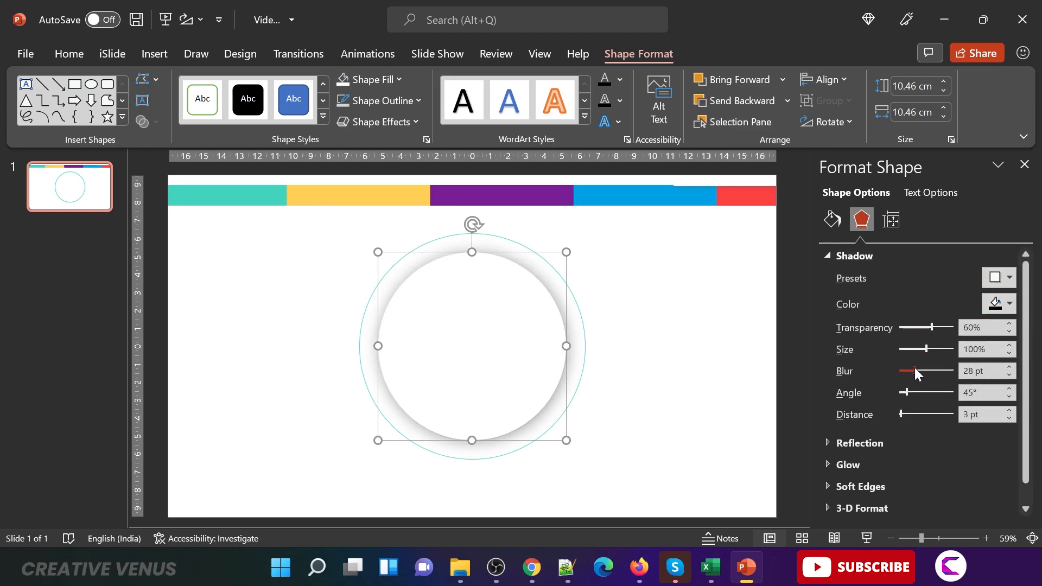
left_click_drag(932, 326, 940, 327)
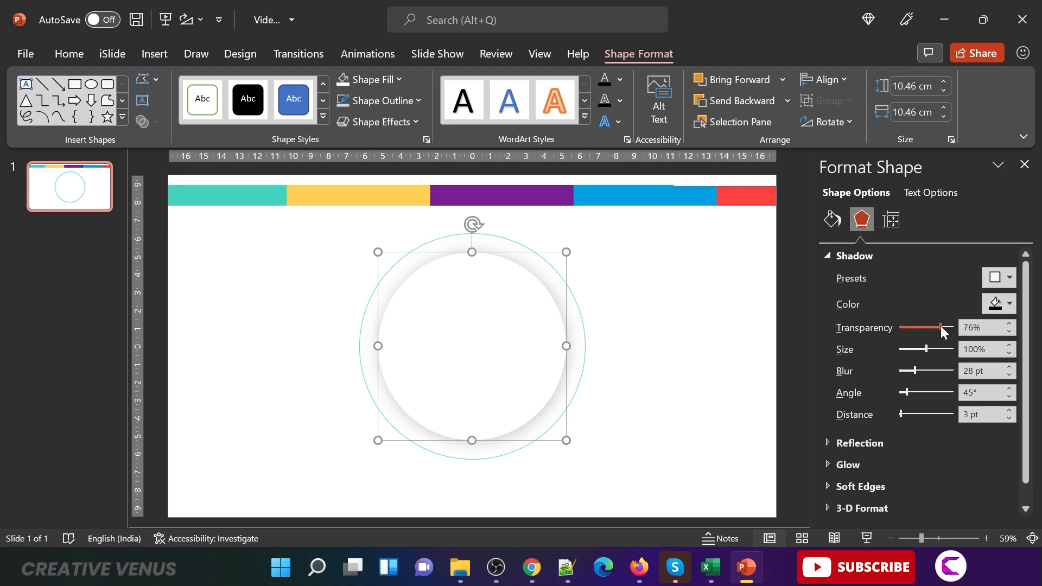
left_click_drag(900, 414, 903, 413)
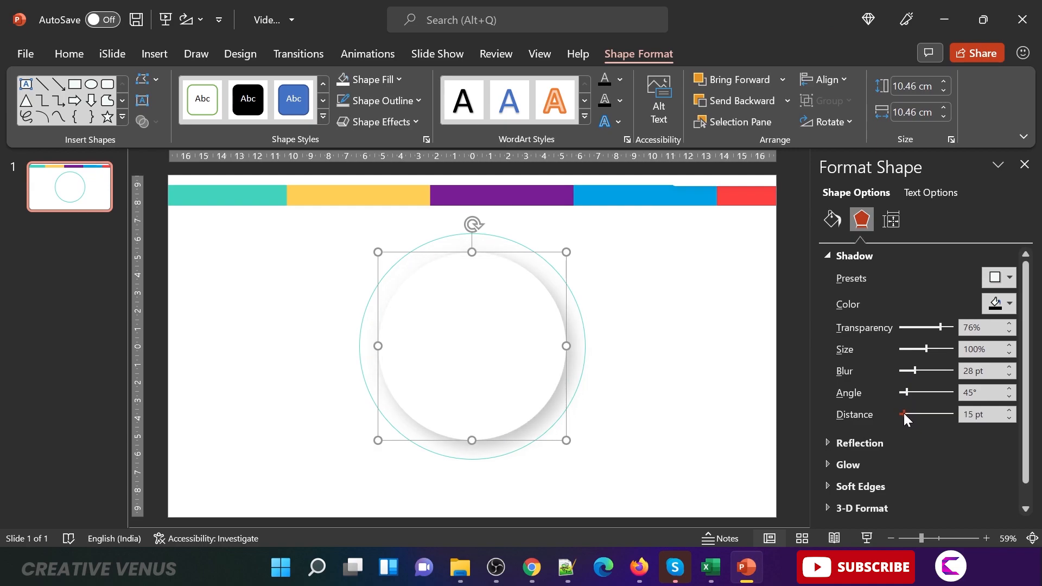
left_click(689, 369)
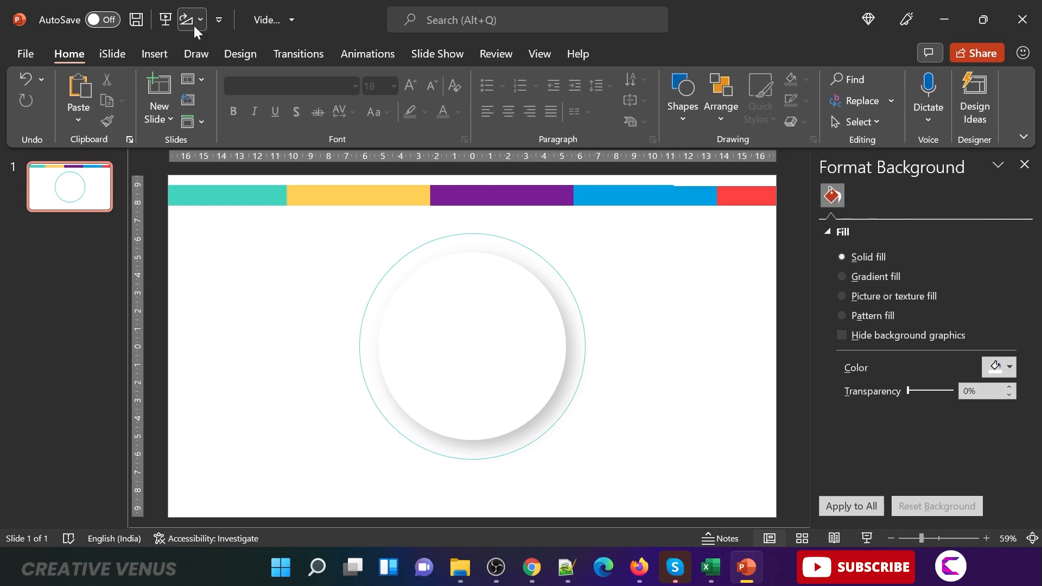
Draw a hollow circle, size it to 12.27 cm just inside the outer circle, and thin it to a narrow ring.
left_click(155, 52)
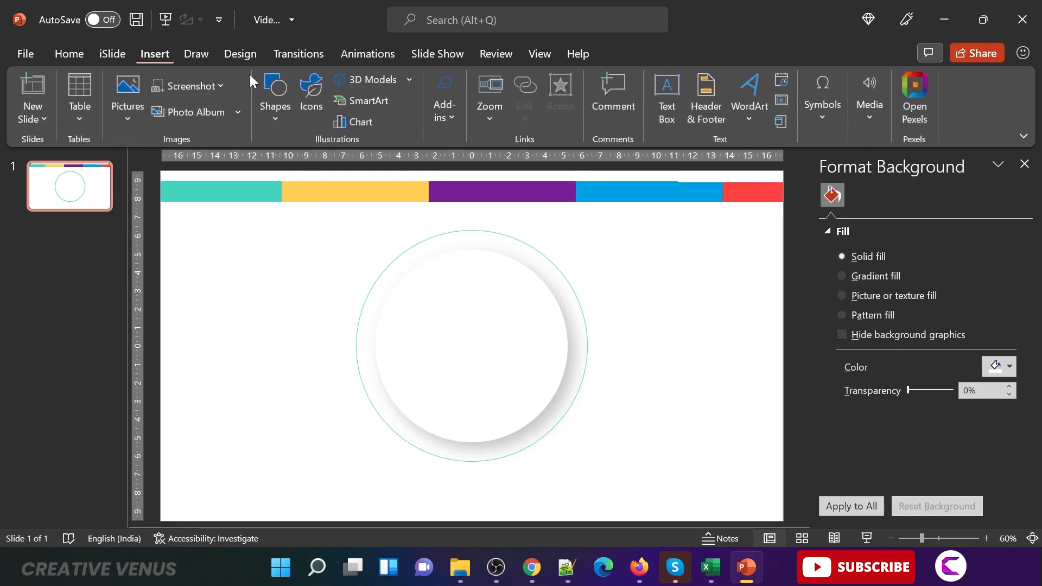
left_click(272, 122)
left_click(297, 353)
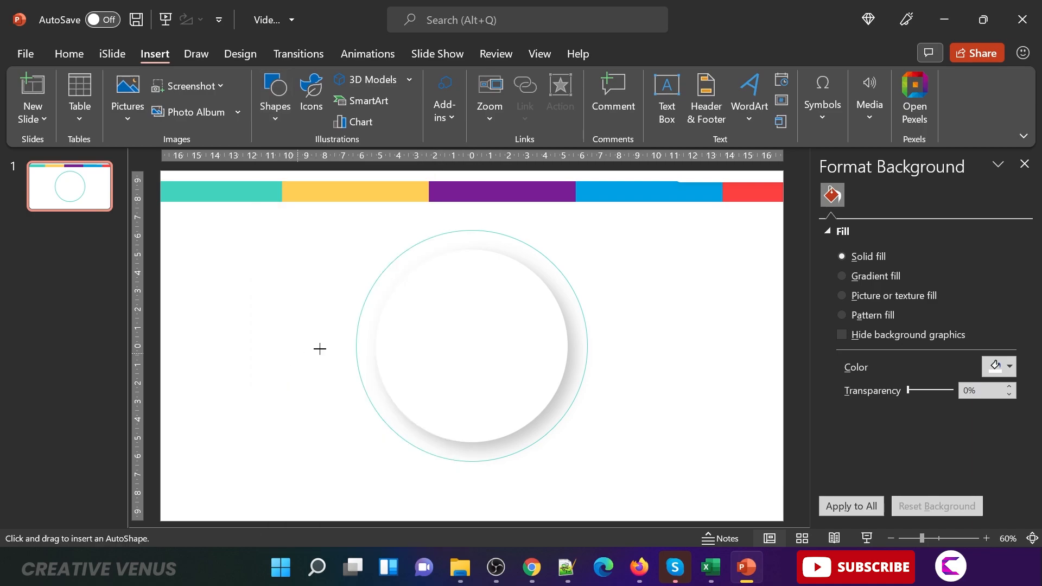
left_click_drag(430, 296, 661, 524)
left_click_drag(616, 434, 547, 373)
left_click_drag(581, 232, 578, 238)
left_click_drag(535, 275, 537, 274)
left_click_drag(417, 345, 364, 346)
Remove the new ring's outline and fill it with the recently used turquoise.
left_click(874, 460)
left_click(863, 486)
left_click(1002, 408)
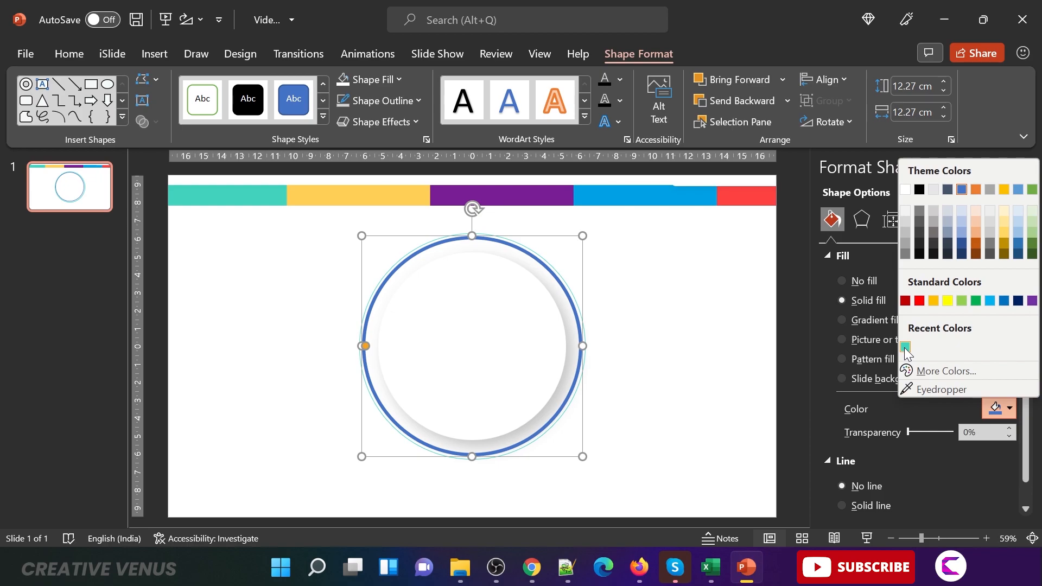
left_click(904, 344)
left_click(656, 375)
Enlarge the shadowed white circle to 11.31 cm and centre a duplicate resized to 10.1 cm on top of it.
left_click(468, 329)
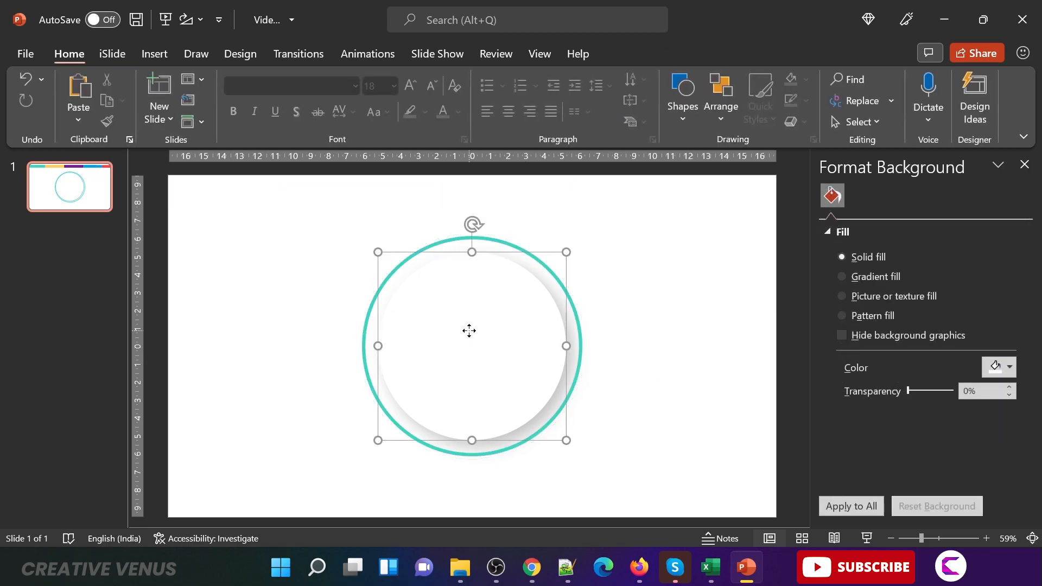
left_click_drag(566, 251, 574, 245)
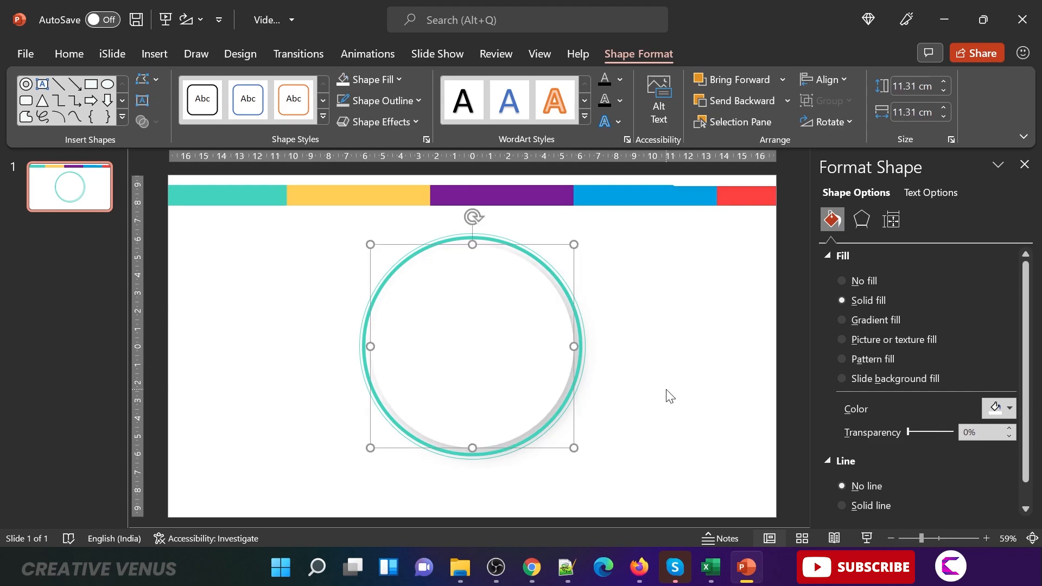
key("ctrl+v")
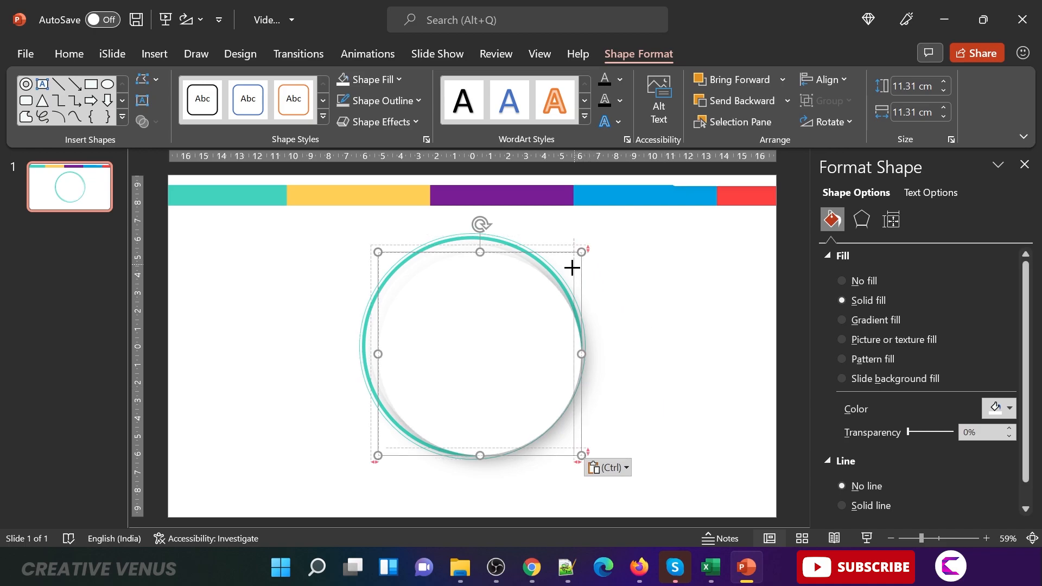
left_click_drag(565, 275, 563, 273)
left_click_drag(503, 346, 493, 341)
left_click_drag(558, 264, 560, 259)
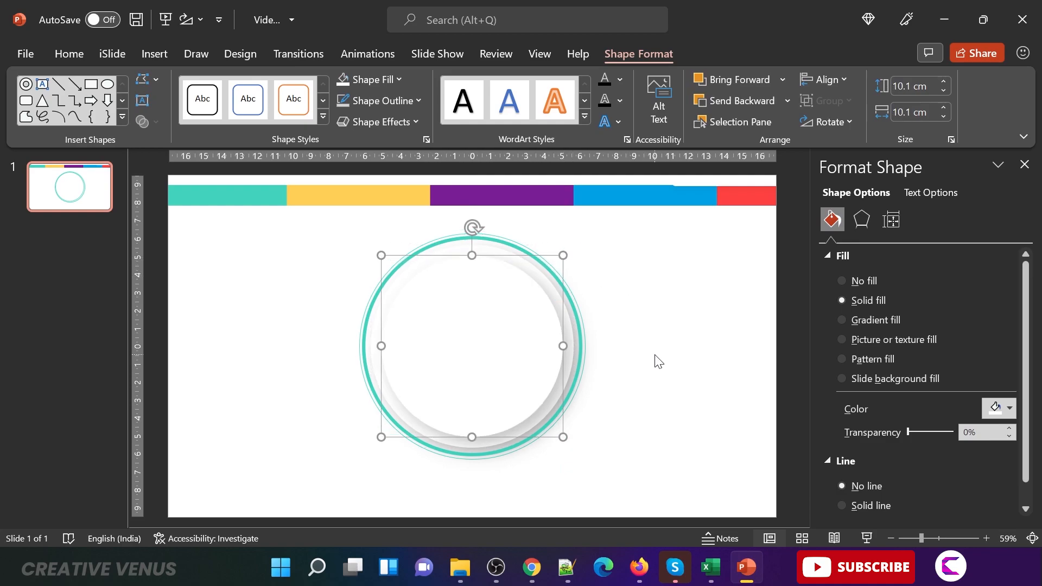
left_click(609, 340)
Duplicate the turquoise ring and shrink the copy to 9.57 cm, concentric inside the smaller white circle.
left_click(577, 330)
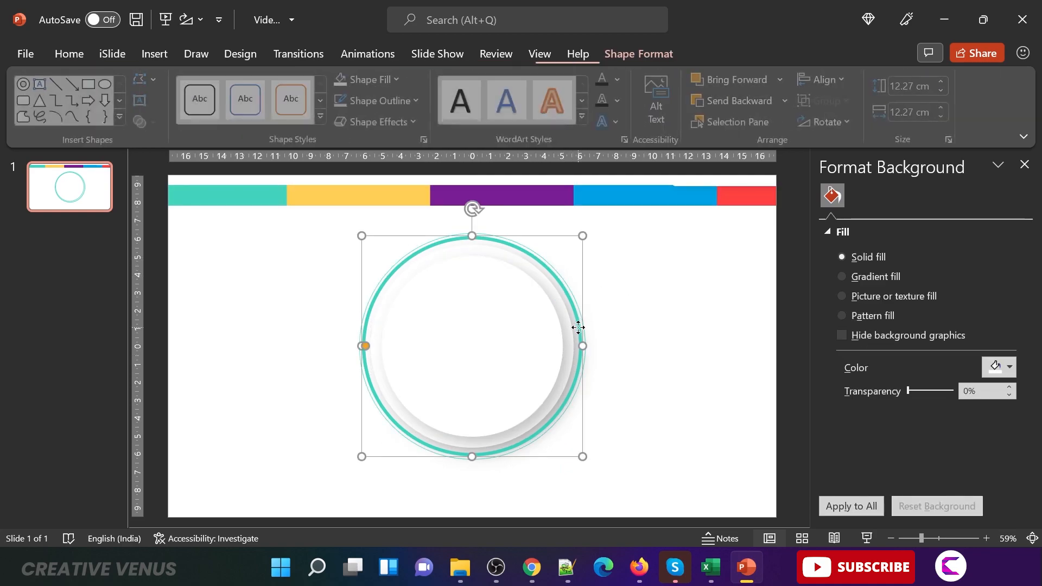
key("ctrl+c")
key("ctrl+v")
left_click_drag(587, 241, 544, 305)
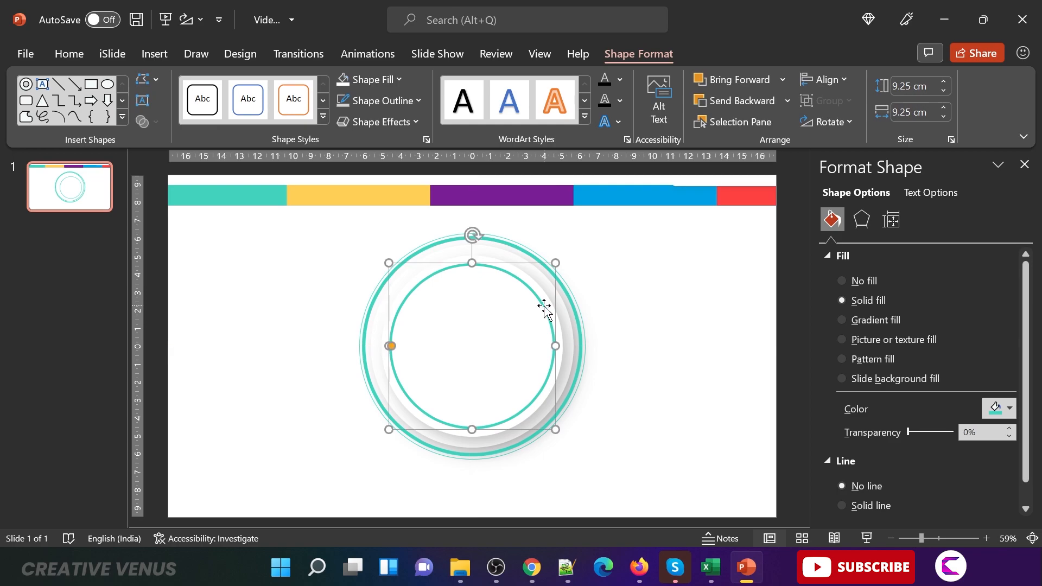
left_click_drag(556, 260, 556, 259)
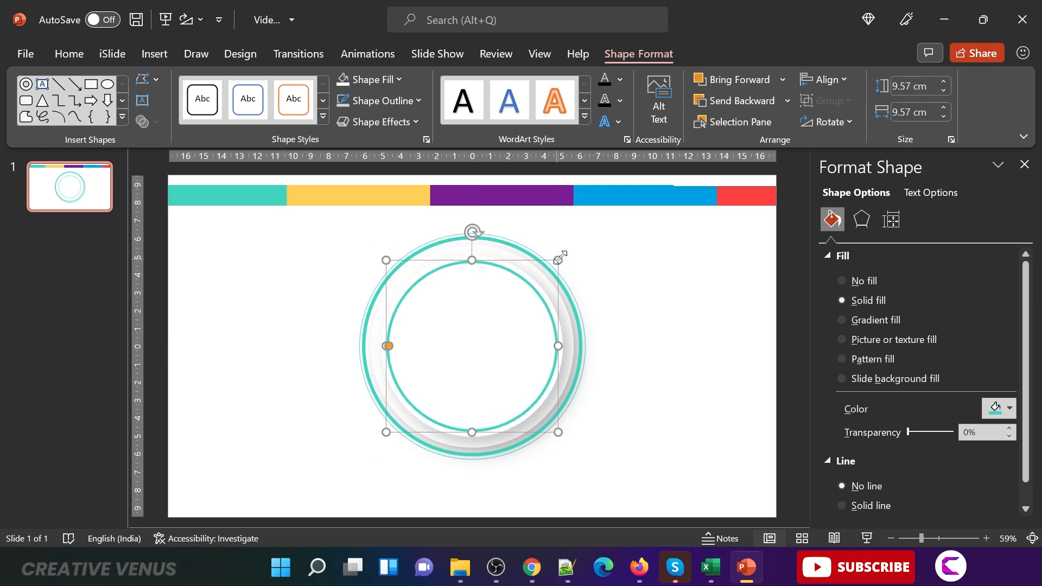
left_click(583, 427)
Select all the circles and rings and align them to a common centre horizontally and vertically.
left_click_drag(293, 479, 681, 223)
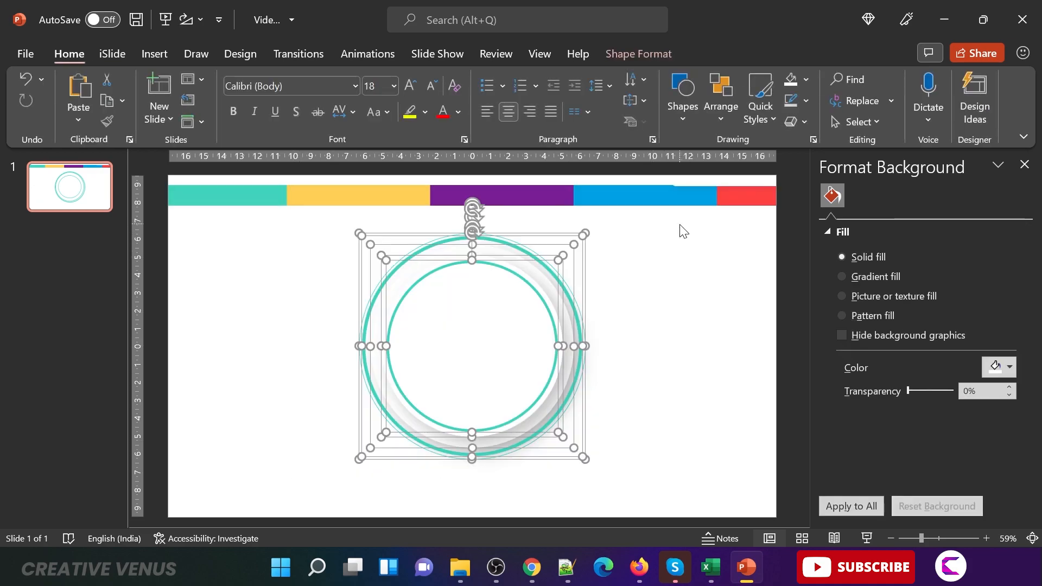
left_click(673, 53)
left_click(827, 80)
left_click(820, 121)
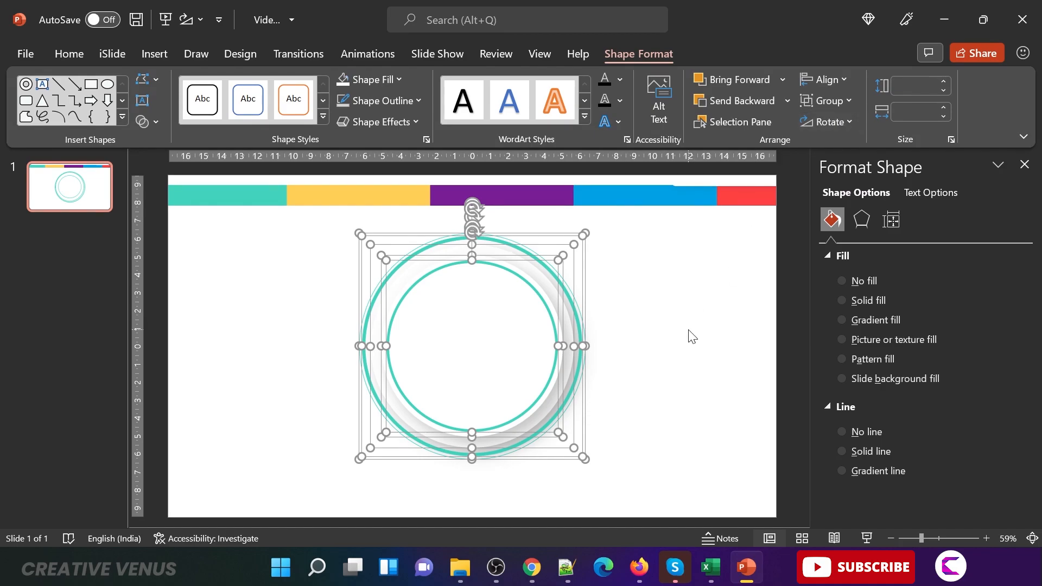
left_click(825, 78)
left_click(858, 197)
left_click(672, 329)
Draw a 3.6 cm circle in the empty area to the left of the large ringed circle.
left_click(155, 54)
left_click(275, 119)
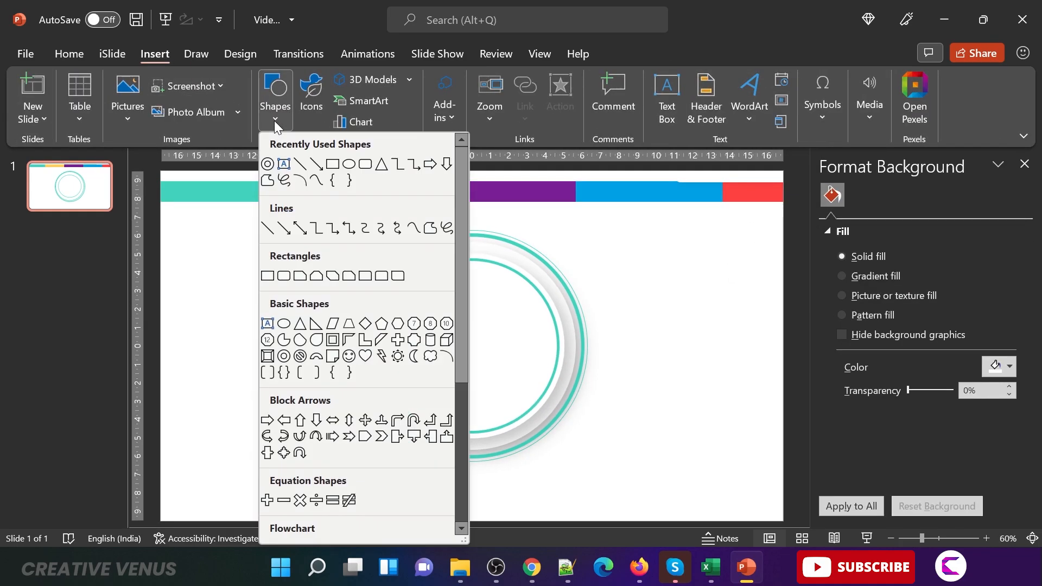
left_click(348, 164)
left_click_drag(248, 302, 281, 335)
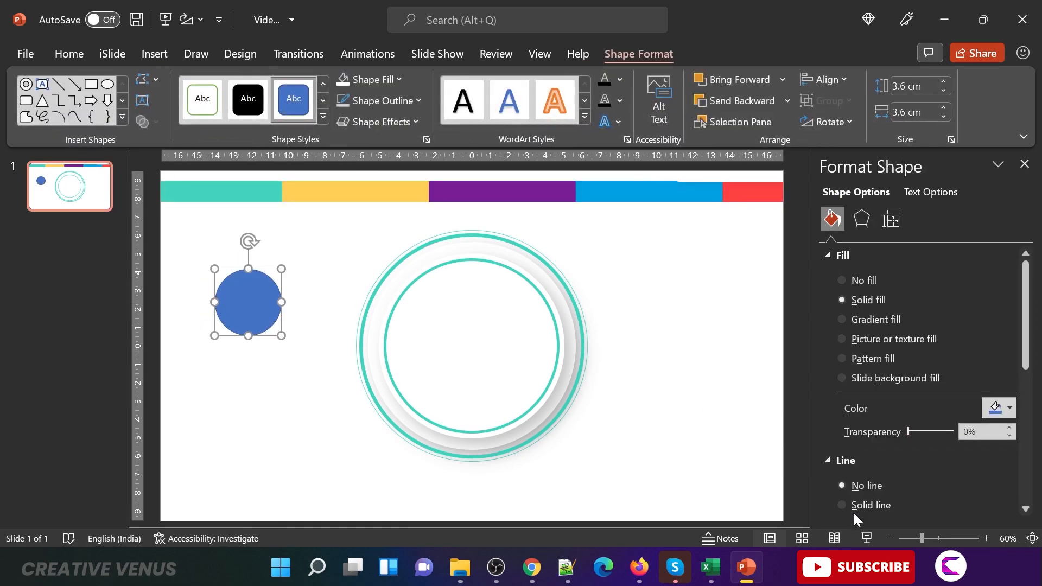
Give the small circle a solid outline in the recently used turquoise.
left_click(855, 501)
left_click_drag(1031, 325, 1031, 390)
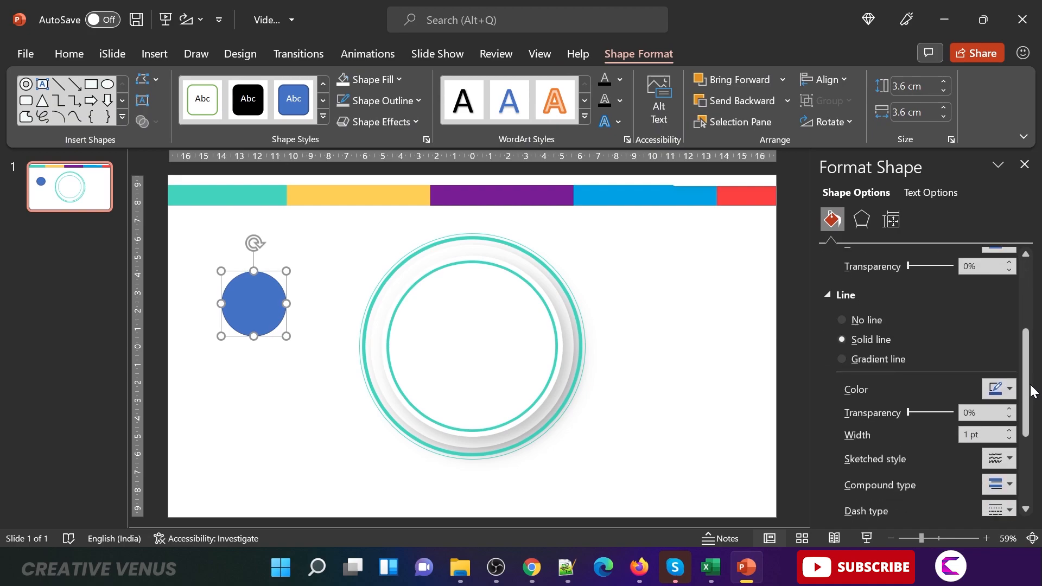
left_click(1005, 389)
left_click(905, 327)
left_click_drag(1030, 349, 1027, 302)
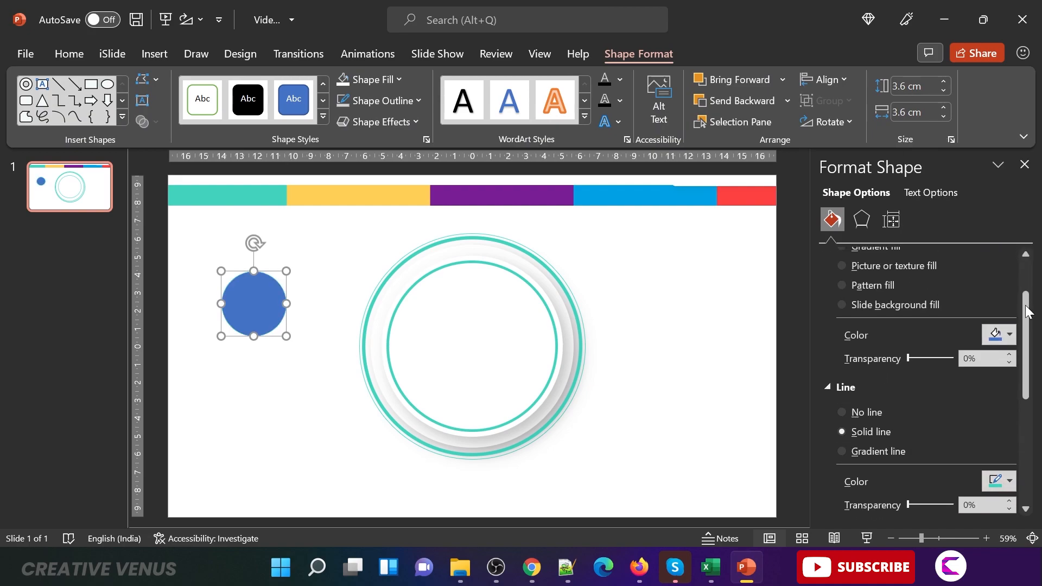
Fill the small circle white and give it an outer shadow toward the lower right with 20 pt blur and 75% transparency.
left_click(1003, 339)
left_click(905, 120)
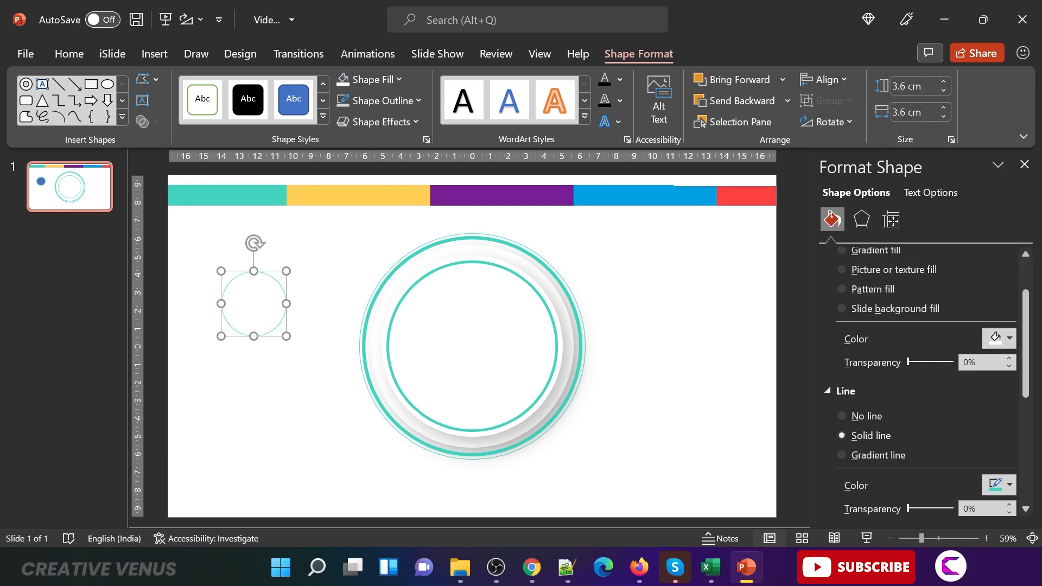
left_click(861, 220)
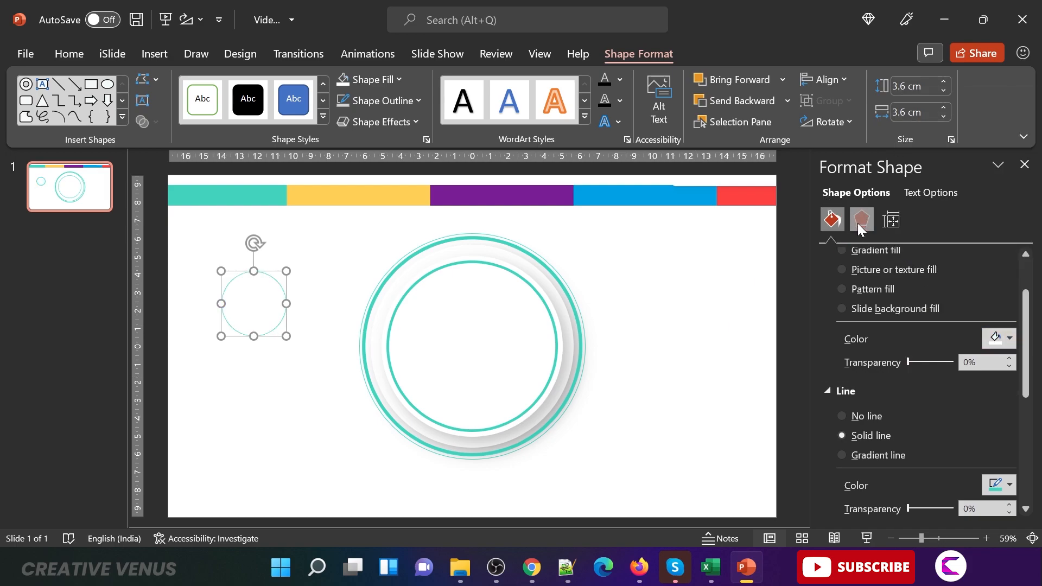
left_click(998, 257)
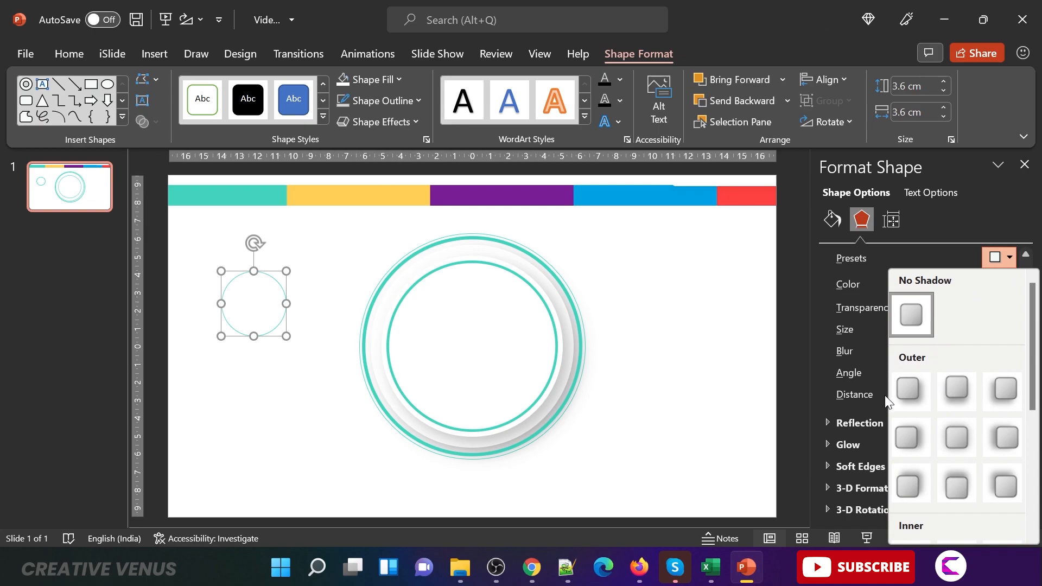
left_click(917, 389)
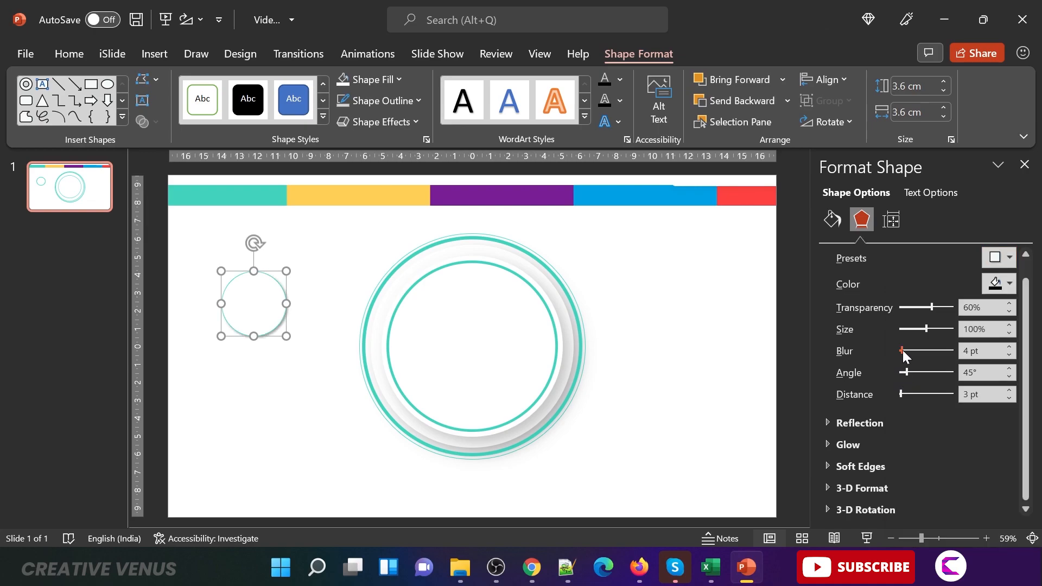
left_click_drag(902, 350, 910, 349)
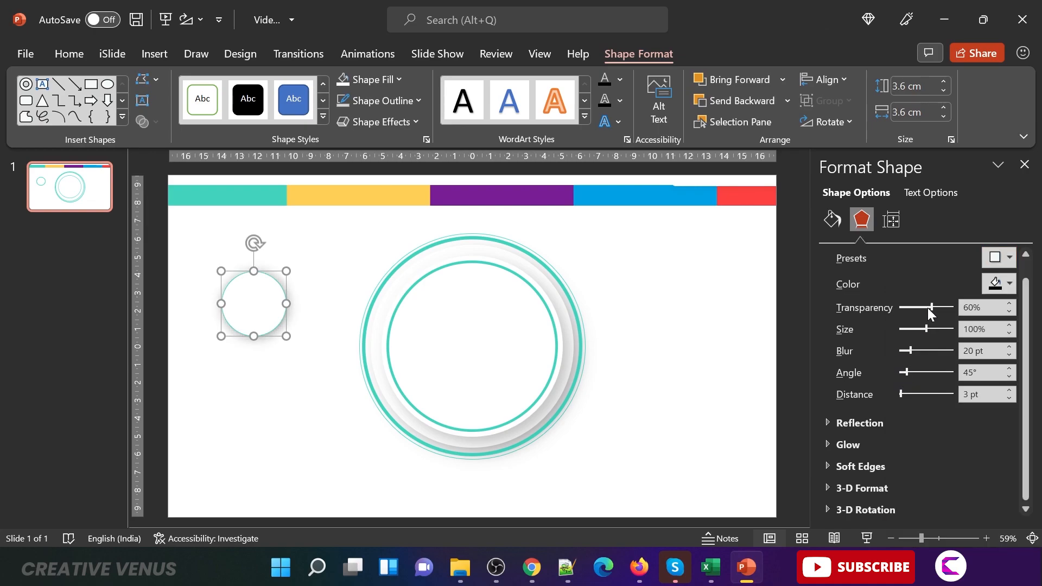
left_click_drag(939, 305, 939, 306)
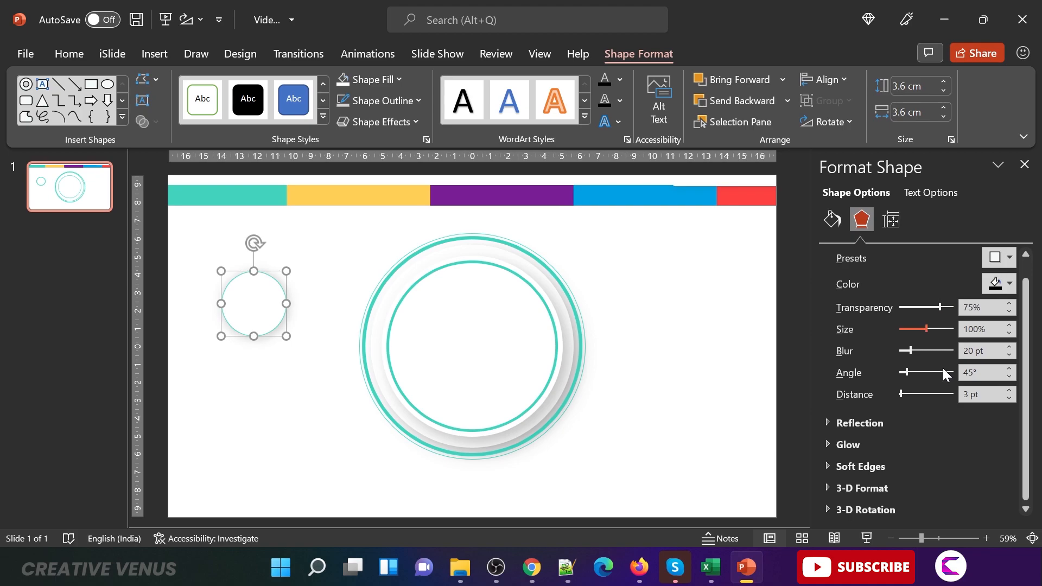
Set the small circle's outline width to 2.5 pt and move it onto the upper-left rim of the large ringed circle.
left_click(832, 219)
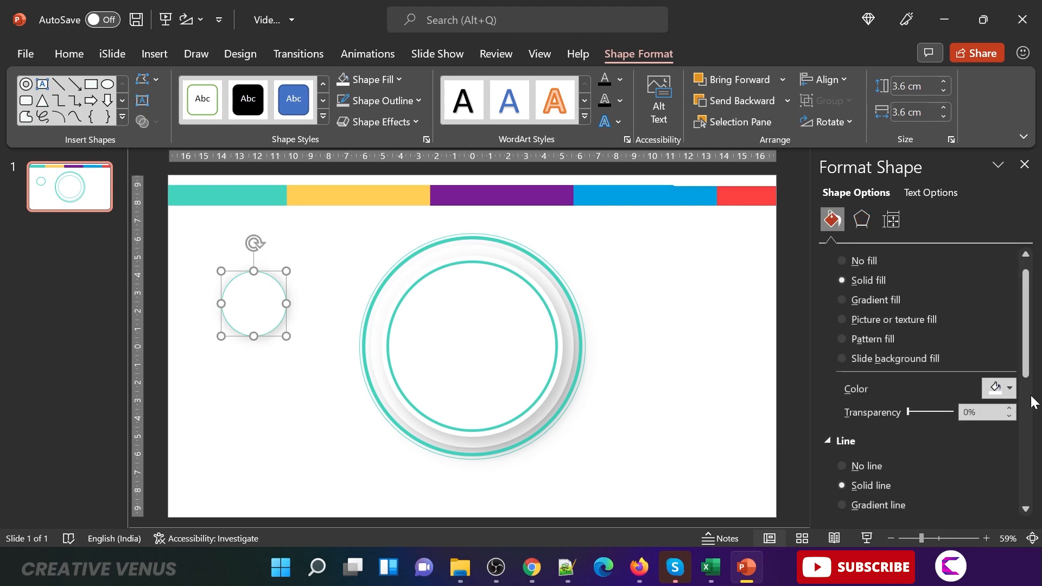
left_click_drag(1025, 372, 1026, 428)
left_click(1008, 433)
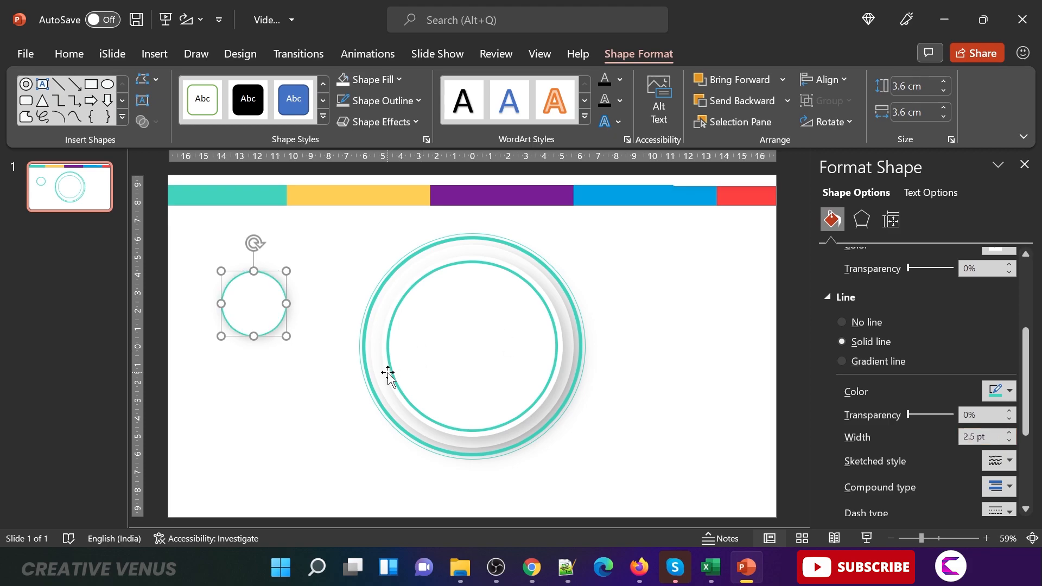
left_click_drag(255, 304, 387, 295)
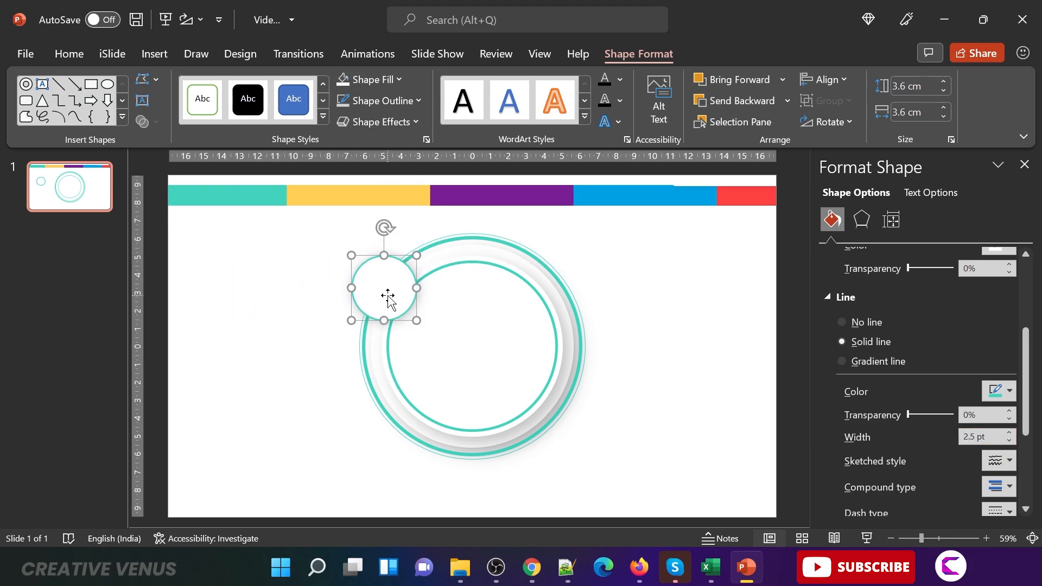
Bring the inner white circle and its turquoise ring to the front, above the small circle.
left_click(477, 320)
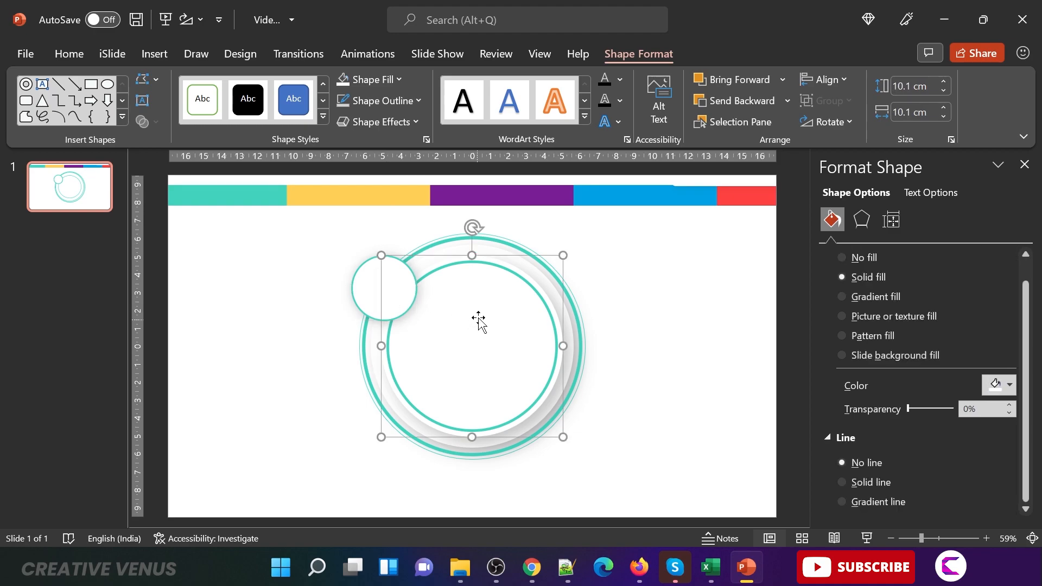
left_click(479, 263, "shift")
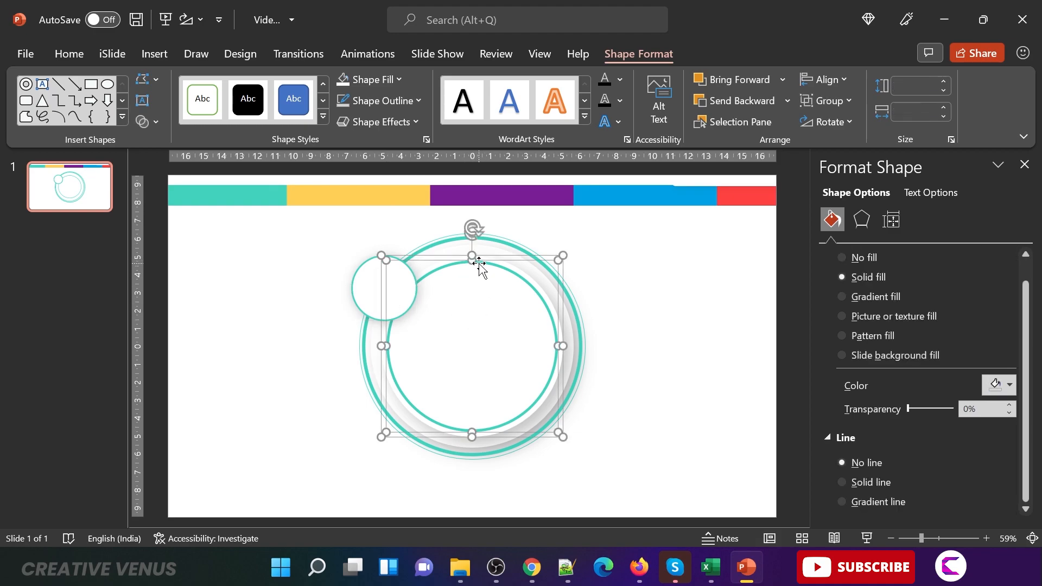
right_click(479, 262)
left_click(537, 361)
left_click(688, 389)
Increase the small circle's outline width slightly beyond 2.5 pt.
left_click(361, 279)
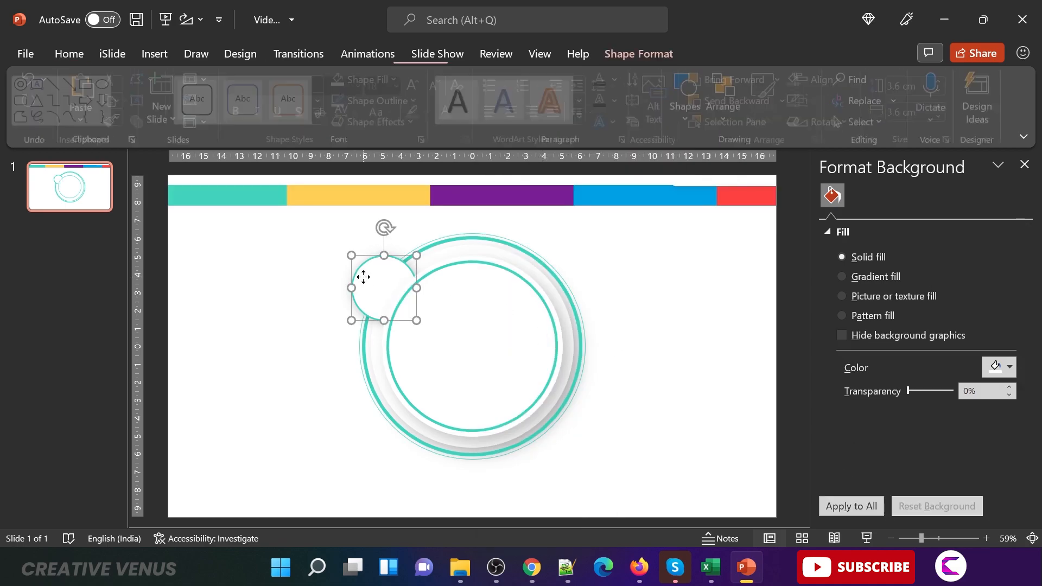
left_click_drag(1027, 342, 1025, 401)
left_click(1009, 453)
left_click(1009, 453)
left_click(1009, 454)
left_click(1009, 453)
left_click(1009, 454)
left_click(1009, 454)
left_click(723, 343)
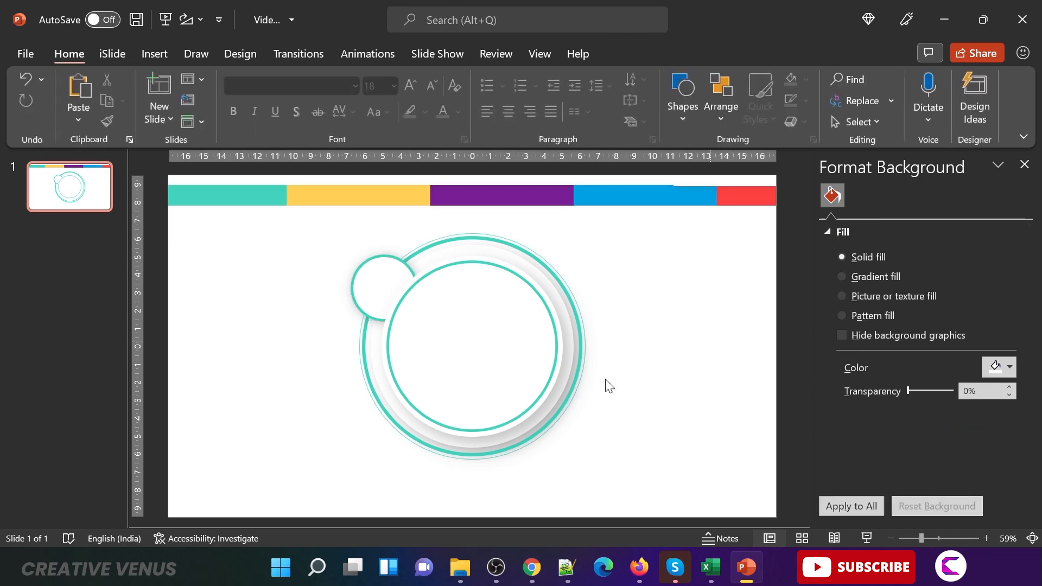
Group all the circles, shrink the group to about 6.26 × 6.48 cm and place it in the slide's upper-left area.
left_click_drag(280, 473, 525, 300)
key("ctrl+g")
left_click_drag(486, 327, 302, 295)
left_click(302, 297)
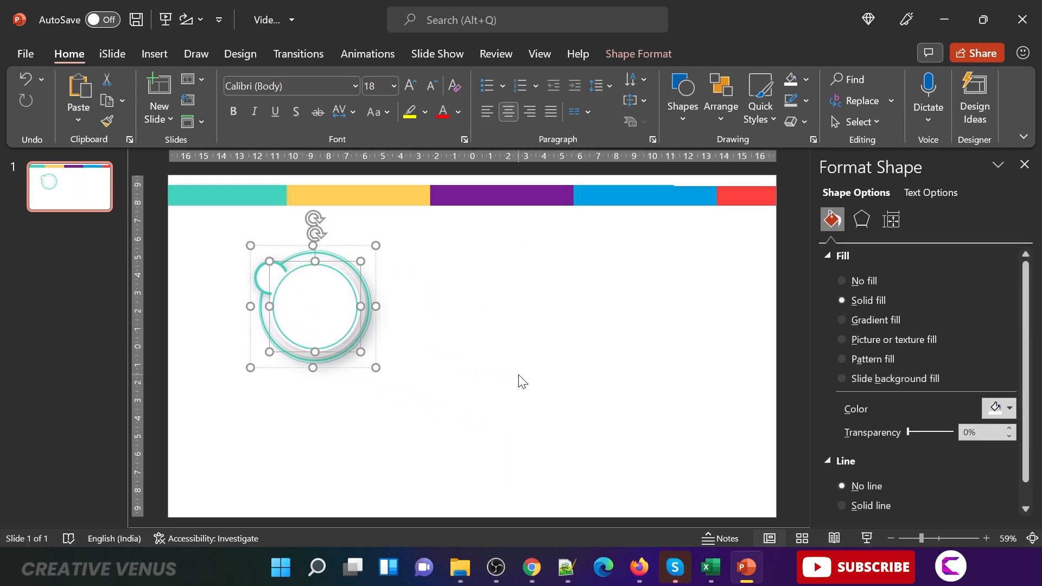
left_click(256, 383)
Copy the circle group twice and line the copies up to its right in an evenly spaced row of three.
left_click_drag(212, 386, 427, 221)
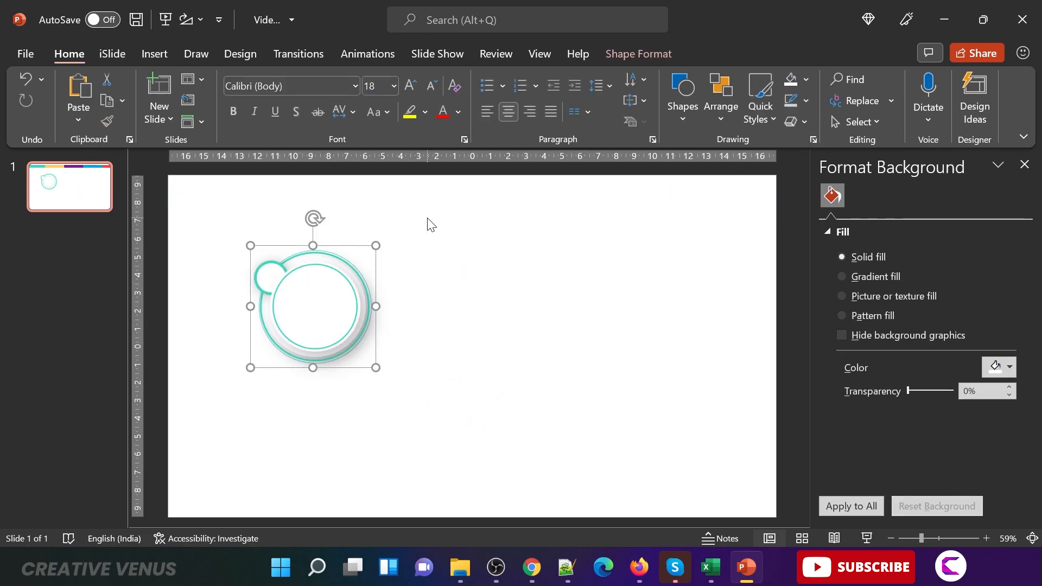
key("ctrl+c")
key("ctrl+v")
left_click_drag(338, 307, 577, 290)
key("ctrl+v")
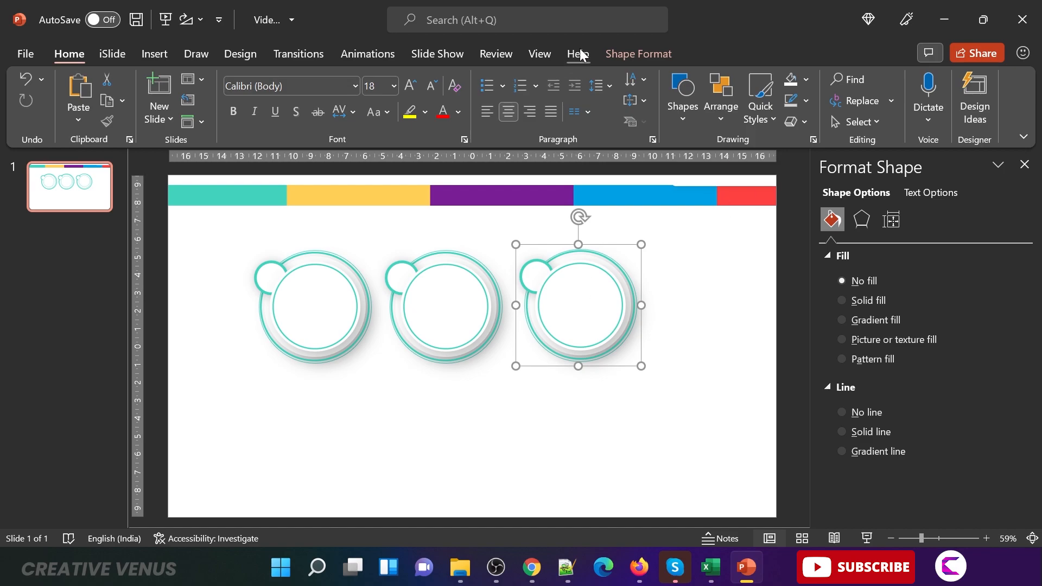
Flip the rightmost circle group horizontally so its small circle sits on the upper-right rim.
left_click(621, 61)
left_click(819, 123)
left_click(871, 213)
left_click(597, 437)
Move the middle group's small circle to the top centre of its ringed circle.
left_click(397, 259)
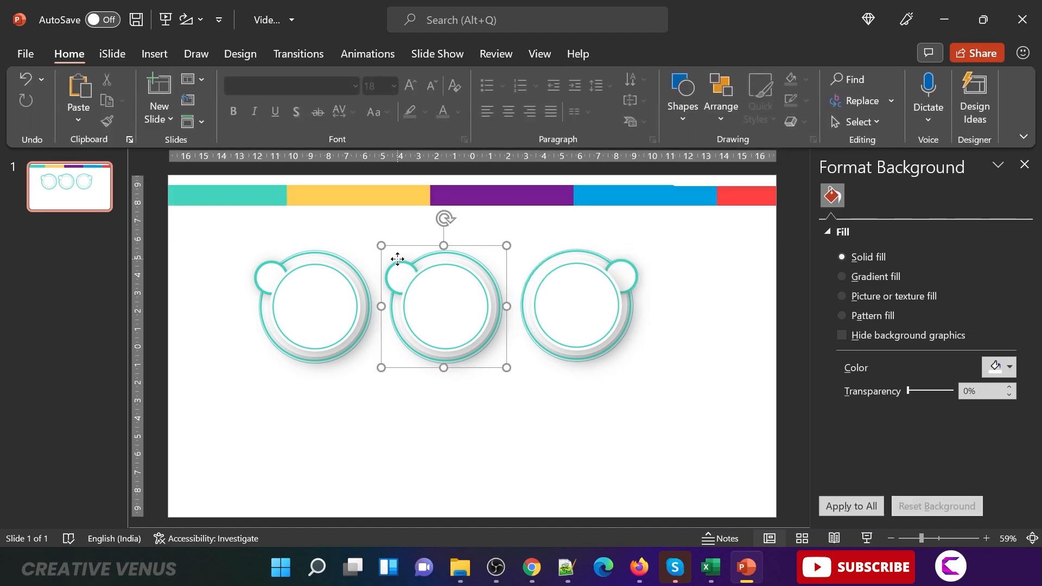
left_click(399, 276)
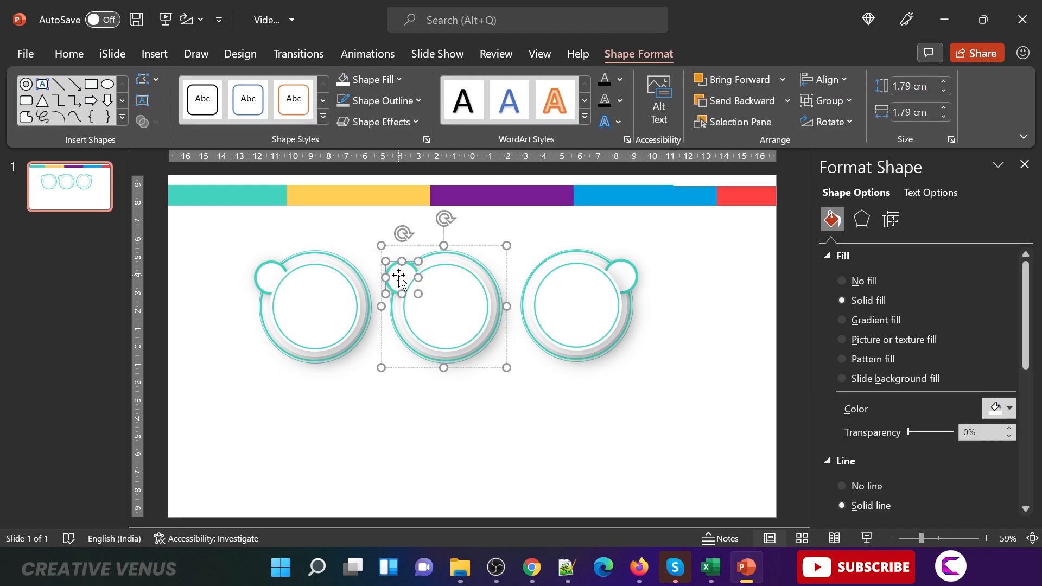
left_click(466, 243)
left_click(400, 273)
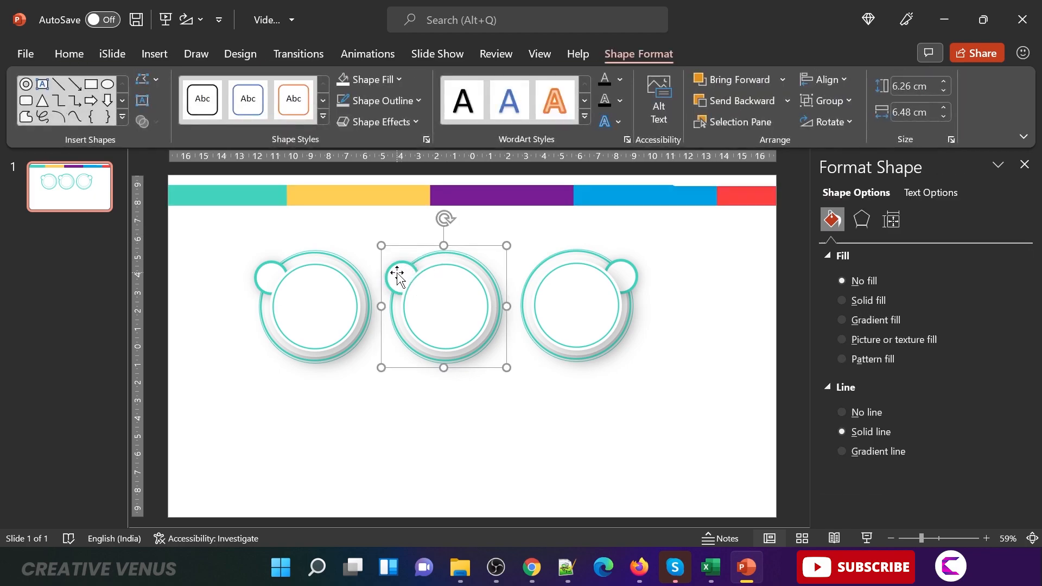
left_click(398, 273)
left_click_drag(397, 274, 438, 252)
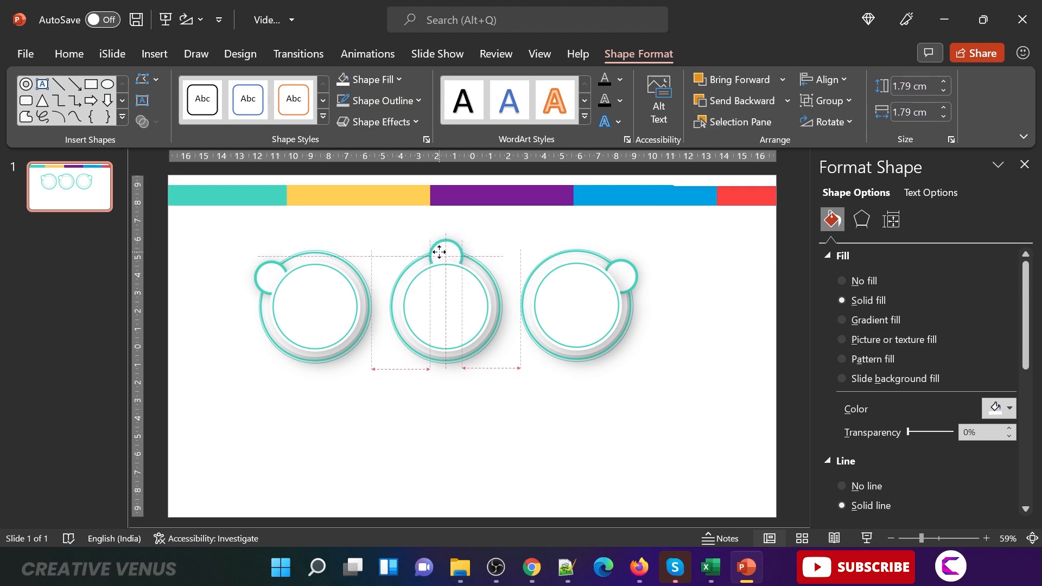
left_click_drag(439, 252, 439, 251)
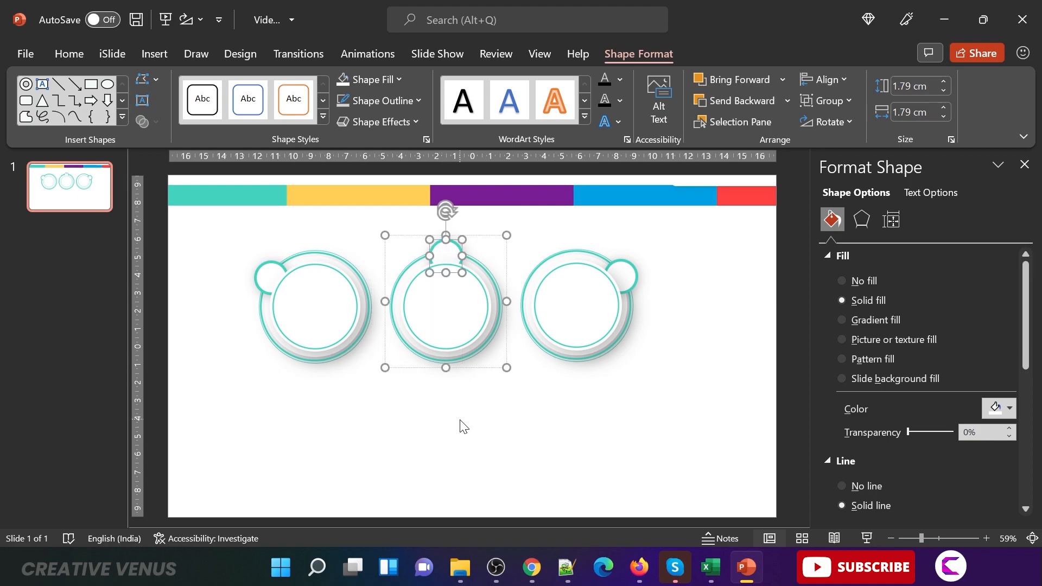
left_click(461, 428)
Duplicate the leftmost circle group and place the copy below, between the first and second groups.
left_click_drag(236, 389, 277, 417)
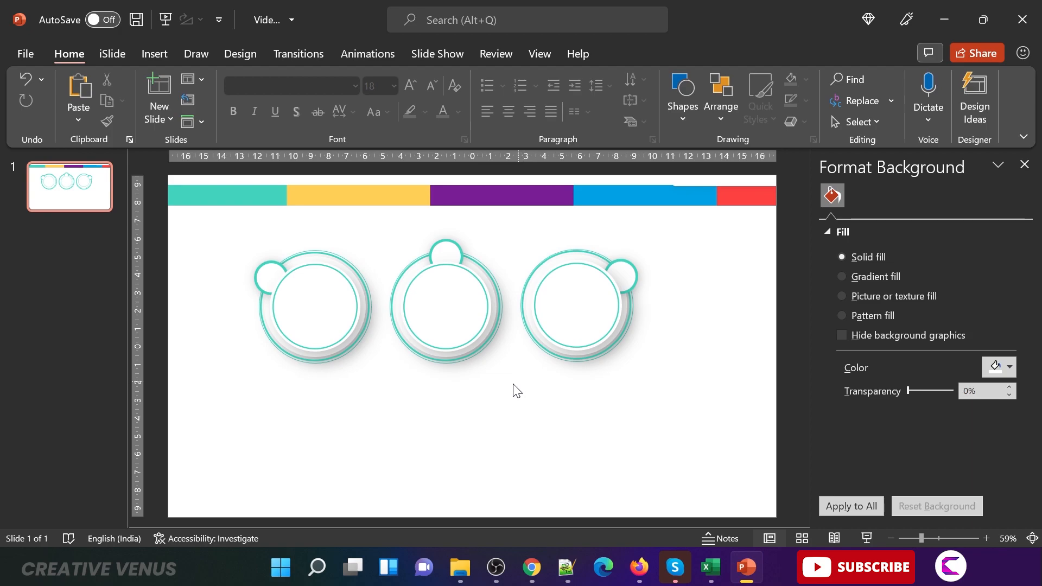
left_click_drag(283, 334, 384, 220)
key("ctrl+c")
key("ctrl+v")
left_click_drag(323, 302, 381, 404)
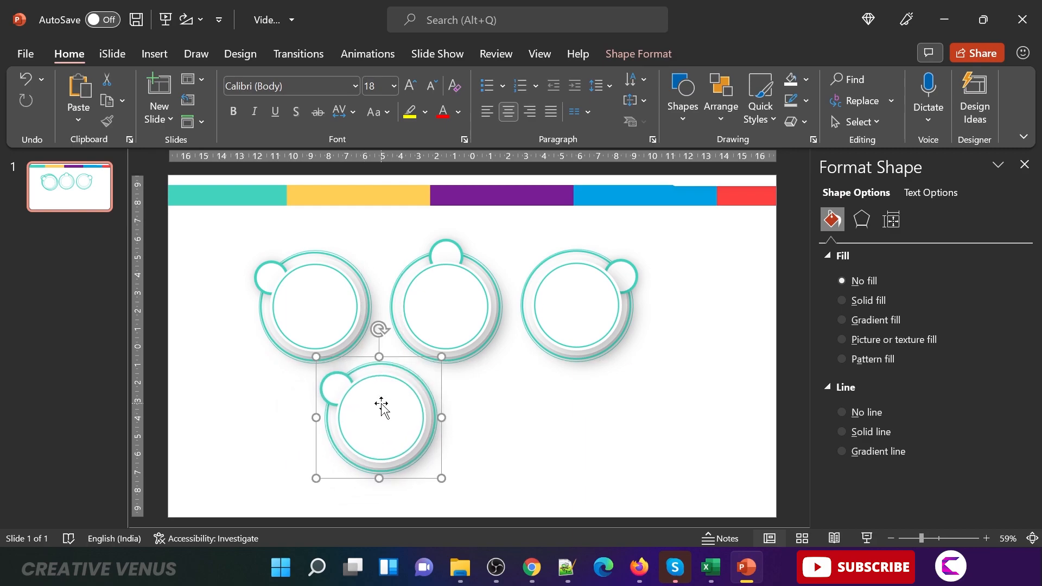
Flip the lower circle group so its small circle sits on the lower-left rim.
left_click(630, 46)
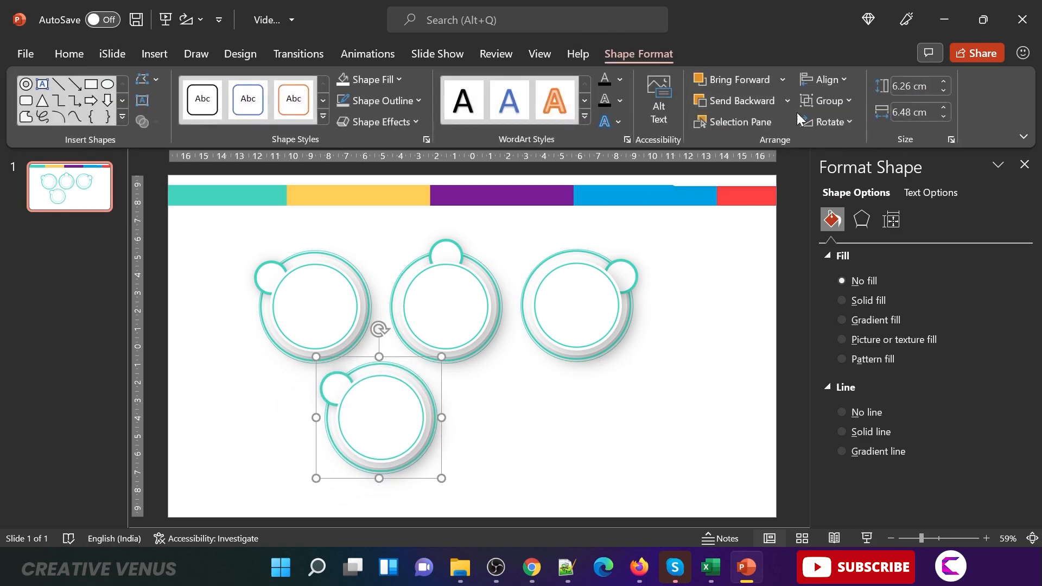
left_click(812, 116)
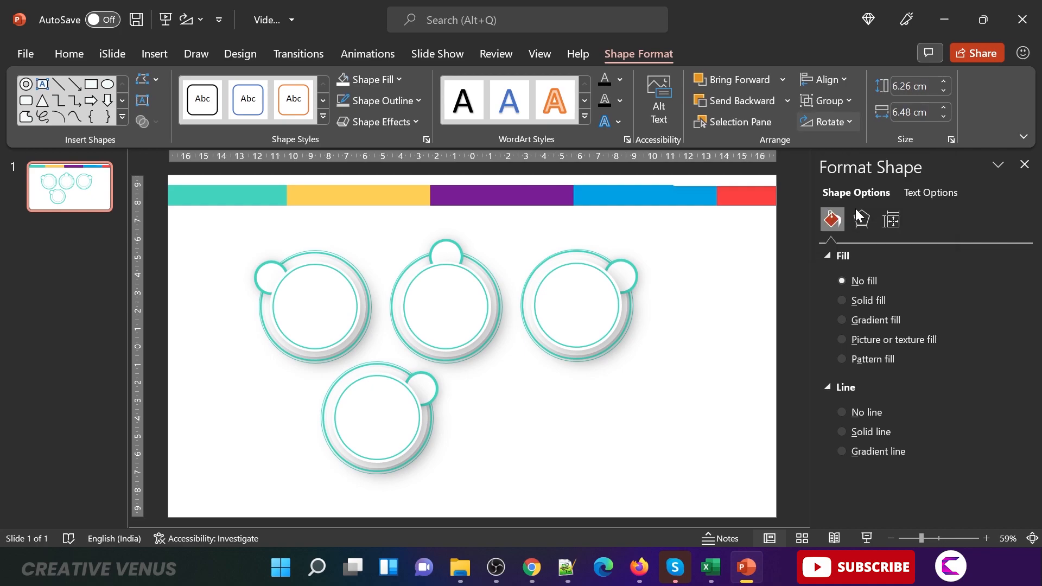
left_click(855, 208)
left_click(835, 128)
left_click(846, 187)
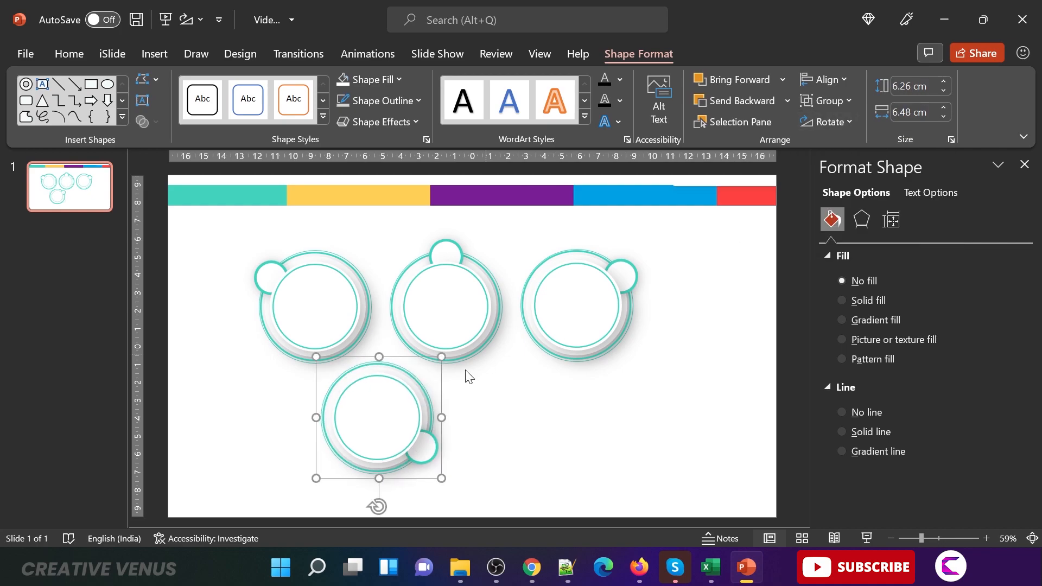
left_click(835, 120)
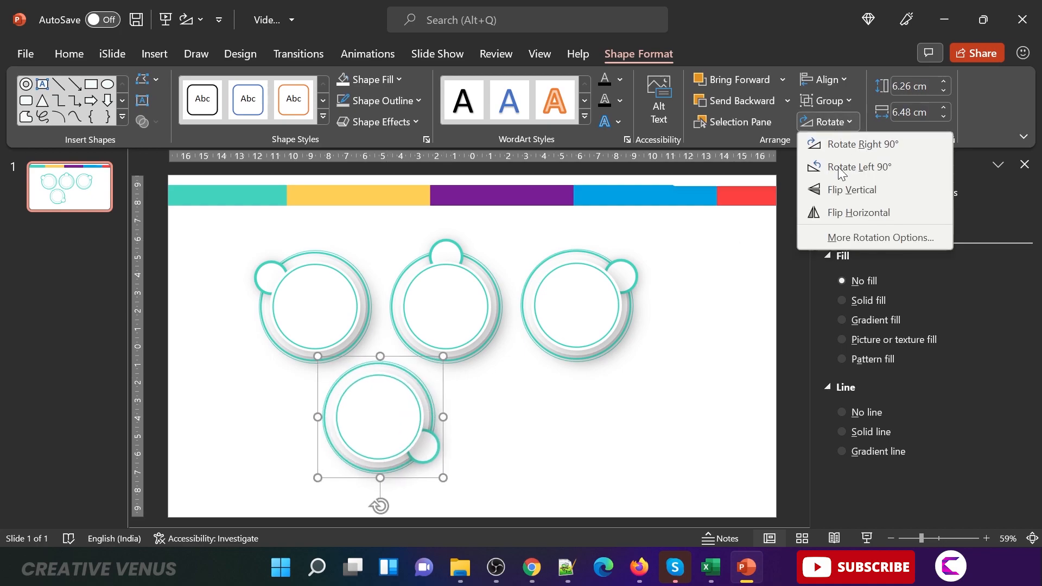
left_click(854, 205)
Duplicate the lower circle group to its right and align the two lower groups along their top edges.
left_click_drag(388, 419, 523, 407)
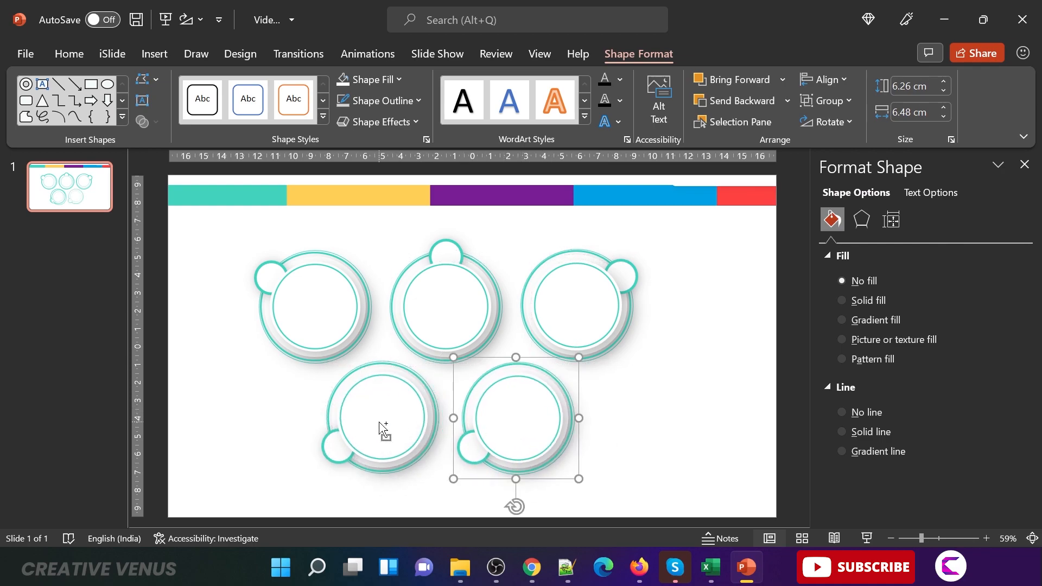
left_click(379, 422, "shift")
left_click(825, 79)
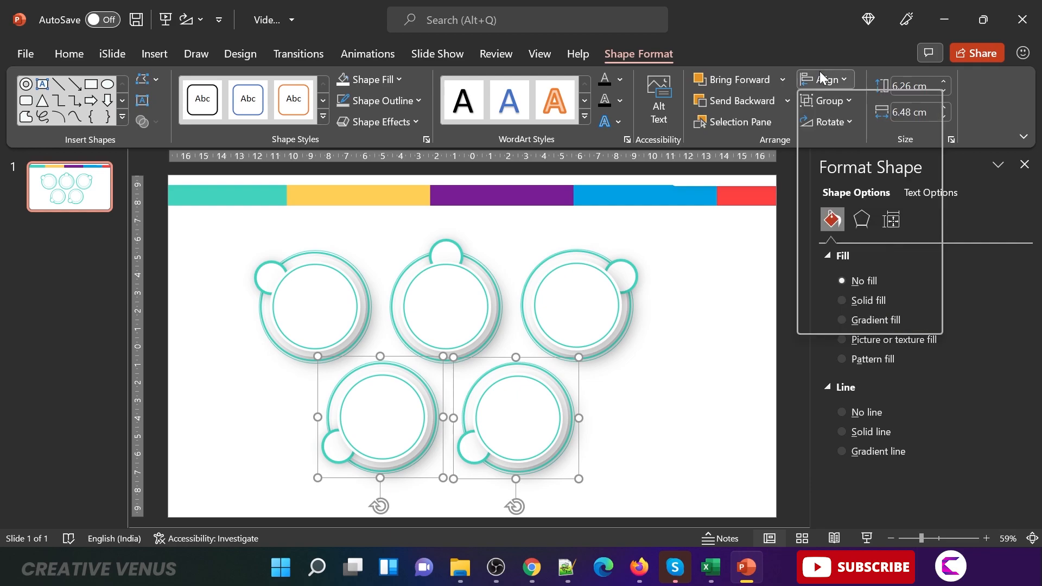
left_click(842, 175)
left_click(699, 467)
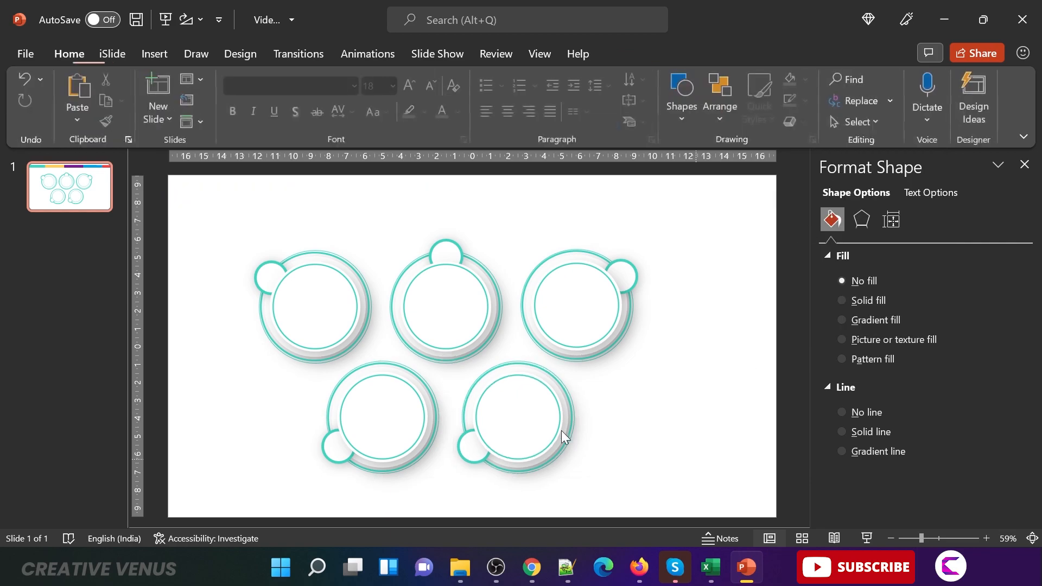
Flip the lower-right circle group horizontally so its small circle sits on the lower-right rim.
left_click(537, 426)
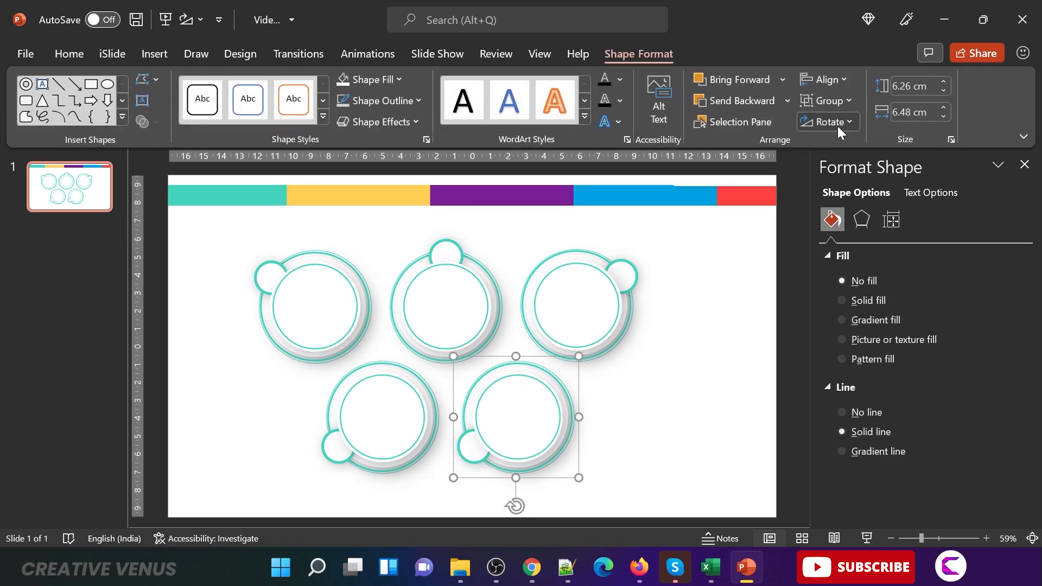
left_click(838, 126)
left_click(858, 212)
left_click(673, 415)
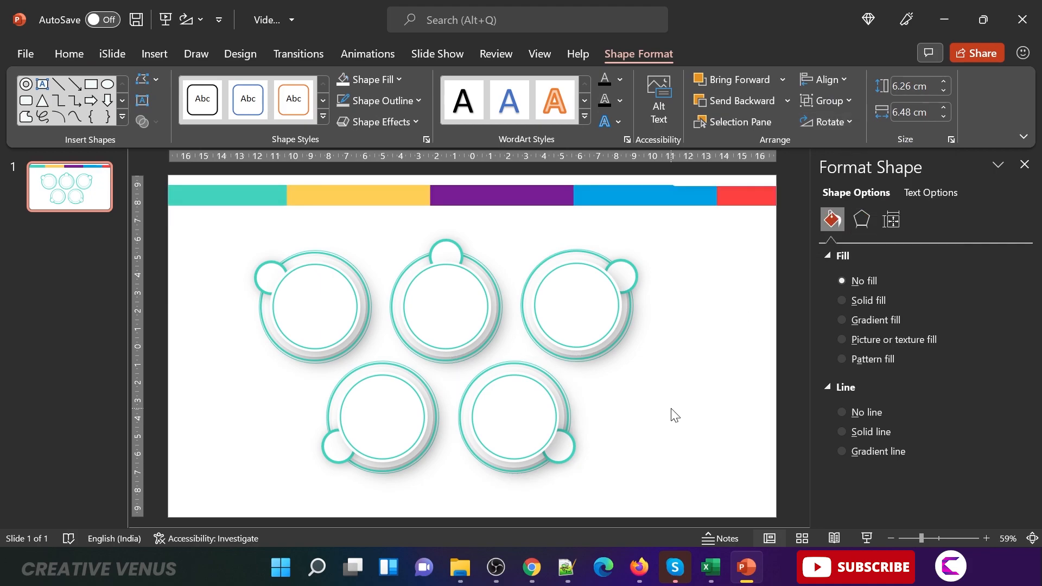
Select the upper middle circle group and show the list of all objects on the slide.
scroll(620, 331, "up", 1)
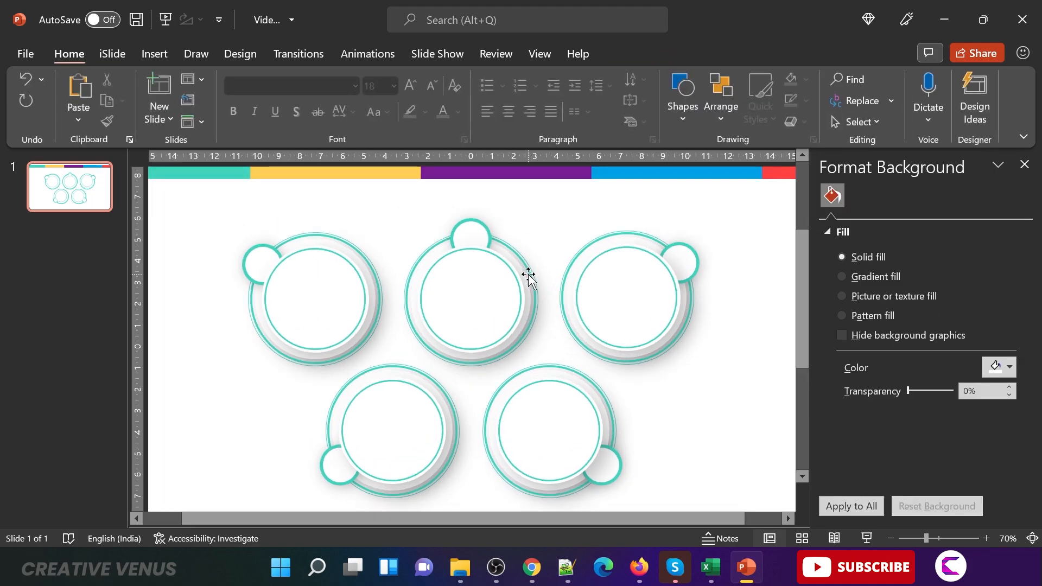
left_click(437, 248)
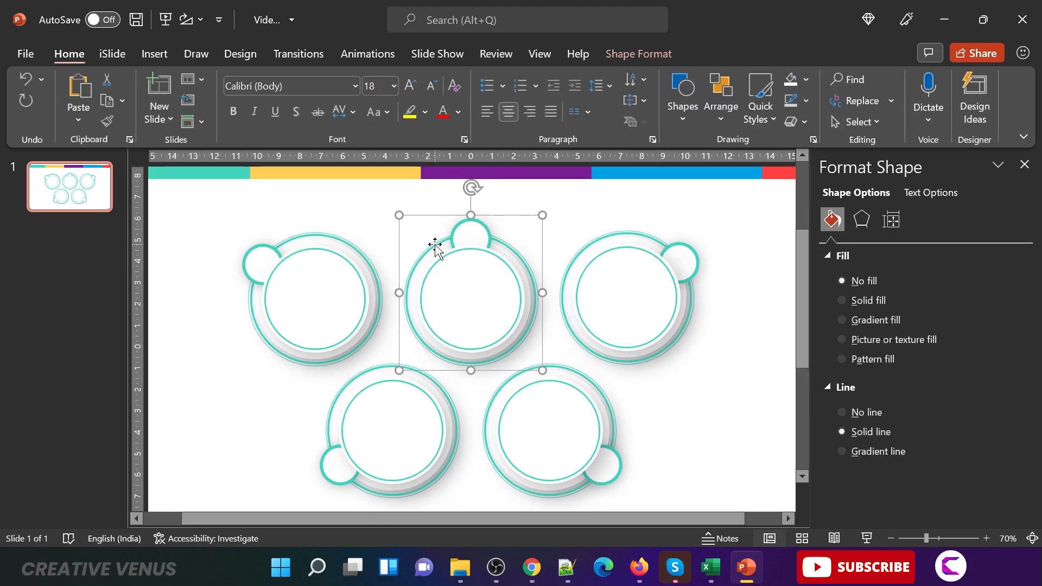
left_click(853, 128)
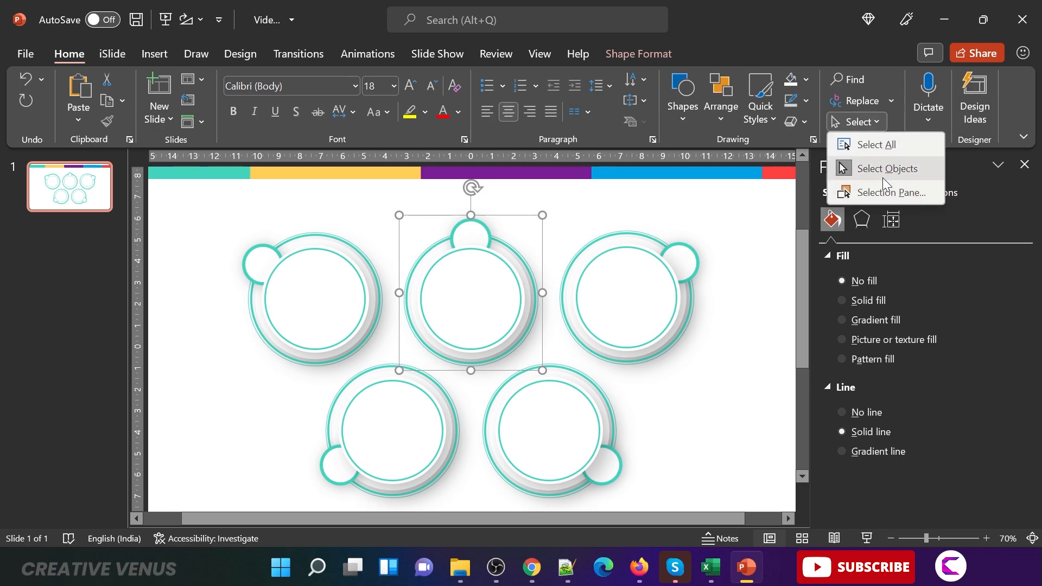
left_click(881, 192)
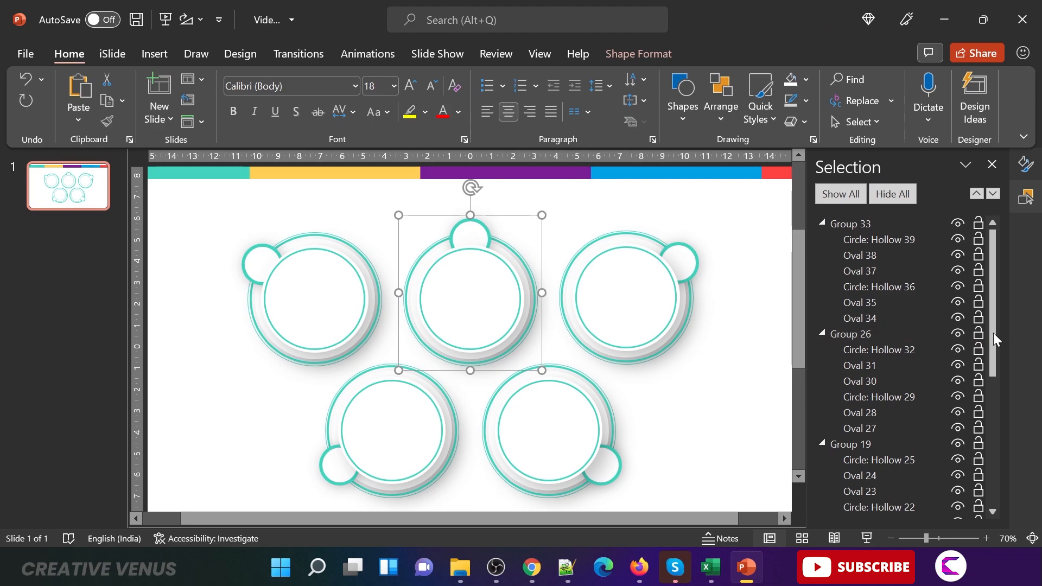
Outline the upper middle group's base circle, Oval 13, in the yellow sampled from the color bar with the Eyedropper.
left_click_drag(992, 333, 1003, 490)
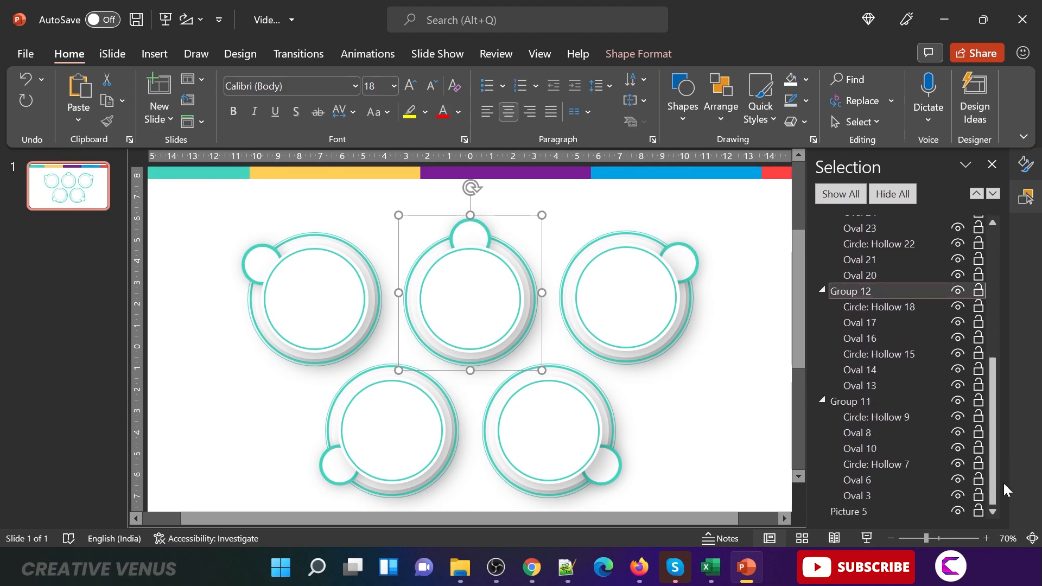
left_click(859, 386)
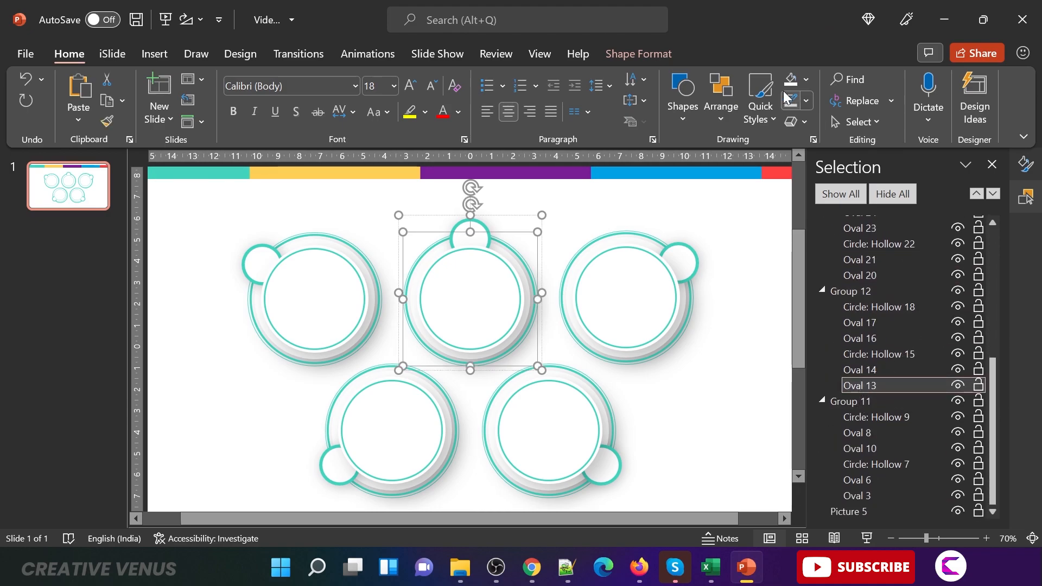
left_click(639, 53)
left_click(416, 100)
left_click(380, 375)
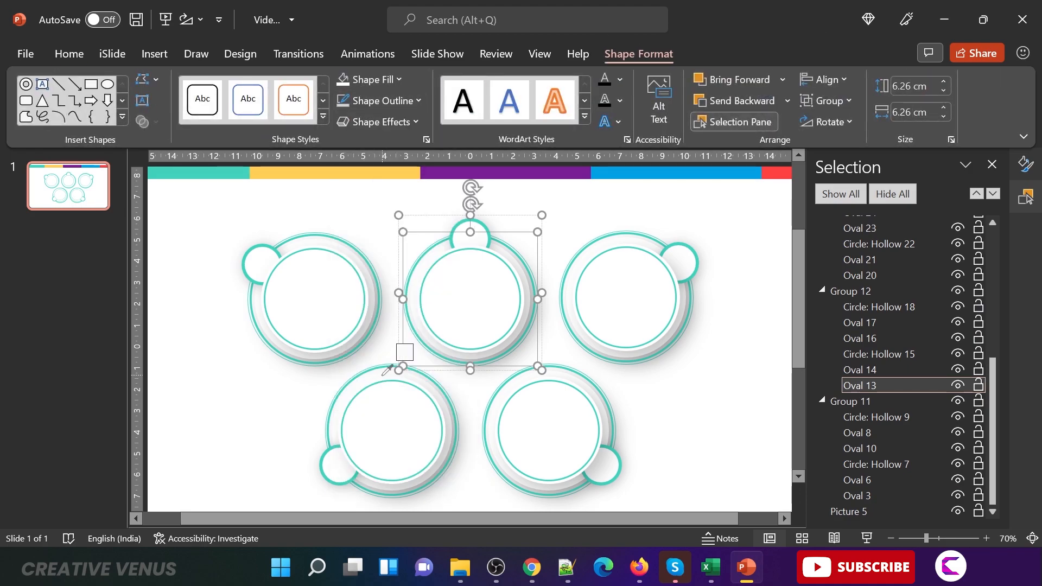
left_click(327, 174)
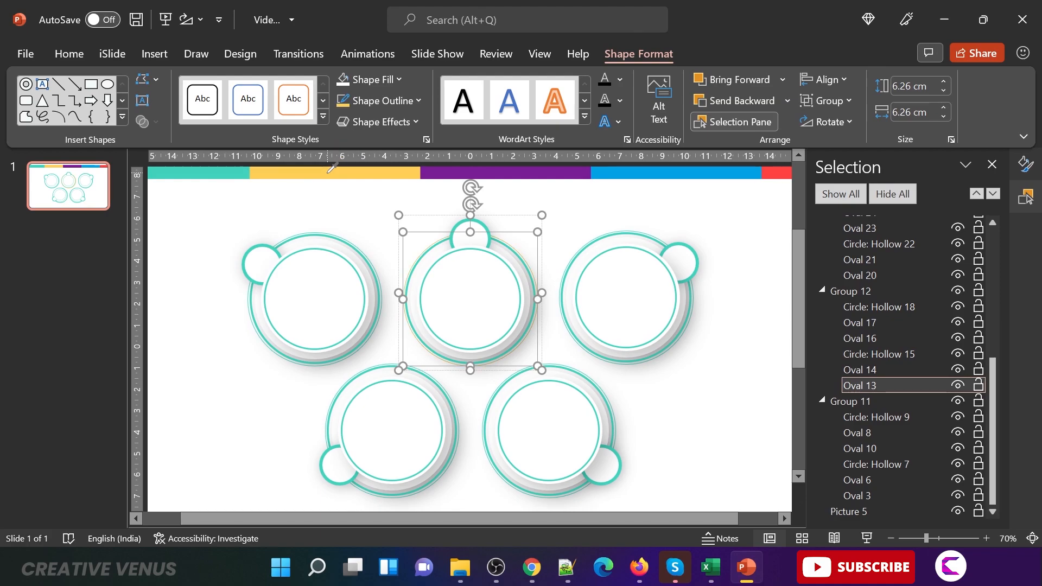
Fill the outer and inner hollow rings of the upper middle group with the recent yellow.
left_click(877, 370)
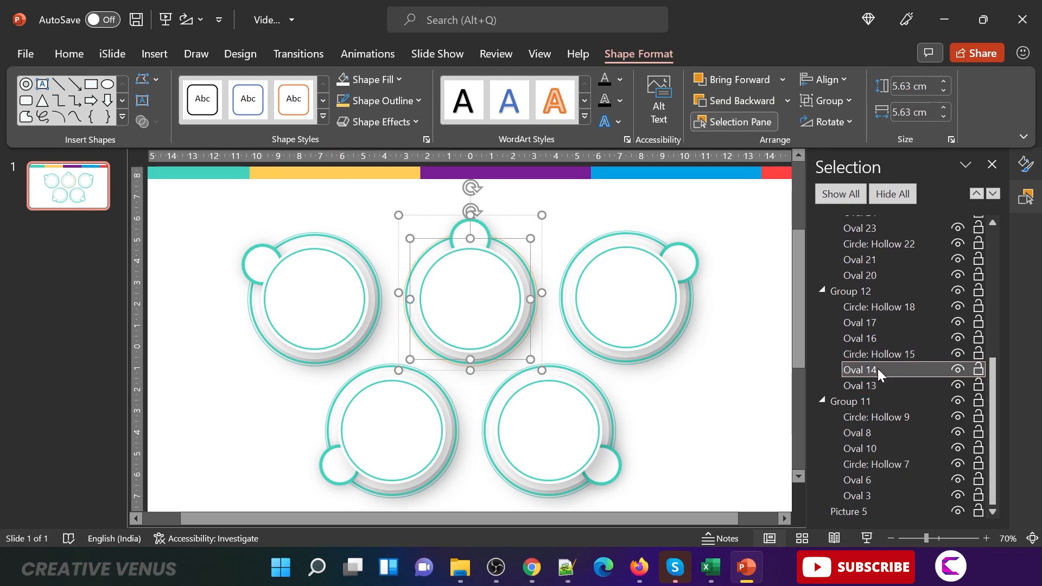
left_click(874, 353)
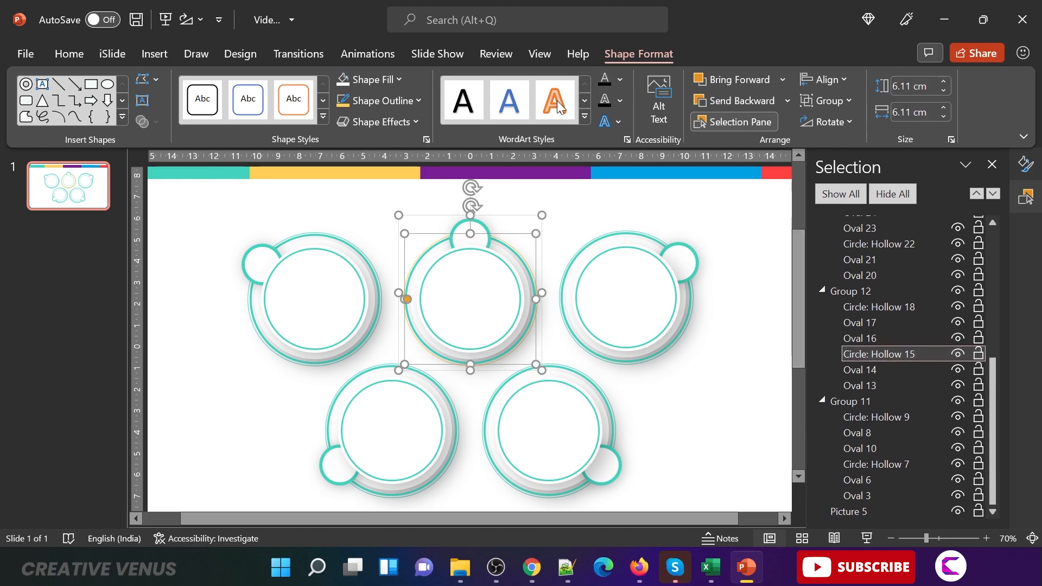
left_click(395, 83)
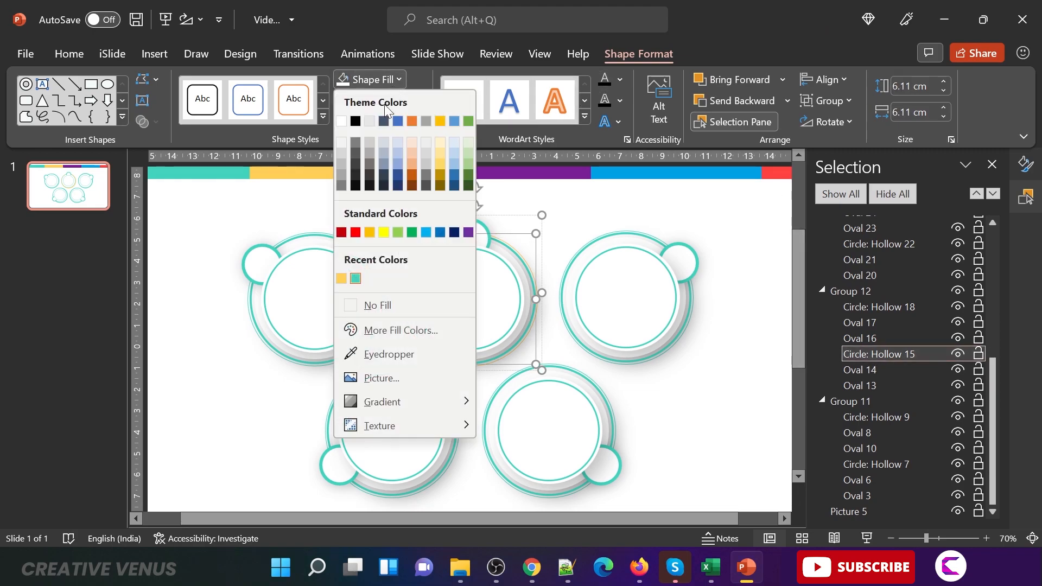
left_click(341, 279)
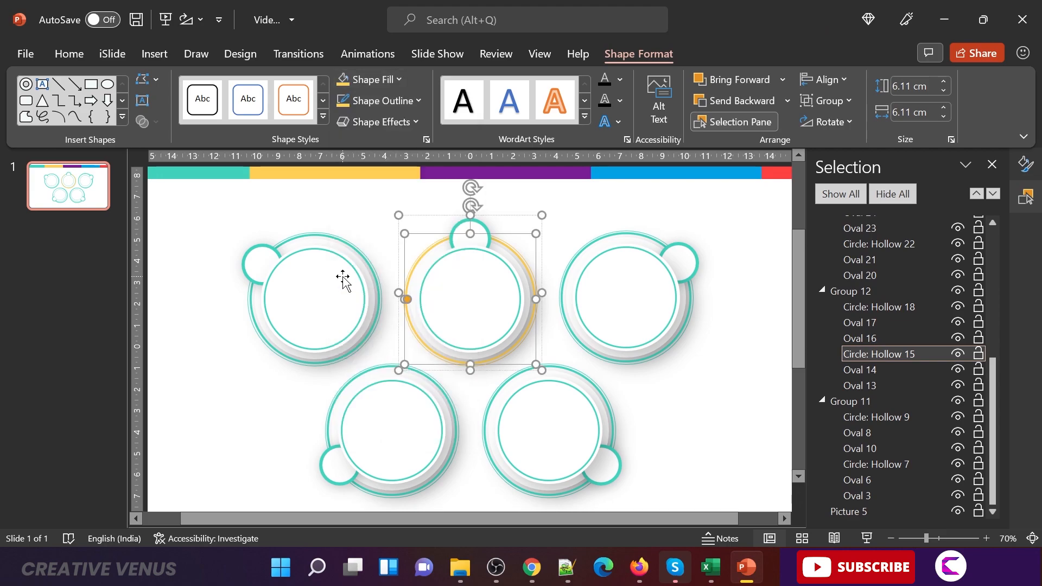
left_click(494, 254)
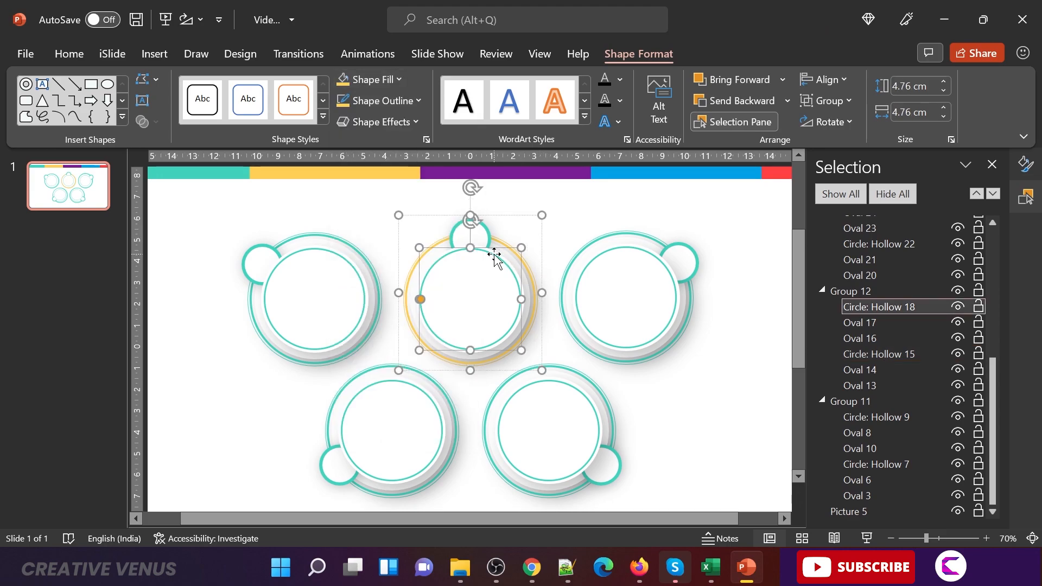
left_click(390, 80)
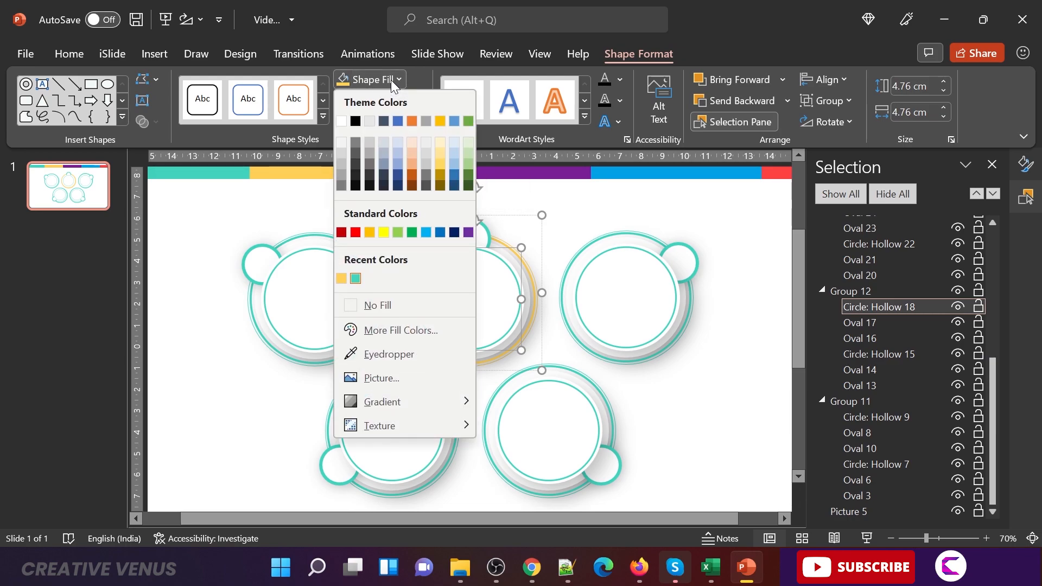
left_click(342, 278)
Give the upper middle group's small circle the recent yellow outline, undoing the trial yellow fill.
left_click(486, 230)
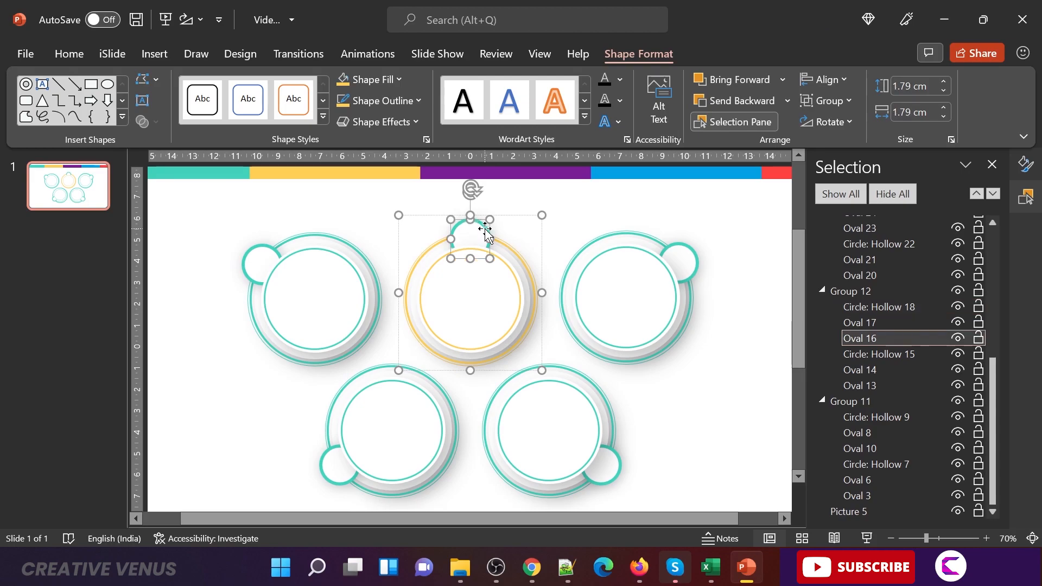
left_click(389, 80)
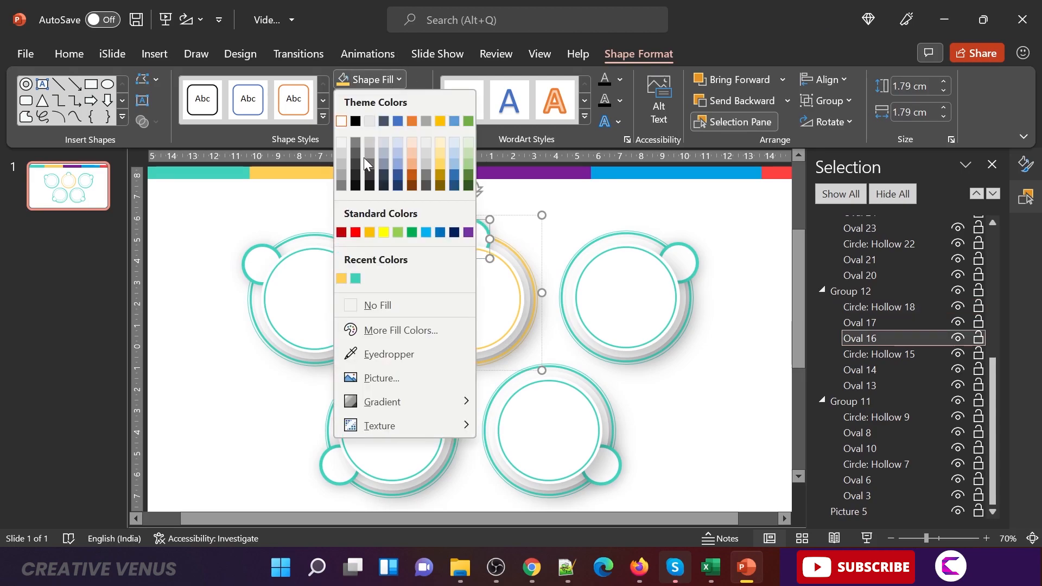
left_click(338, 279)
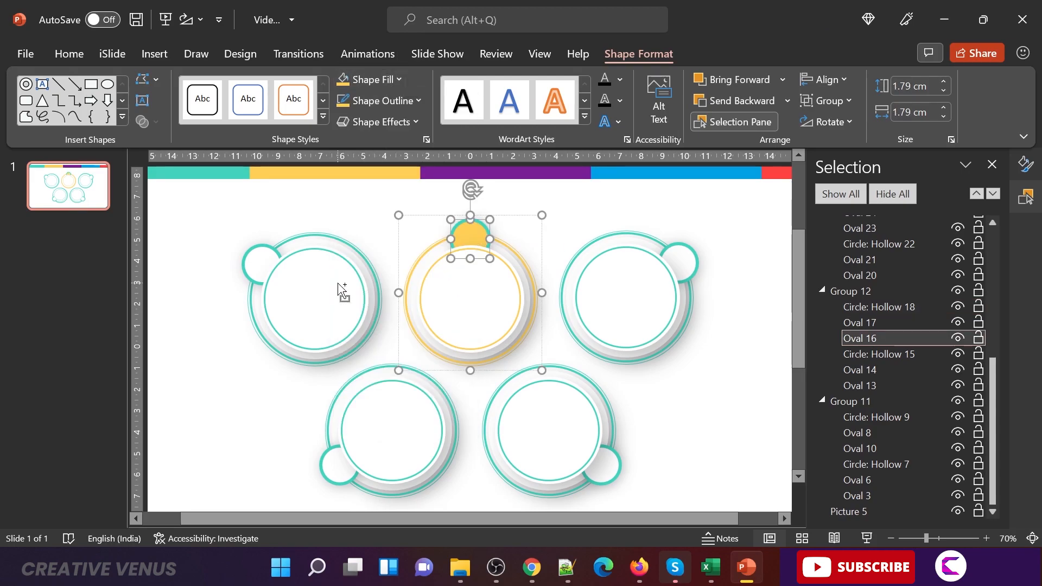
left_click(396, 100)
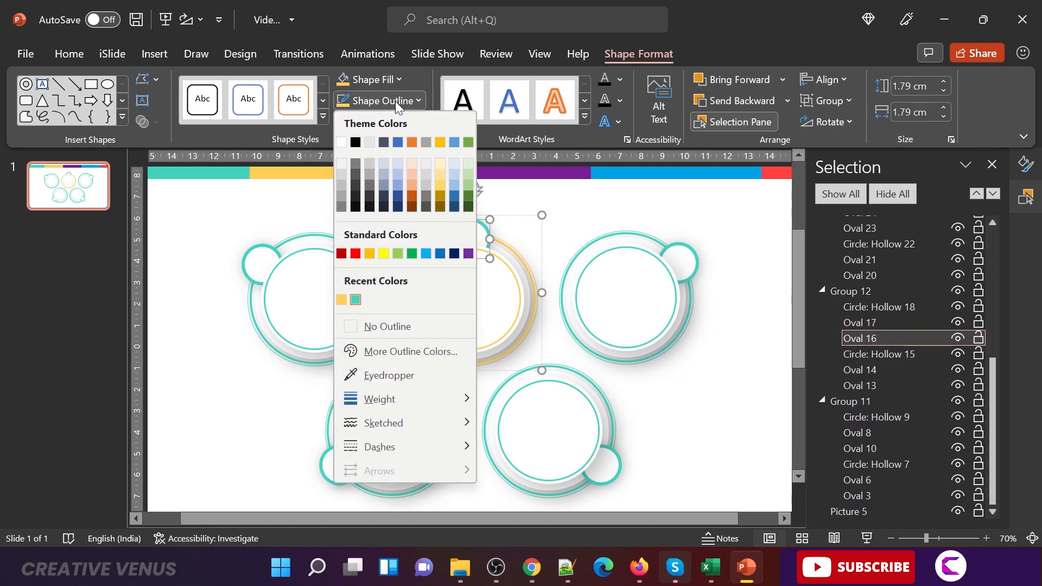
left_click(342, 298)
left_click(692, 399)
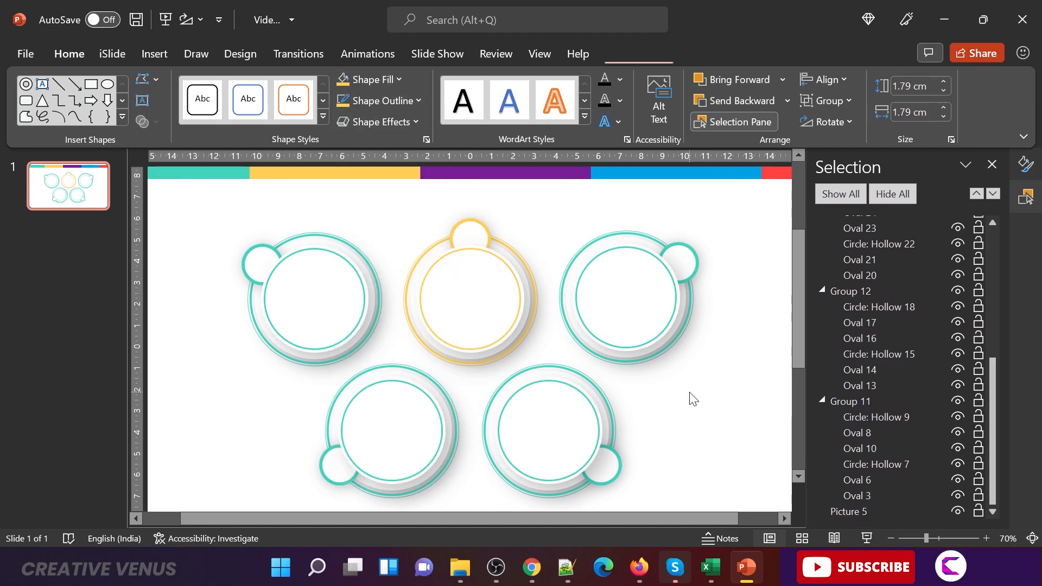
Outline the upper-right group's base circle, Oval 20, in the purple sampled from the color bar with the Eyedropper.
left_click(627, 268)
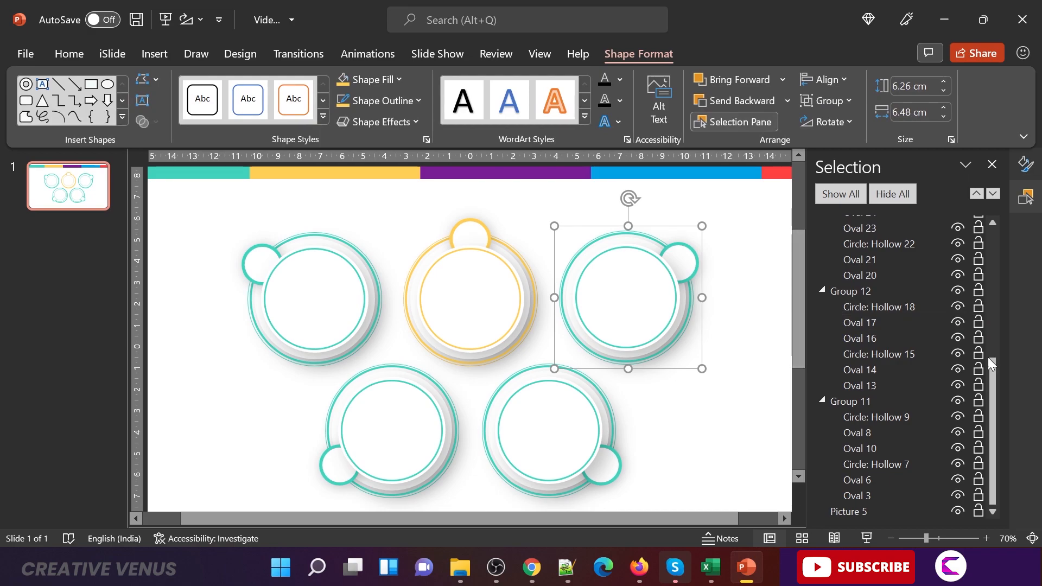
left_click_drag(992, 373, 988, 300)
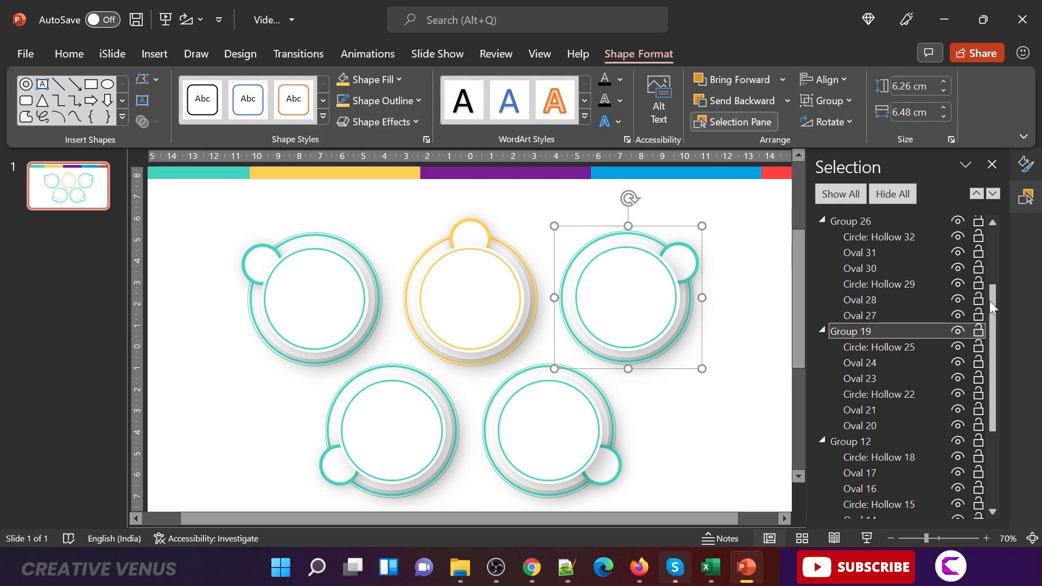
left_click(870, 425)
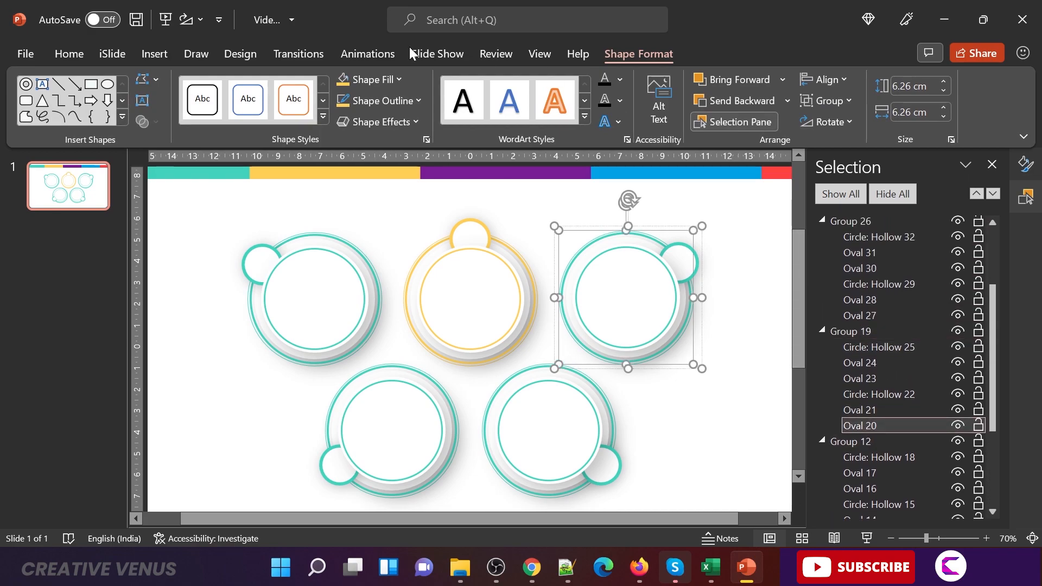
left_click(379, 101)
left_click(382, 375)
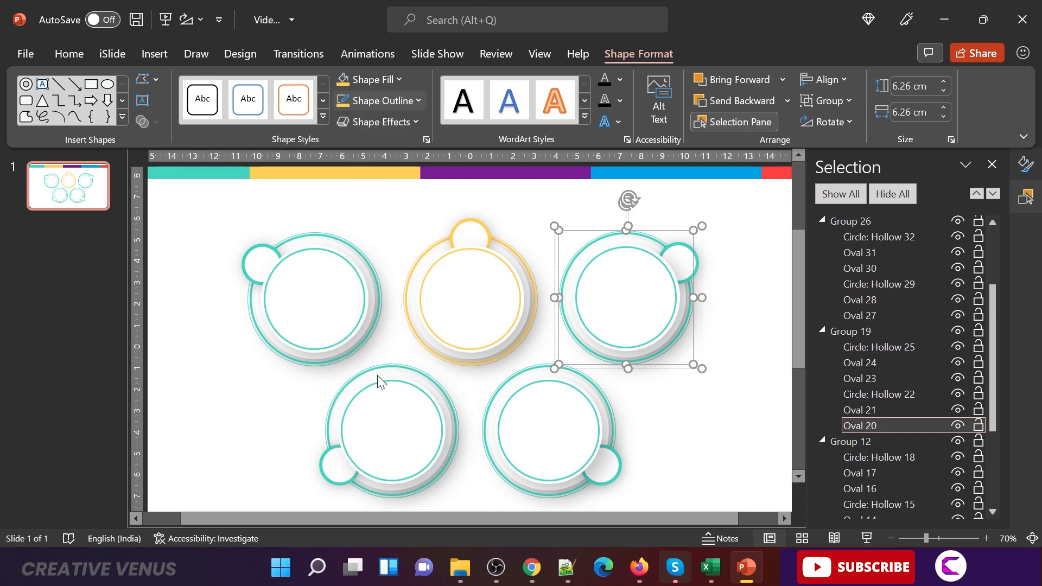
left_click(456, 170)
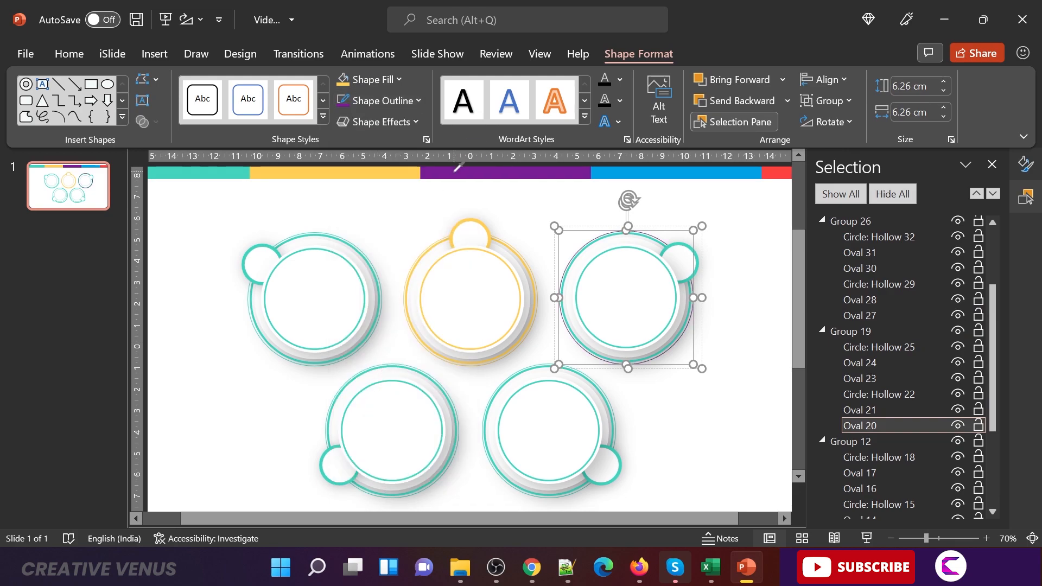
Fill the outer and inner hollow rings of the upper-right group with the recent purple.
left_click(886, 394)
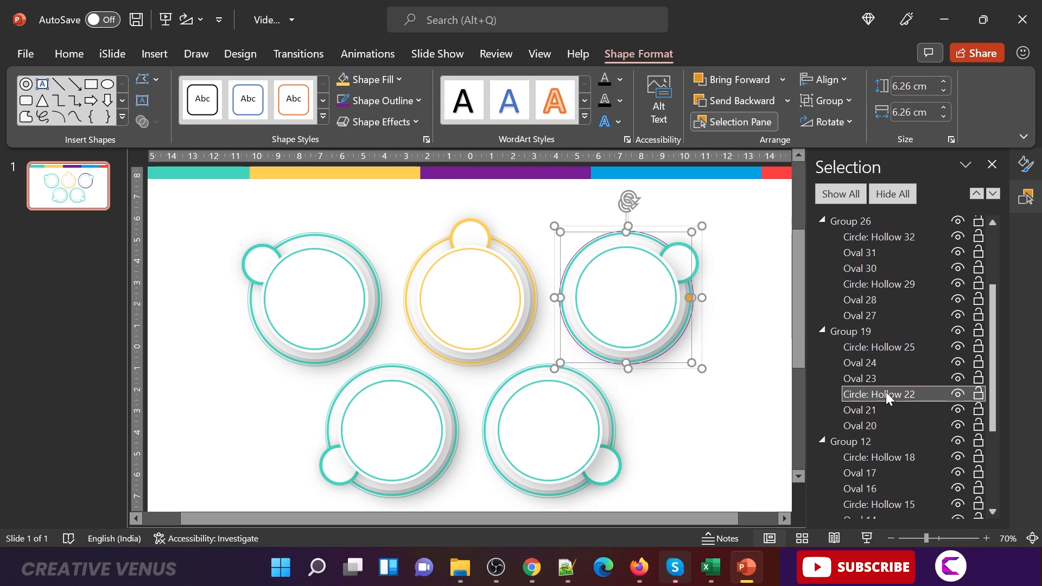
left_click(380, 79)
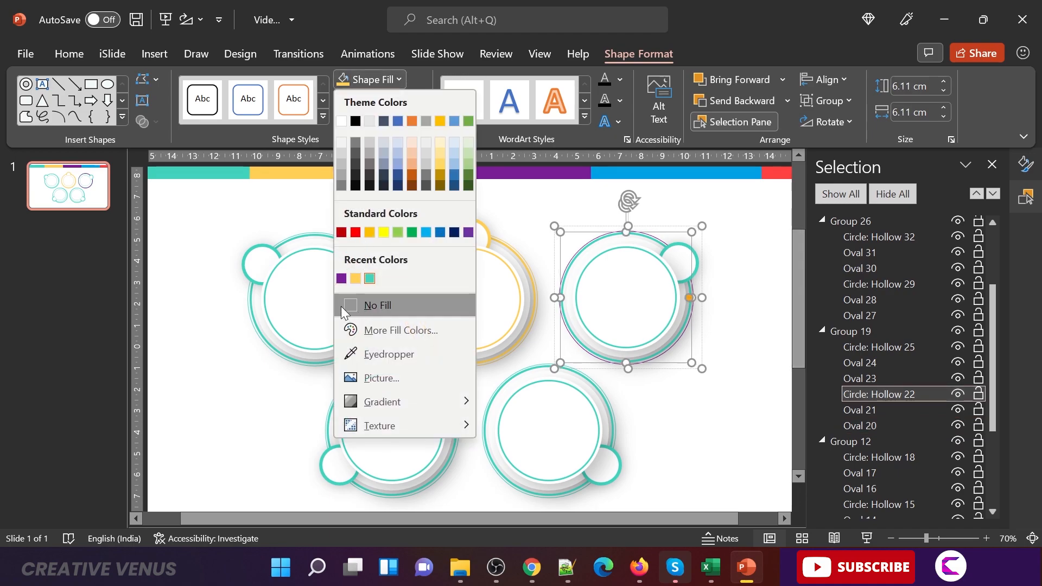
left_click(341, 279)
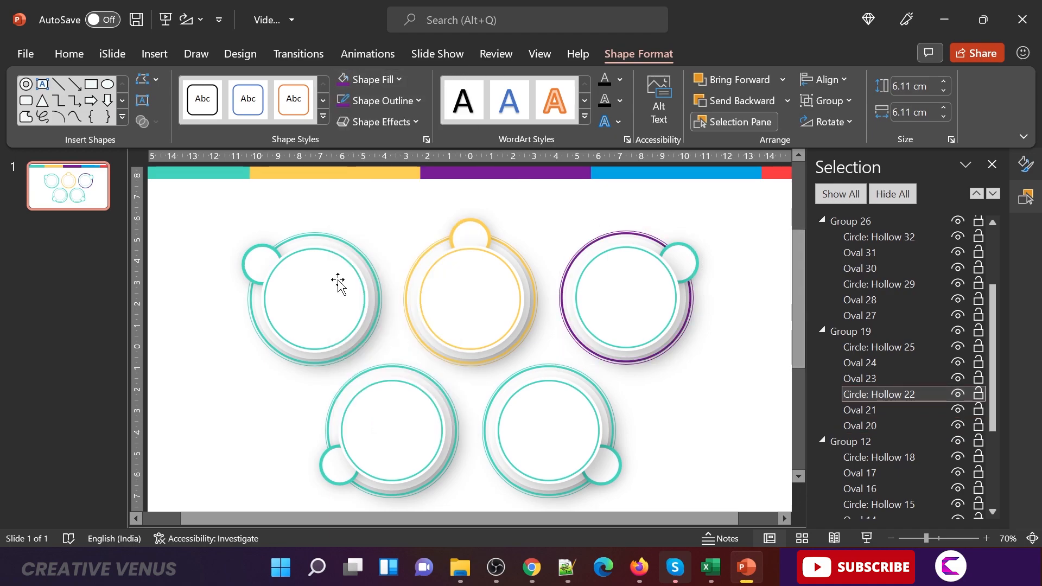
left_click(661, 261)
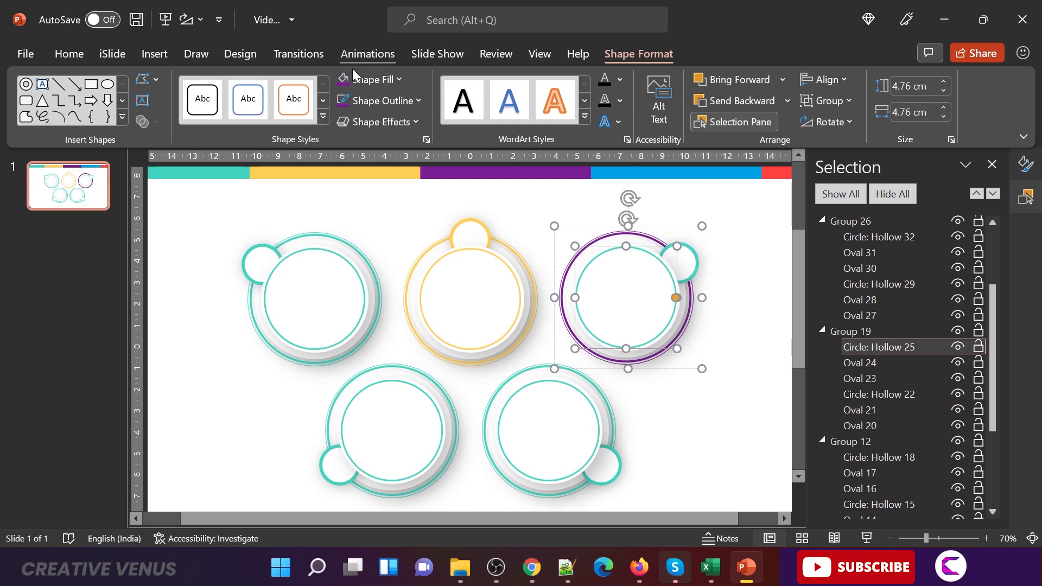
left_click(389, 82)
left_click(340, 279)
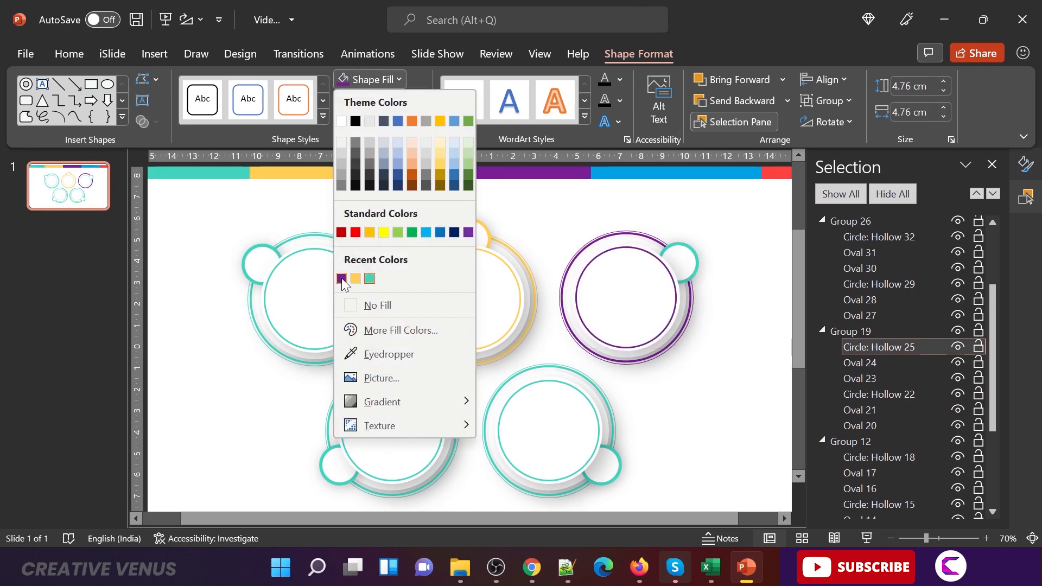
Give the upper-right group's small circle a purple outline, undoing the trial purple fill.
left_click(697, 269)
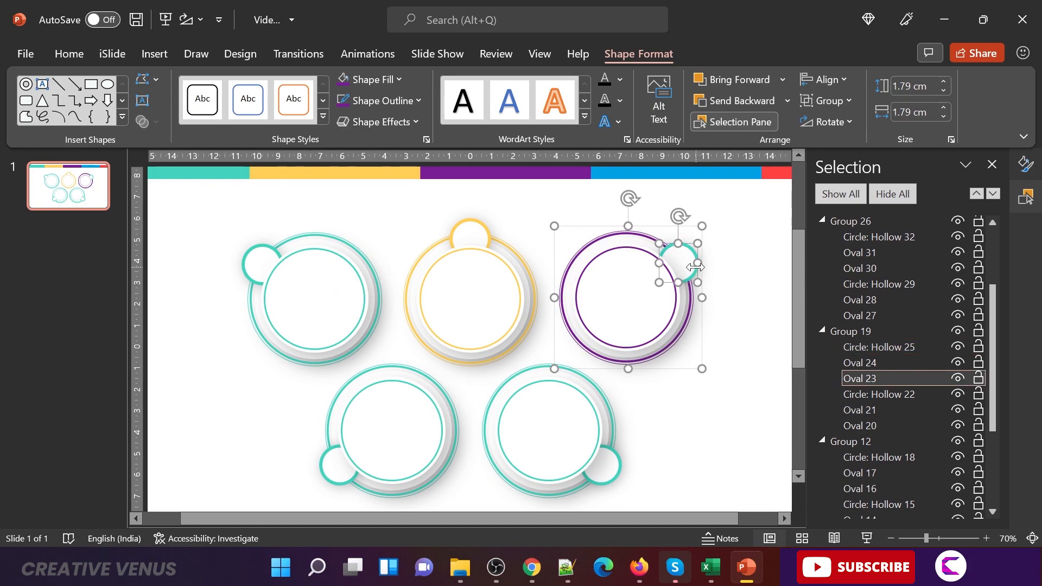
left_click(343, 79)
key("ctrl+z")
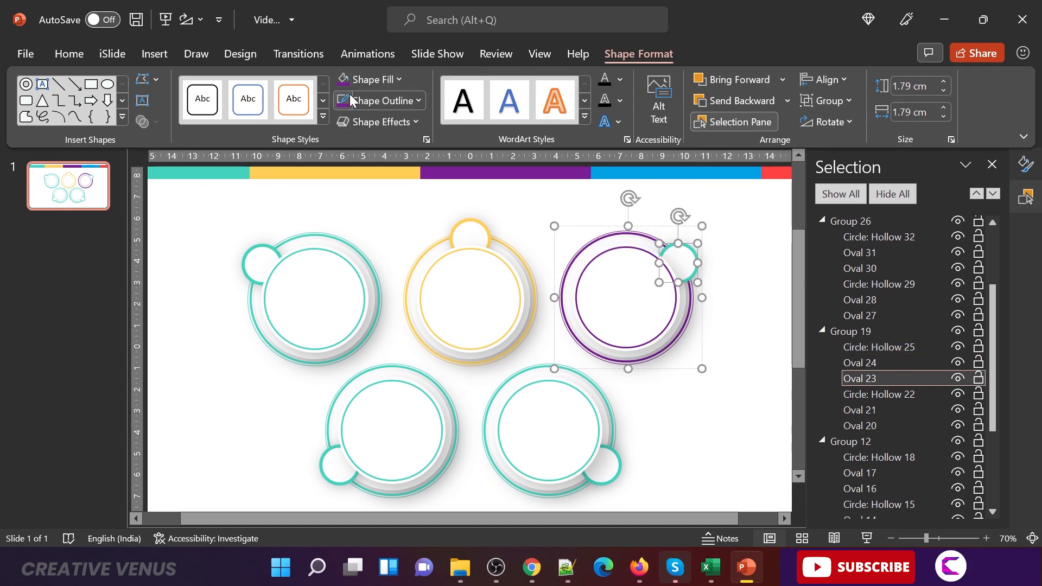
left_click(735, 310)
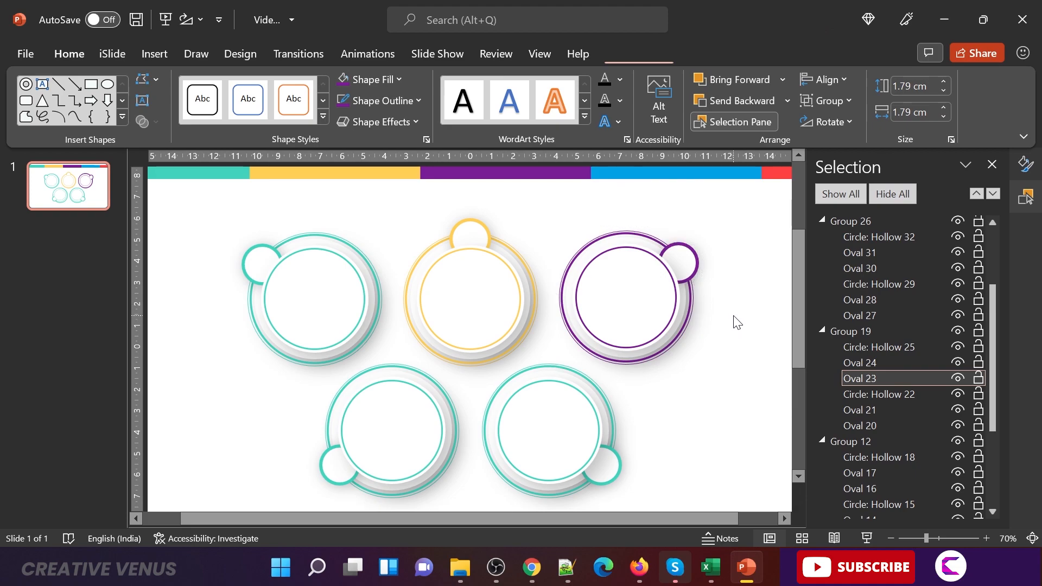
Outline the lower-left group's base circle, Oval 27, in the blue sampled from the color bar with the Eyedropper.
left_click(388, 368)
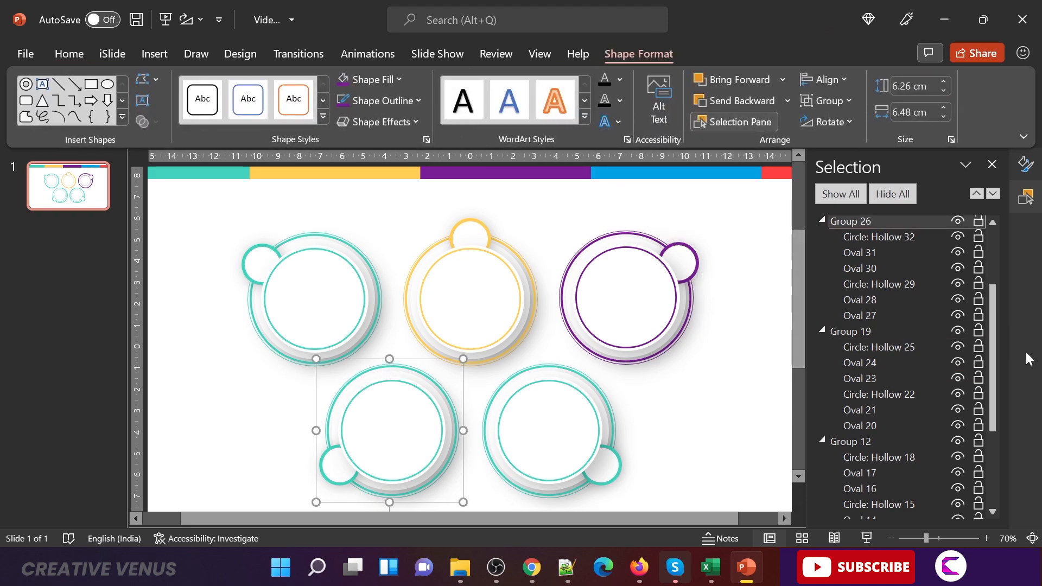
scroll(995, 348, "up", 1)
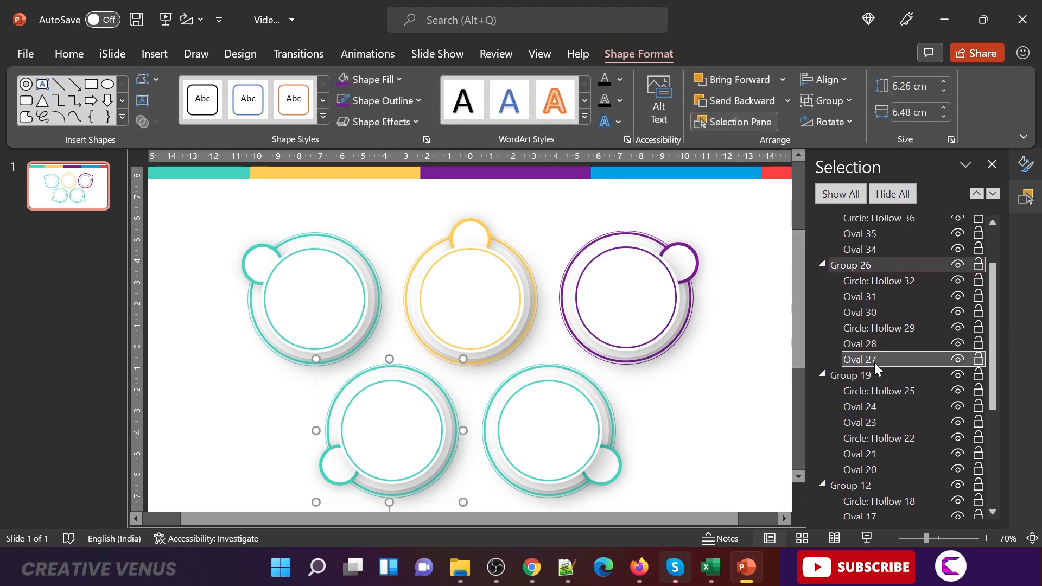
left_click(874, 362)
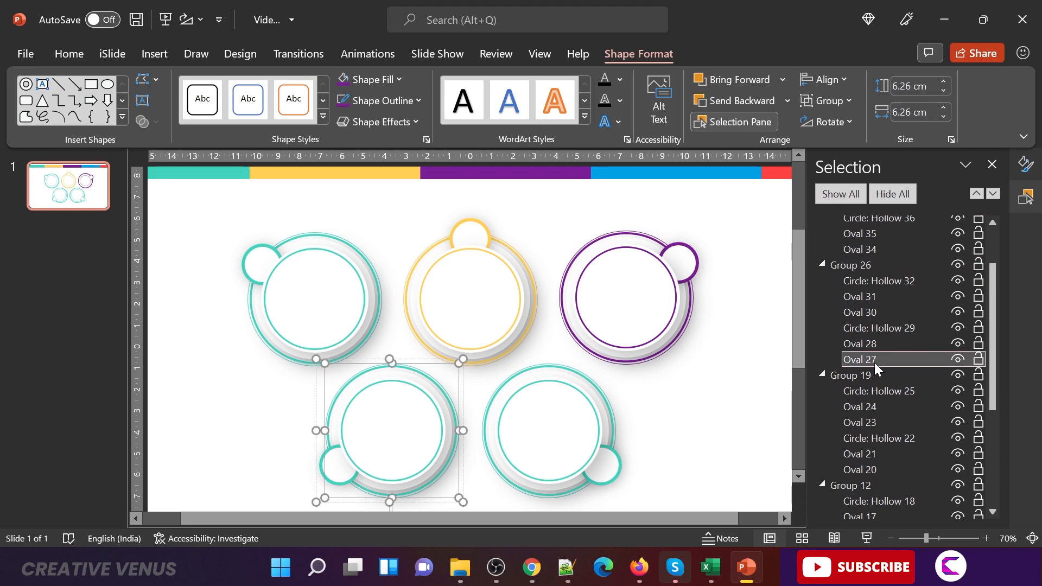
left_click(401, 102)
left_click(380, 377)
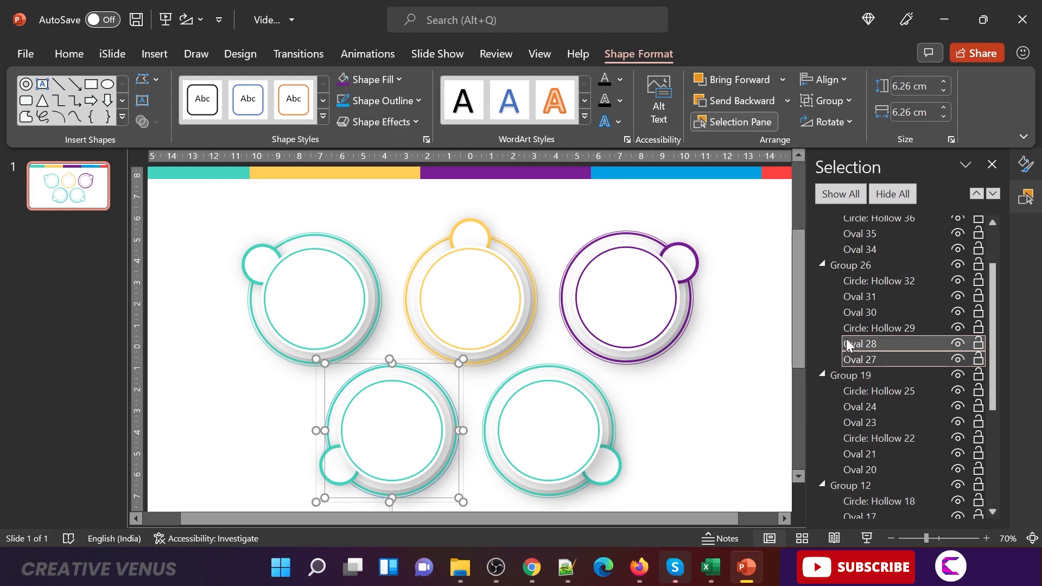
Fill the lower-left group's outer hollow ring, Circle: Hollow 29, with the recent blue.
left_click(865, 329)
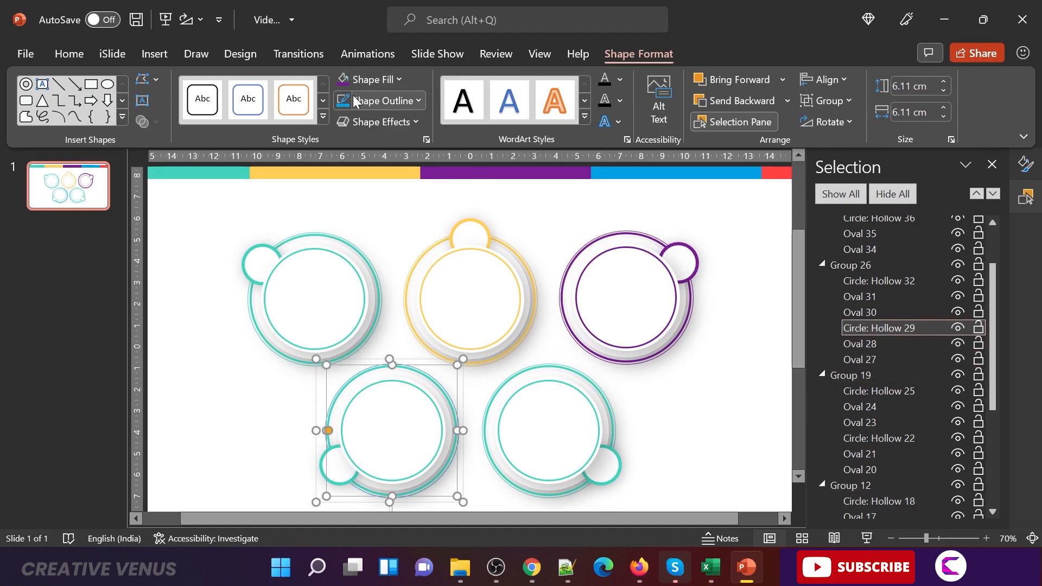
left_click(398, 79)
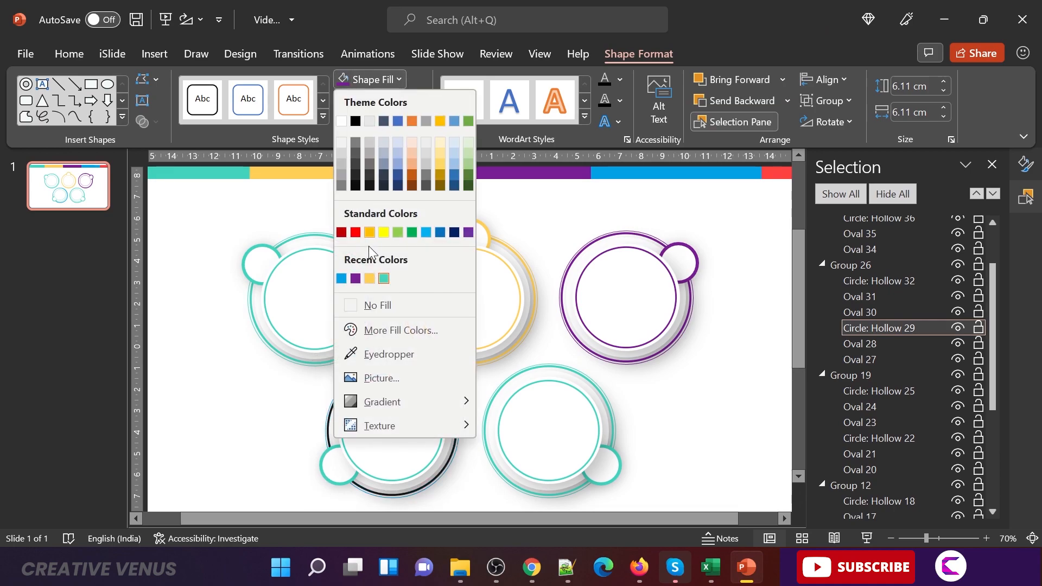
left_click(345, 281)
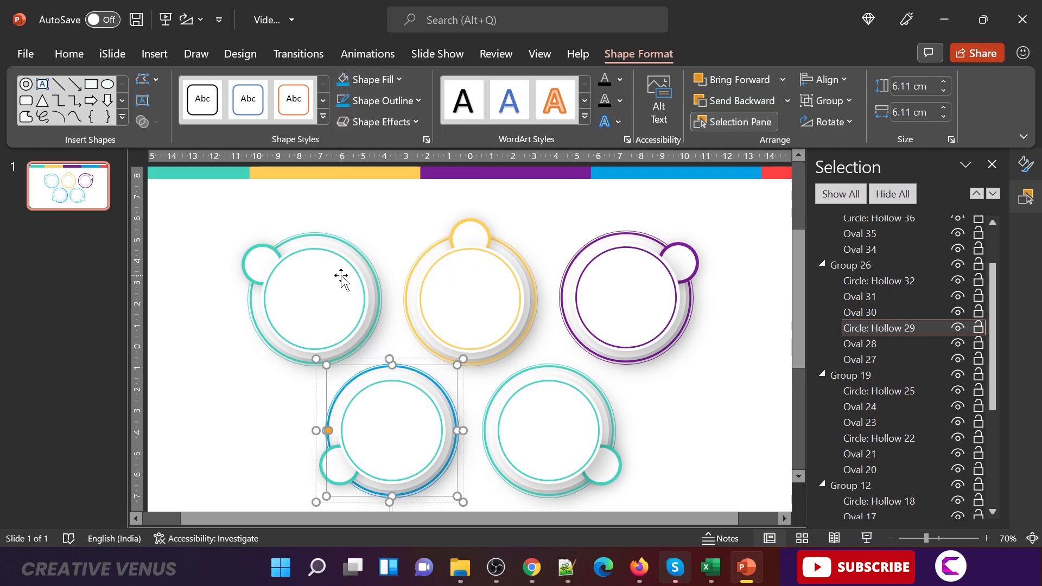
Outline the lower-left group's small circle in the recent blue and fill its inner hollow ring with the same blue.
left_click(876, 300)
left_click(877, 311)
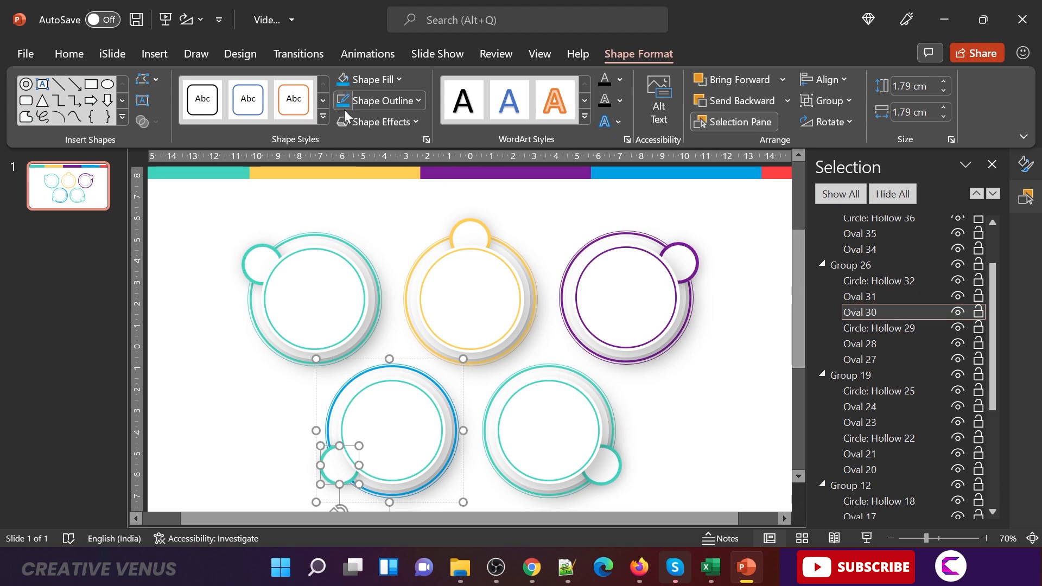
left_click(874, 294)
left_click(898, 281)
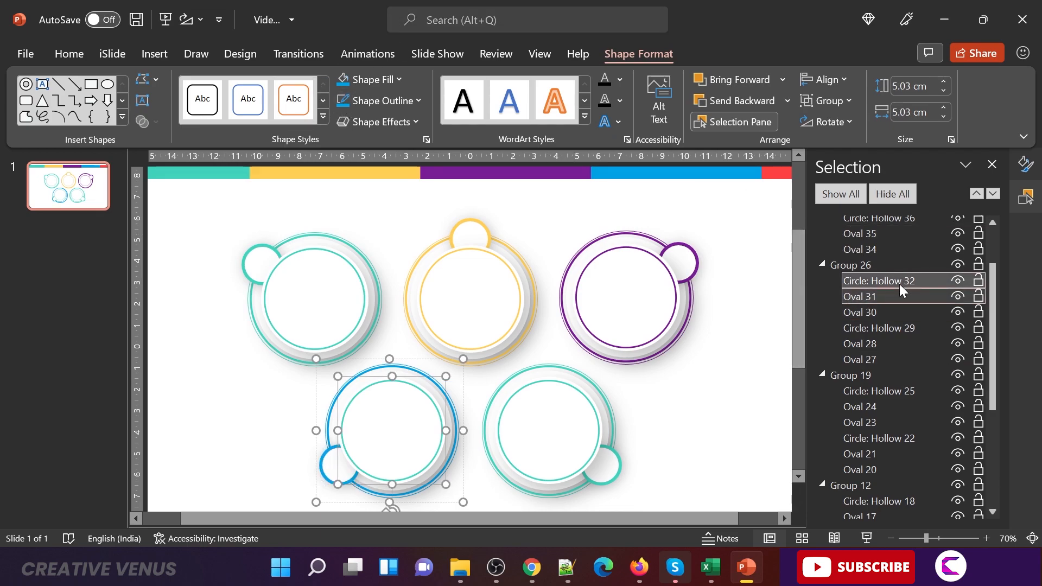
left_click(712, 397)
Outline the lower-right group's base circle, Oval 34, in the red sampled from the color bar with the Eyedropper.
left_click(551, 383)
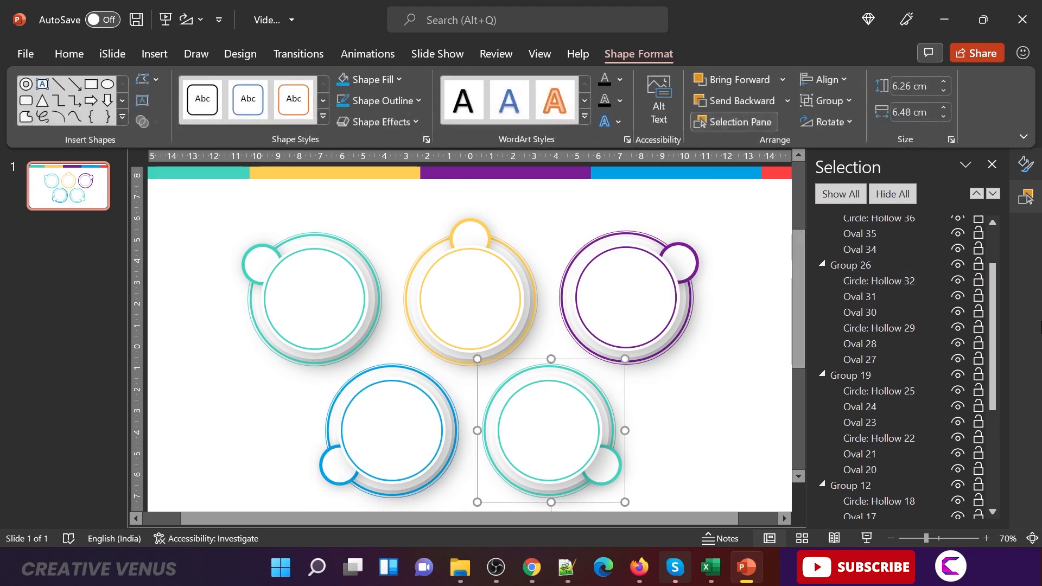
left_click_drag(993, 331, 992, 262)
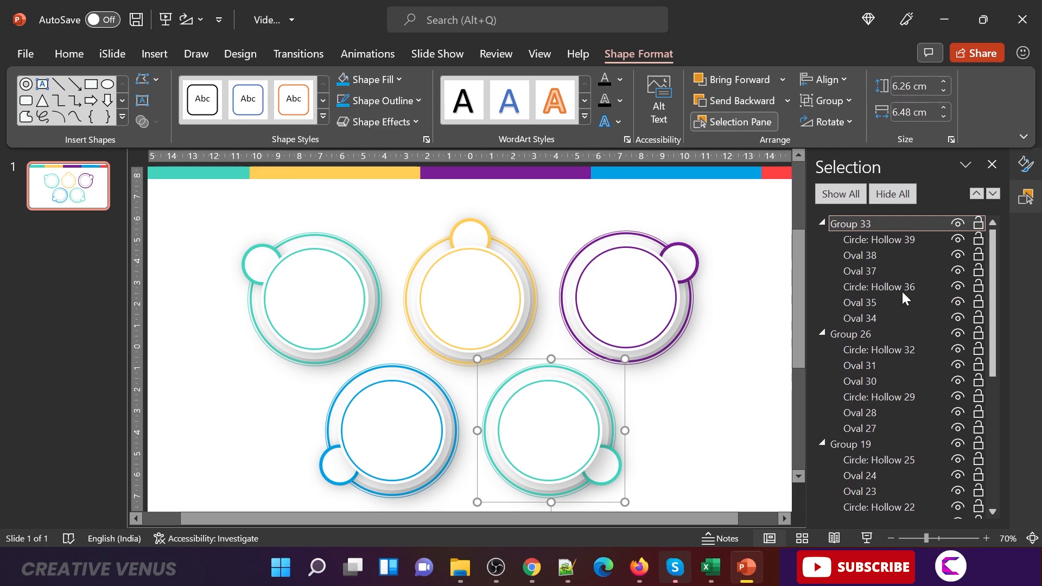
left_click(867, 318)
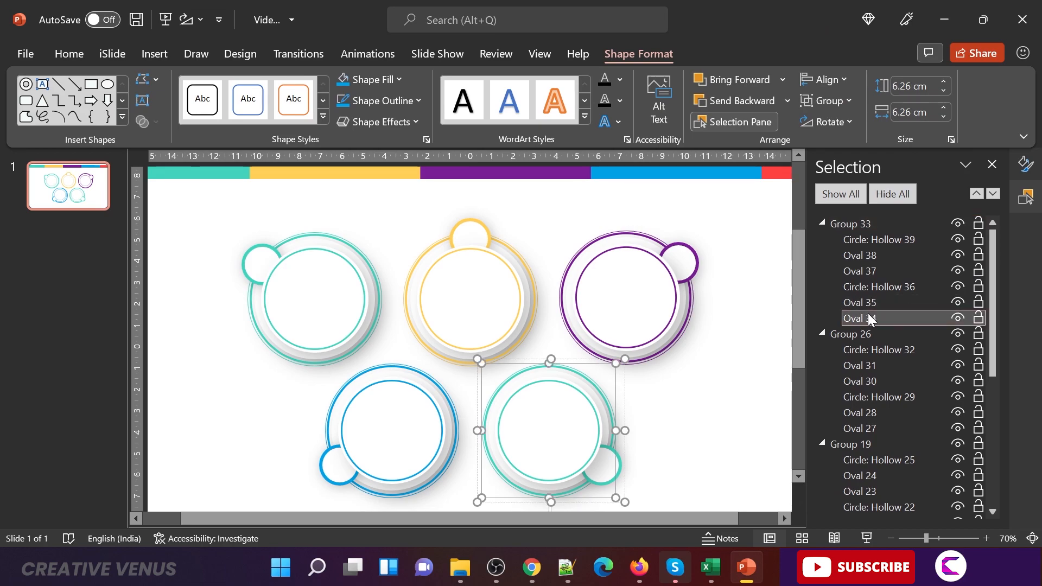
left_click(404, 100)
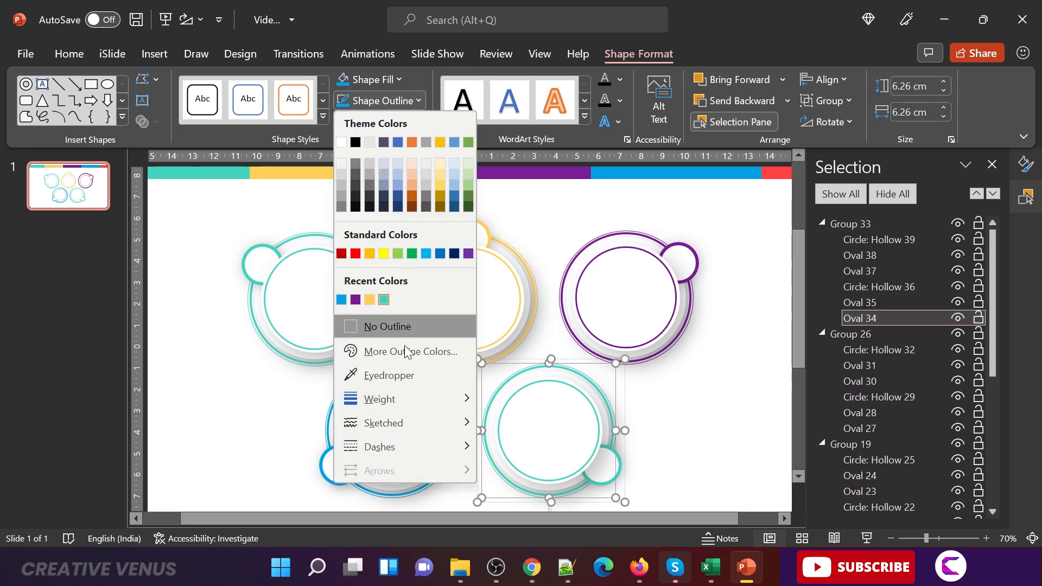
left_click(386, 375)
left_click(780, 171)
Fill the lower-right group's outer hollow ring, Circle: Hollow 36, with the recent red.
left_click(901, 298)
left_click(900, 290)
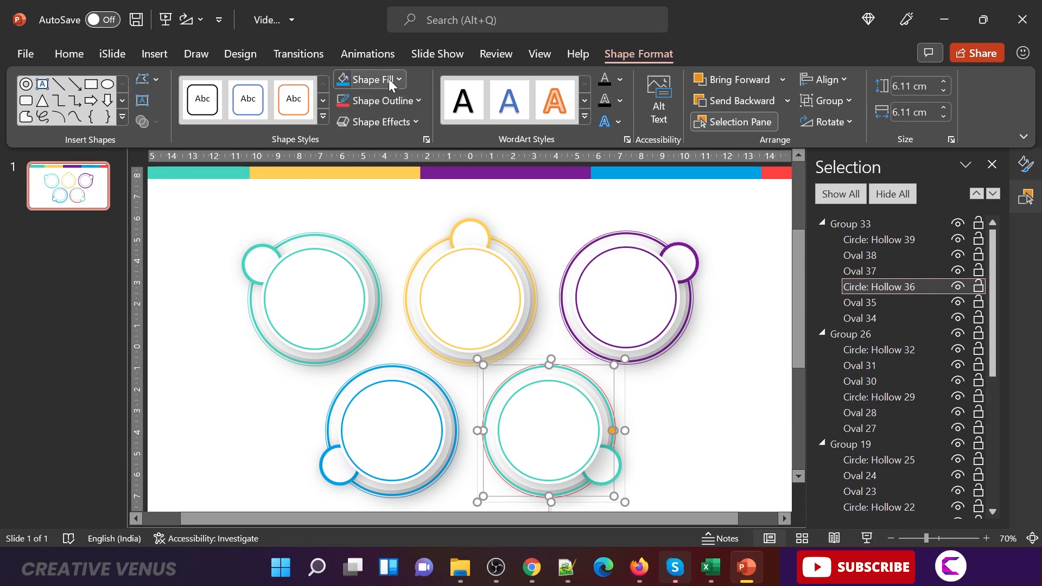
left_click(350, 79)
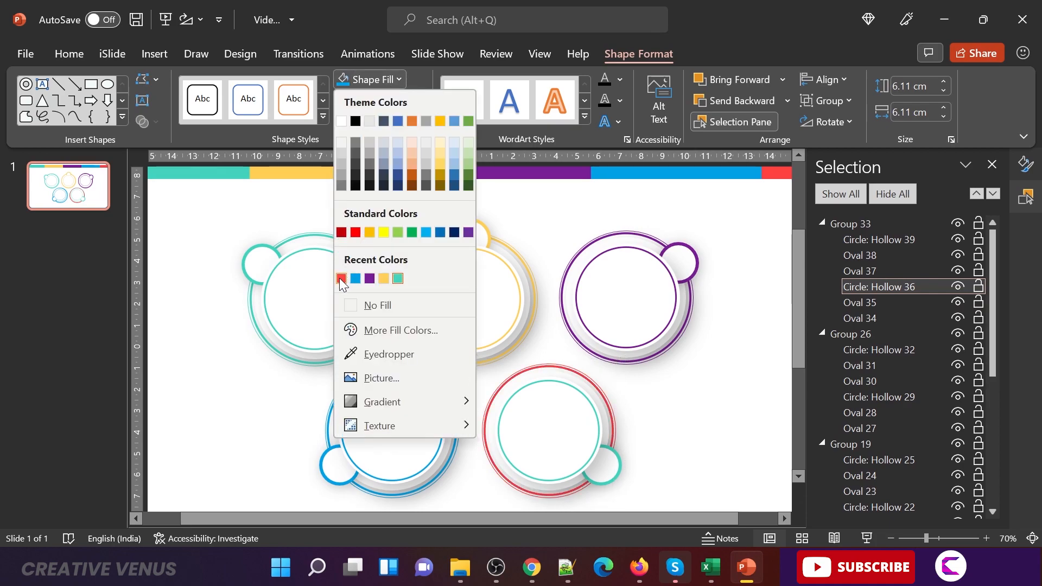
left_click(340, 279)
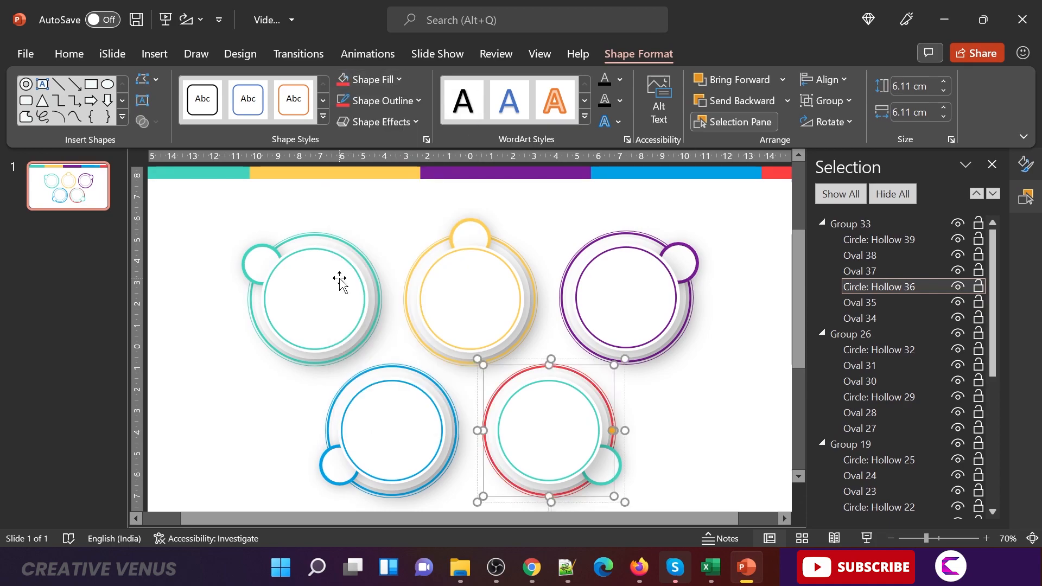
Outline the lower-right group's small circle in the recent red and fill its inner hollow ring with the same red.
left_click(887, 269)
left_click(343, 101)
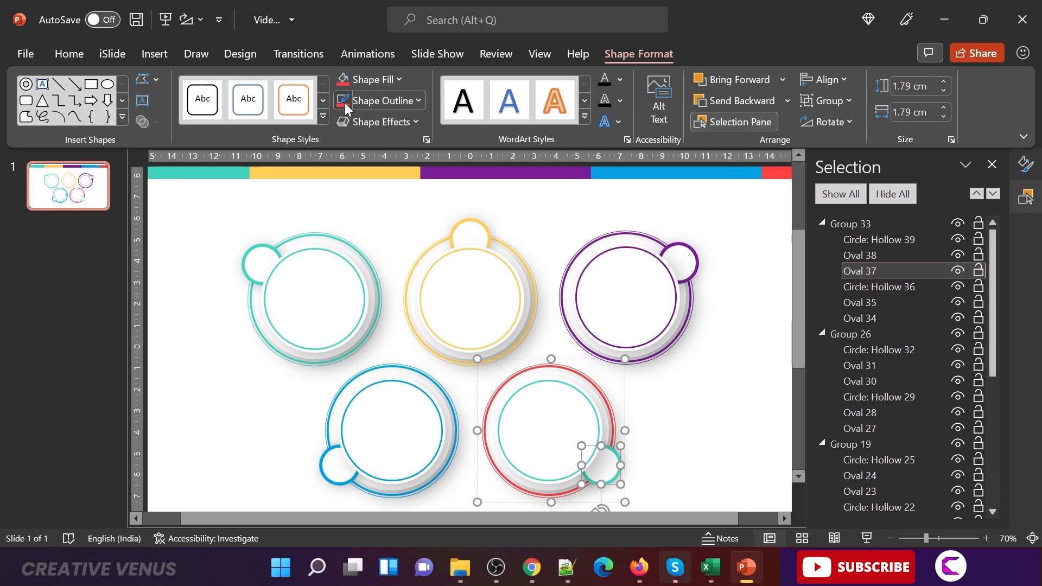
left_click(876, 256)
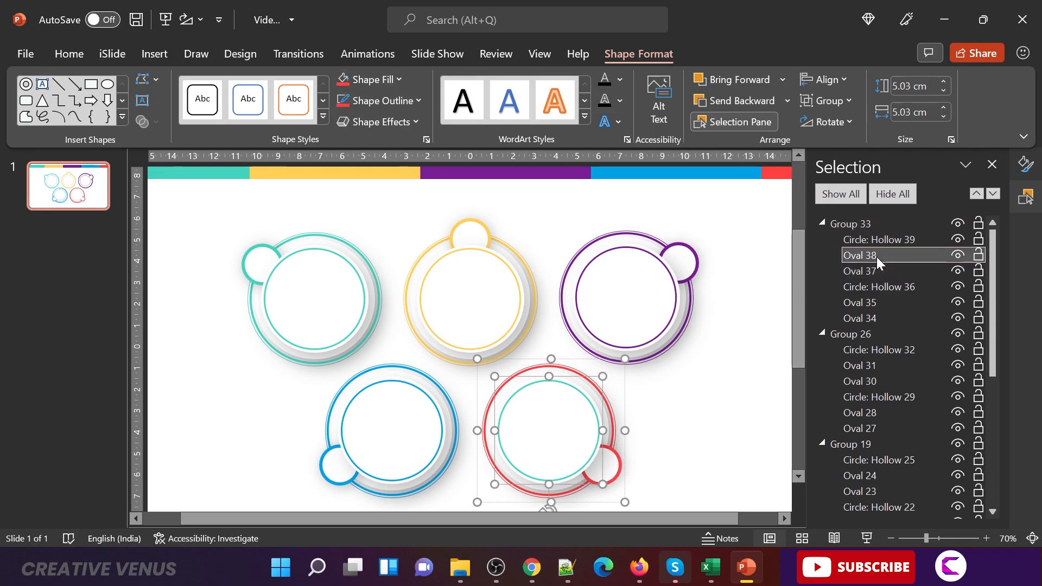
left_click(881, 239)
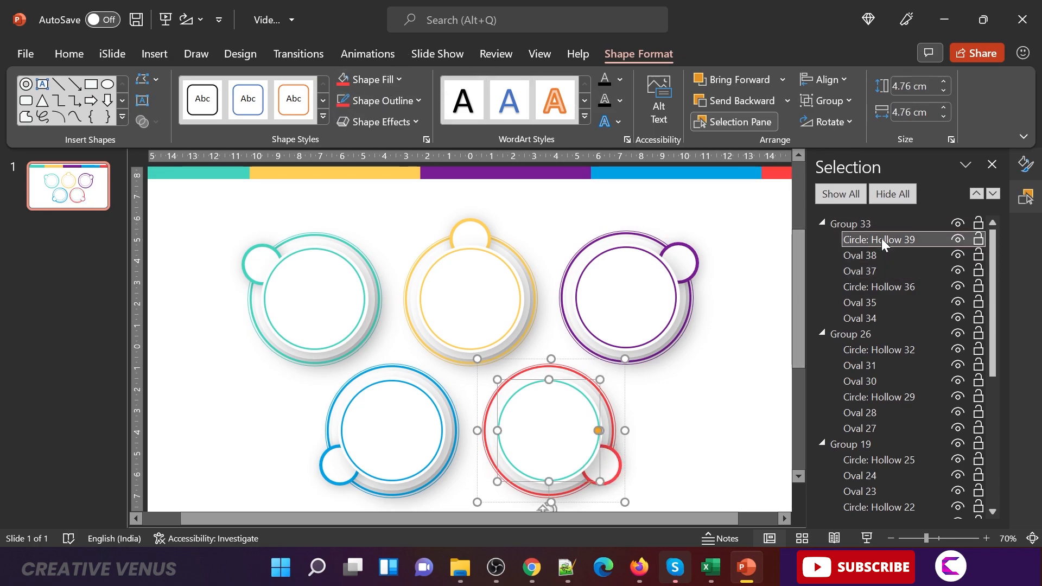
left_click(343, 82)
Deselect the recolored group and close the Selection pane.
left_click(737, 372)
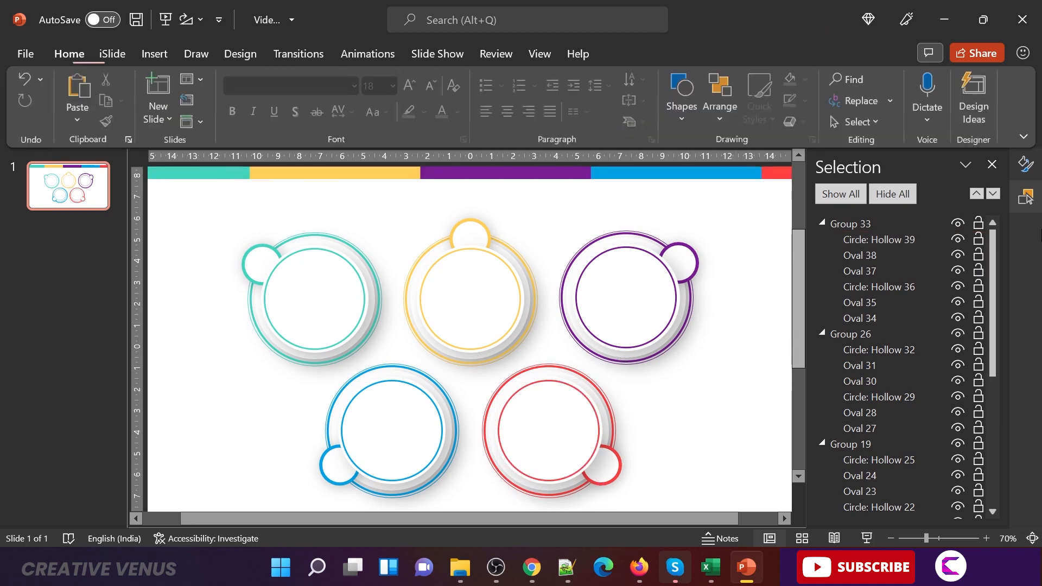
left_click(991, 164)
left_click(705, 409)
Draw an upright rectangle about 6.91 cm tall beside the turquoise circle and narrow it to about 1.88 cm wide.
left_click(154, 54)
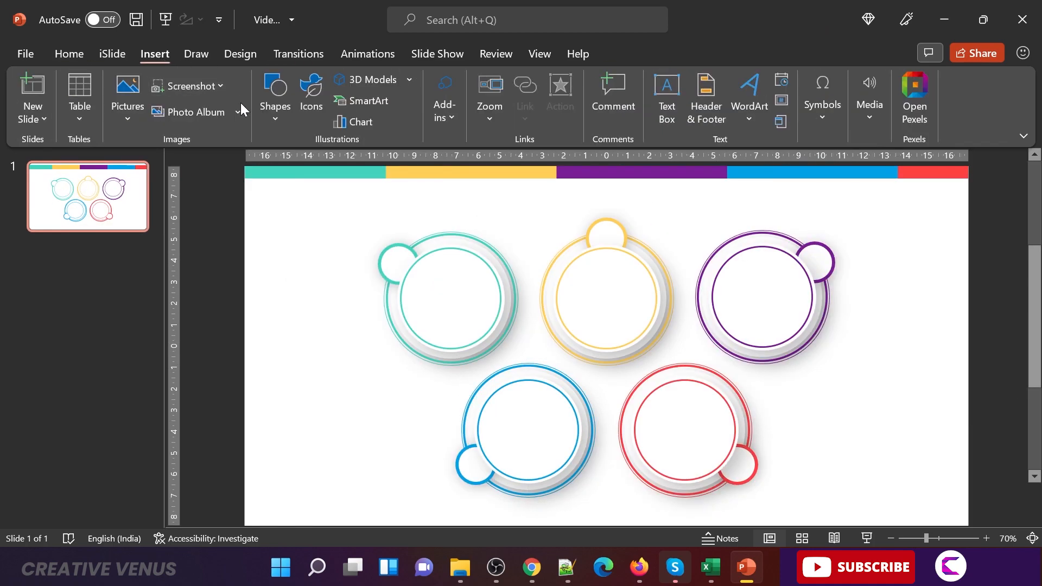
left_click(280, 124)
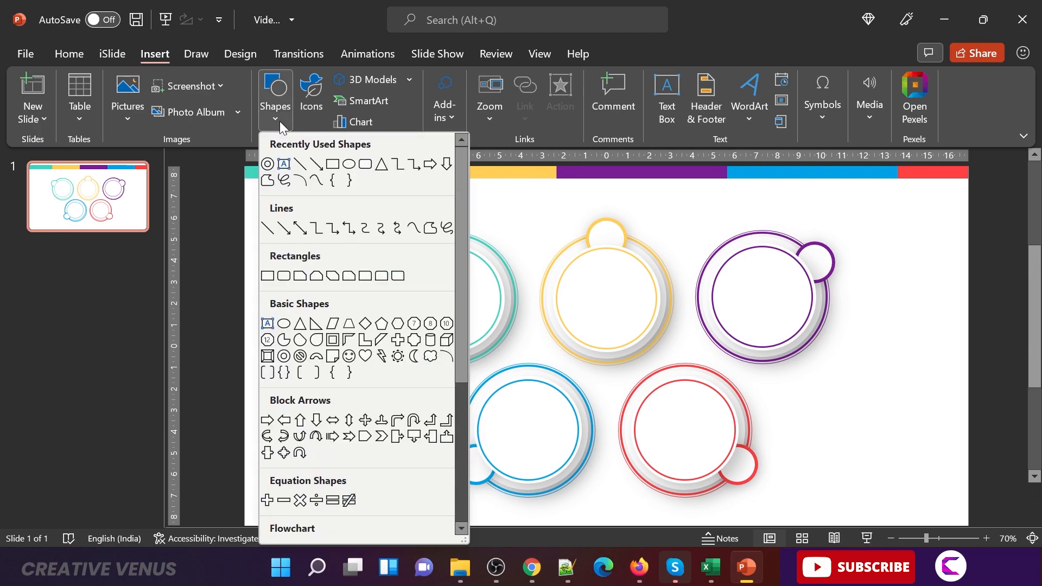
scroll(283, 174, "down", 2)
left_click(267, 176)
left_click_drag(294, 287, 357, 436)
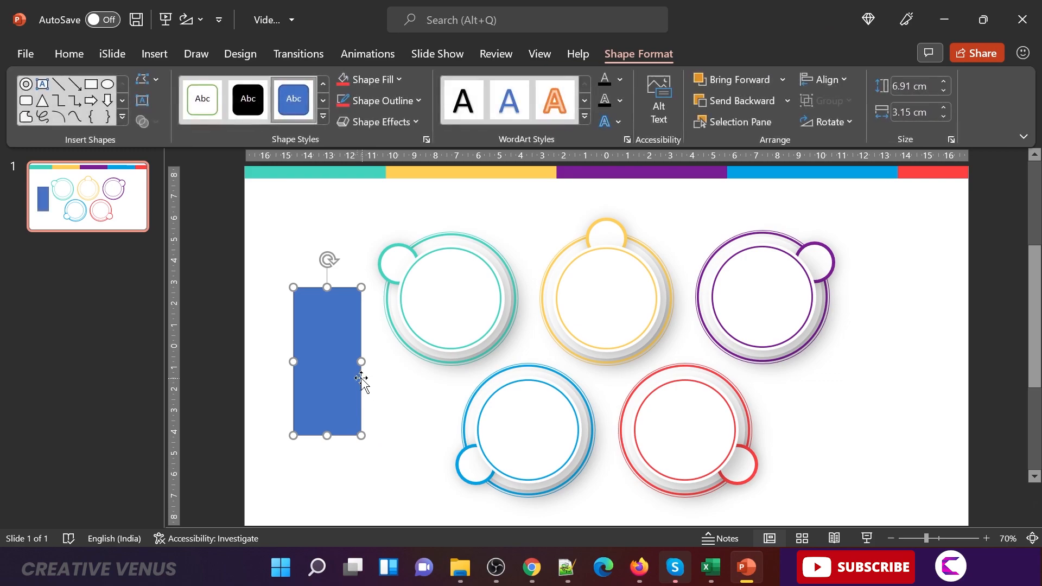
left_click_drag(361, 362, 334, 364)
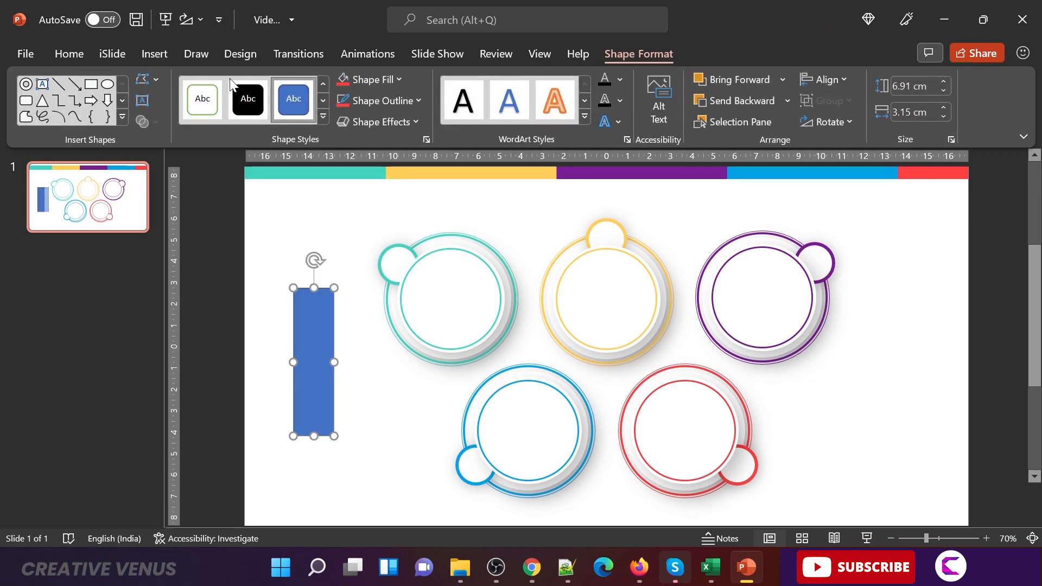
Draw a tall ellipse, higher than the rectangle, and place it overlapping the rectangle's left side.
left_click(155, 54)
left_click(281, 122)
left_click(353, 165)
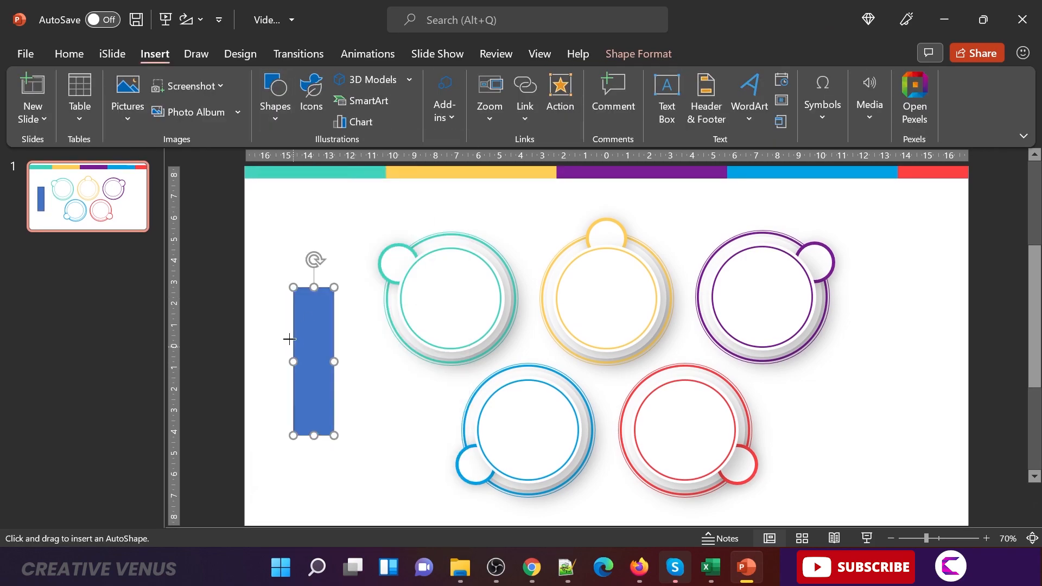
left_click_drag(249, 273, 309, 513)
mouse_move(279, 407)
left_mouse_down()
mouse_move(272, 386)
mouse_move(214, 367)
left_mouse_up()
left_click_drag(295, 374, 310, 368)
Align the rectangle and ellipse by their middles and subtract the ellipse from the rectangle.
left_click(332, 367)
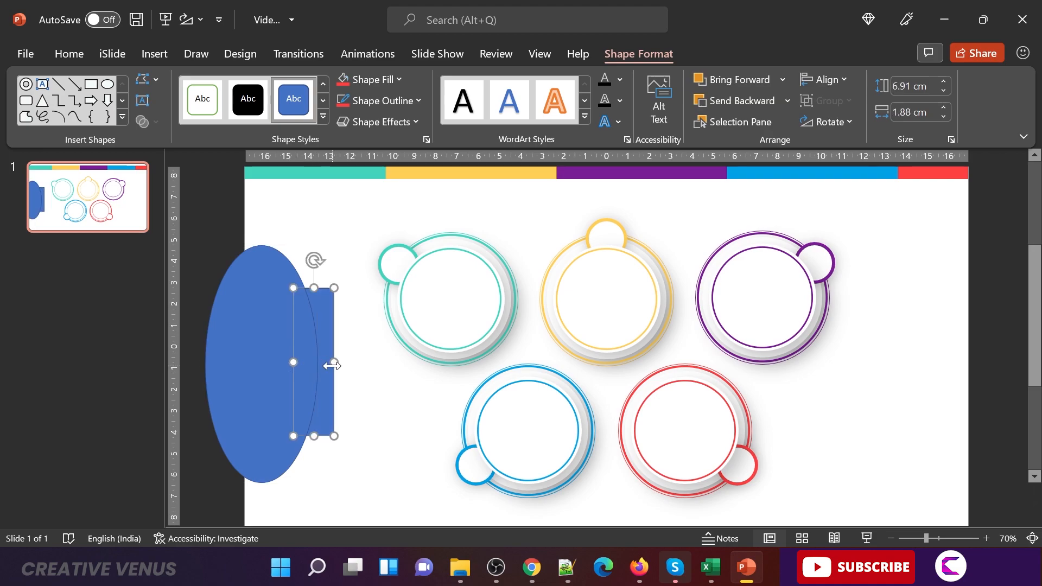
left_click(257, 352, "shift")
left_click(803, 78)
left_click(861, 196)
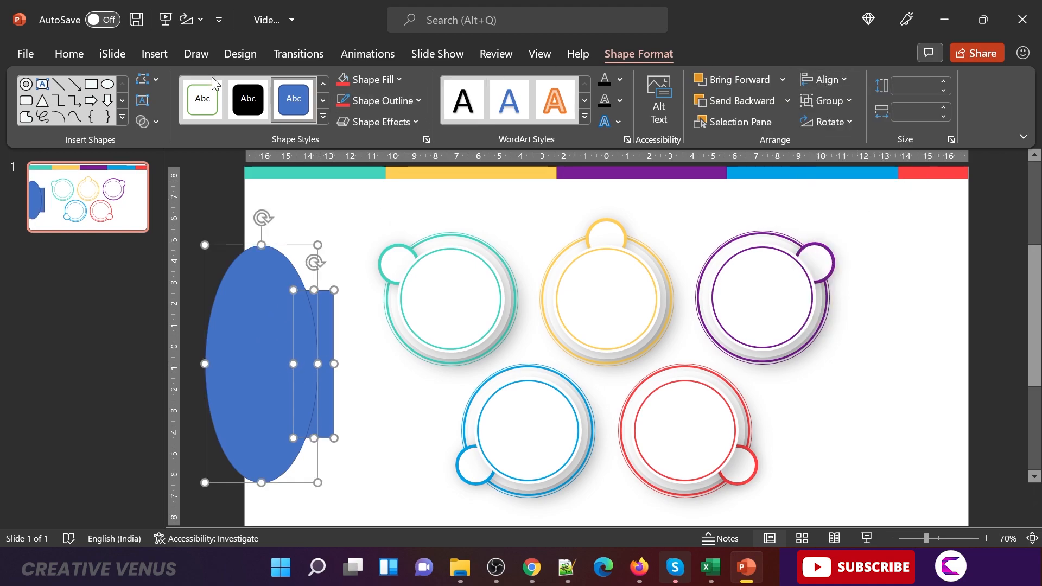
left_click(146, 122)
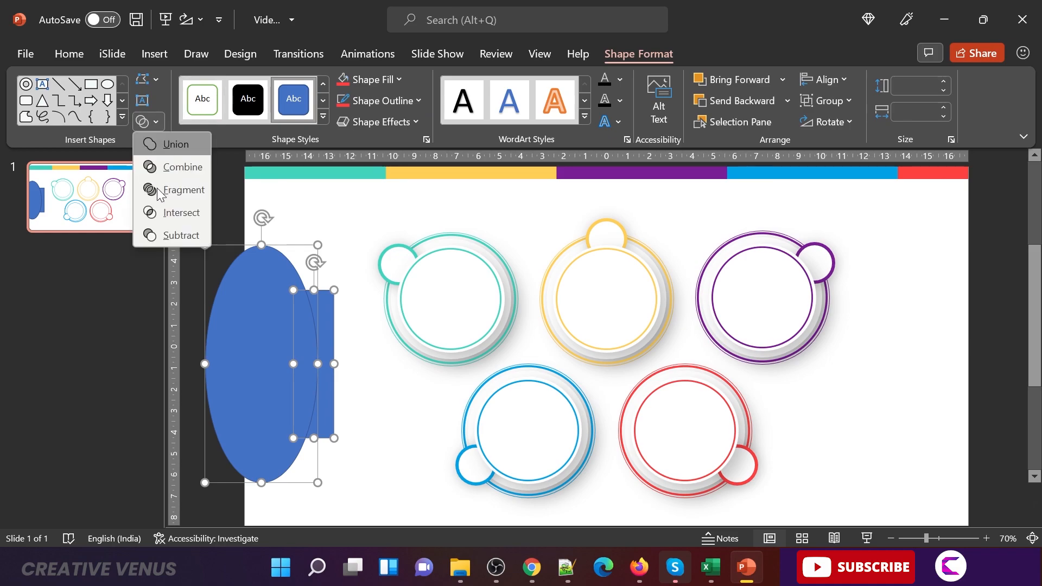
left_click(171, 234)
Duplicate the curved shape, flip the copy horizontally and place it against the original to form a mirrored, waisted shape.
key("ctrl+c")
key("ctrl+v")
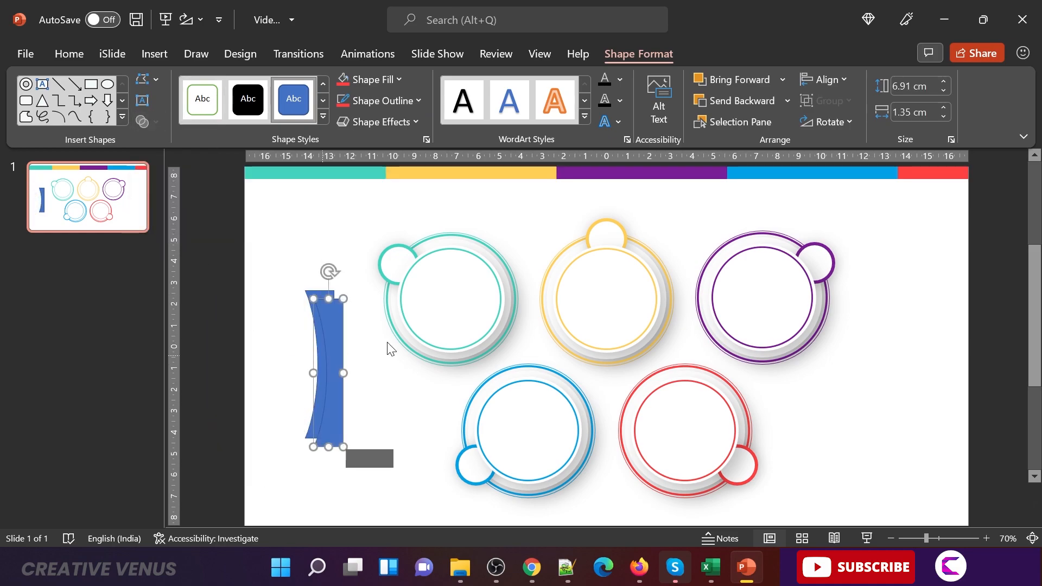
left_click(833, 120)
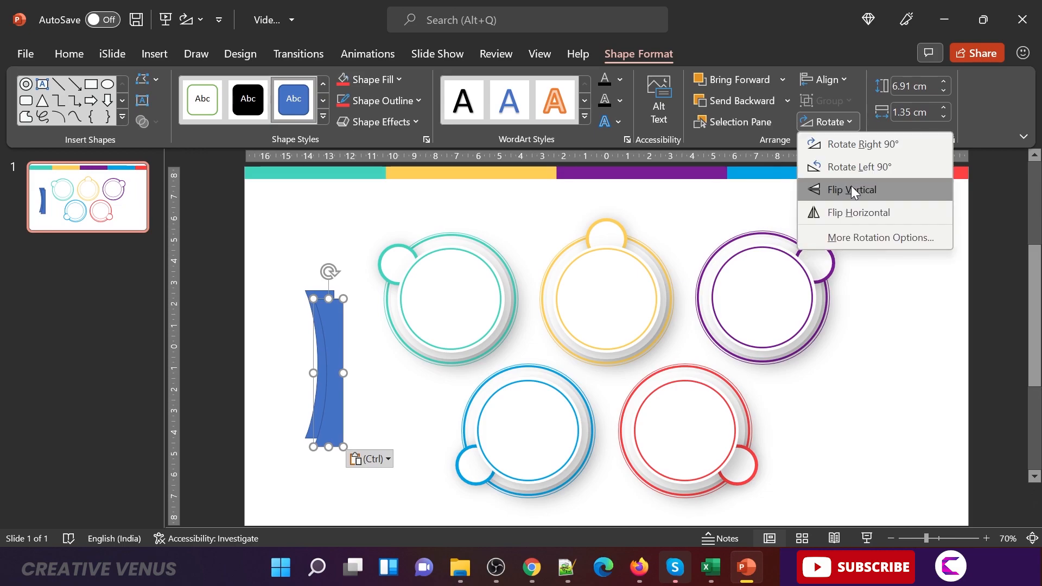
left_click(858, 214)
left_click_drag(326, 334, 333, 327)
Select both curved halves and align them by their middles.
left_click(256, 504)
left_click_drag(256, 477, 398, 266)
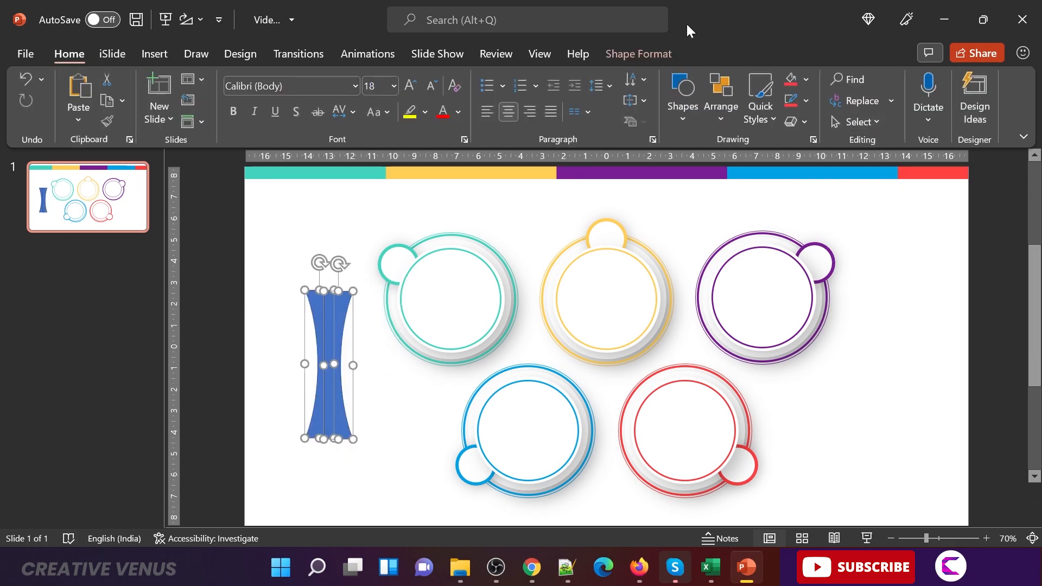
left_click(638, 54)
left_click(838, 126)
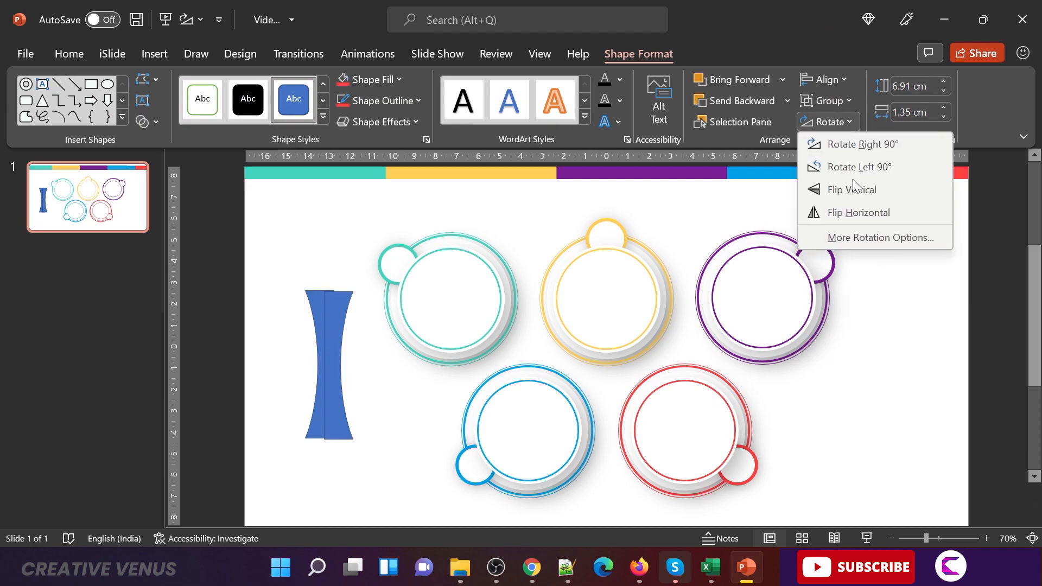
left_click(835, 86)
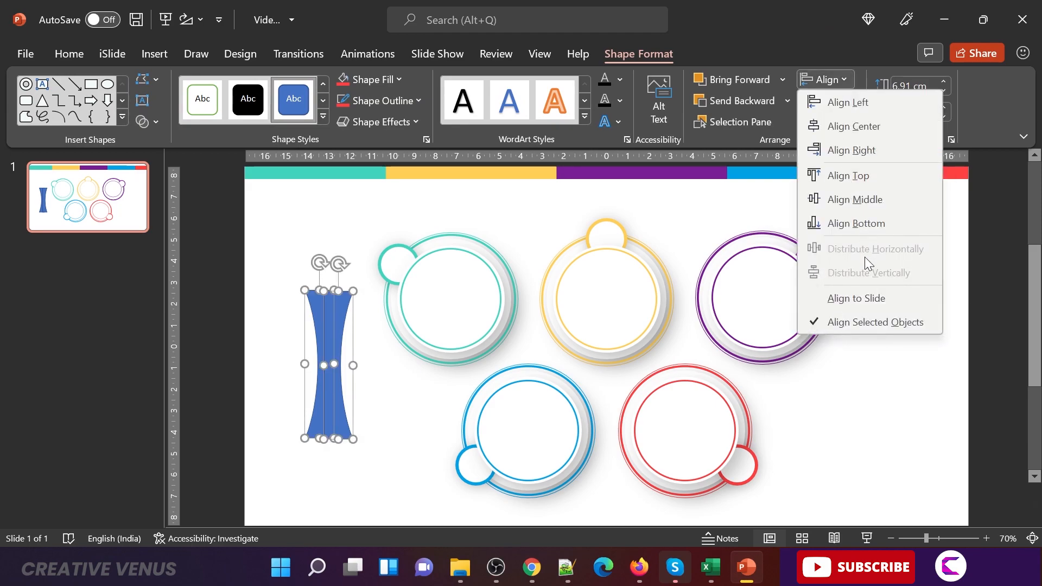
left_click(858, 199)
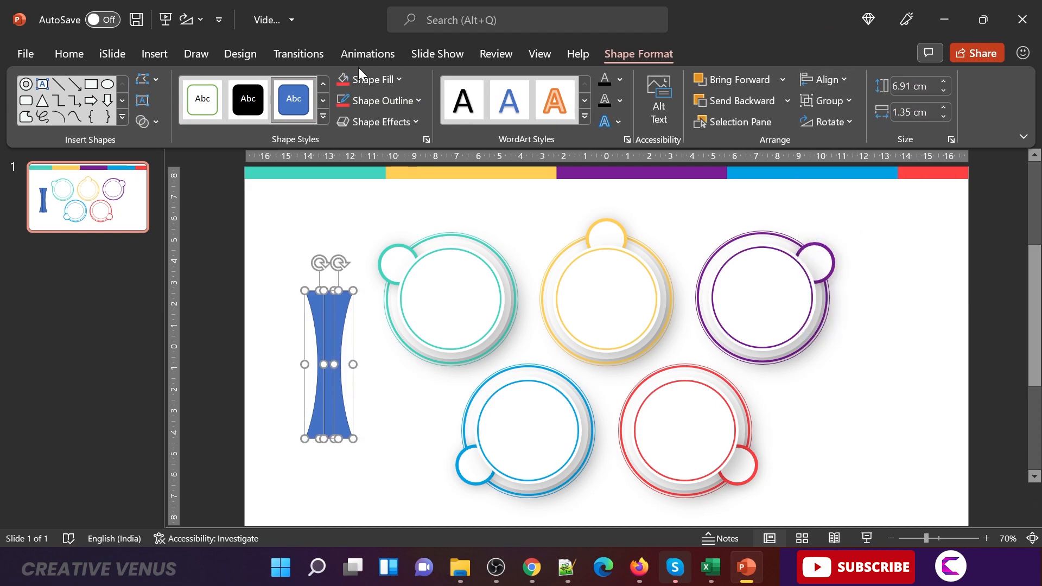
Remove the outline from both curved halves and merge them into one waisted shape with Union.
left_click(418, 101)
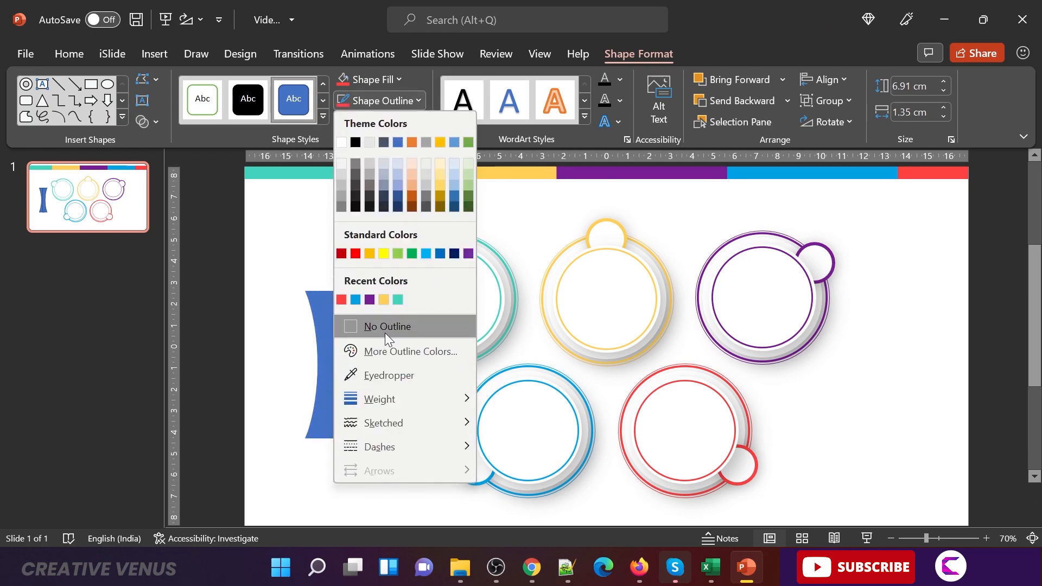
left_click(386, 327)
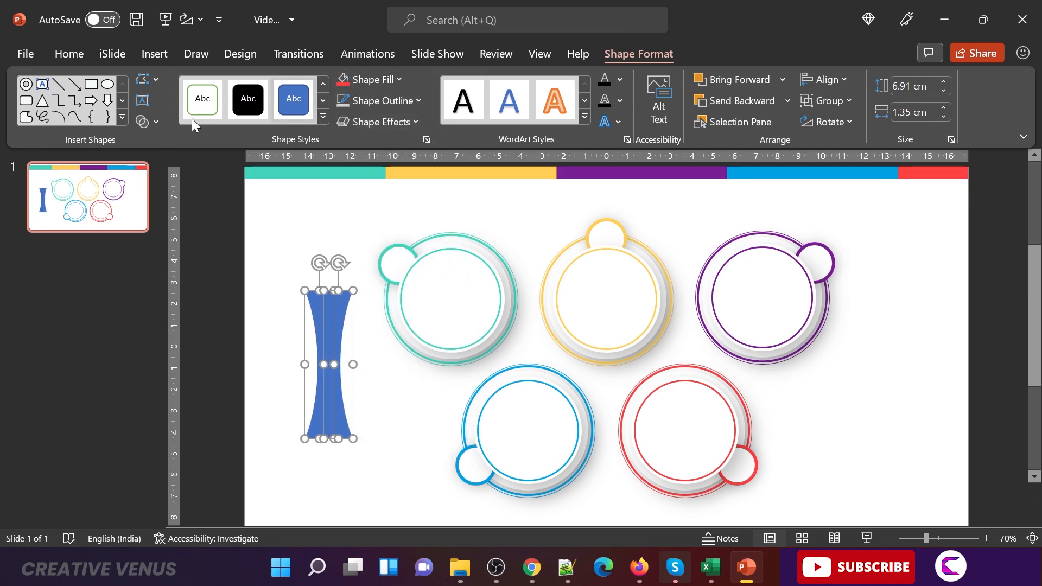
left_click(145, 123)
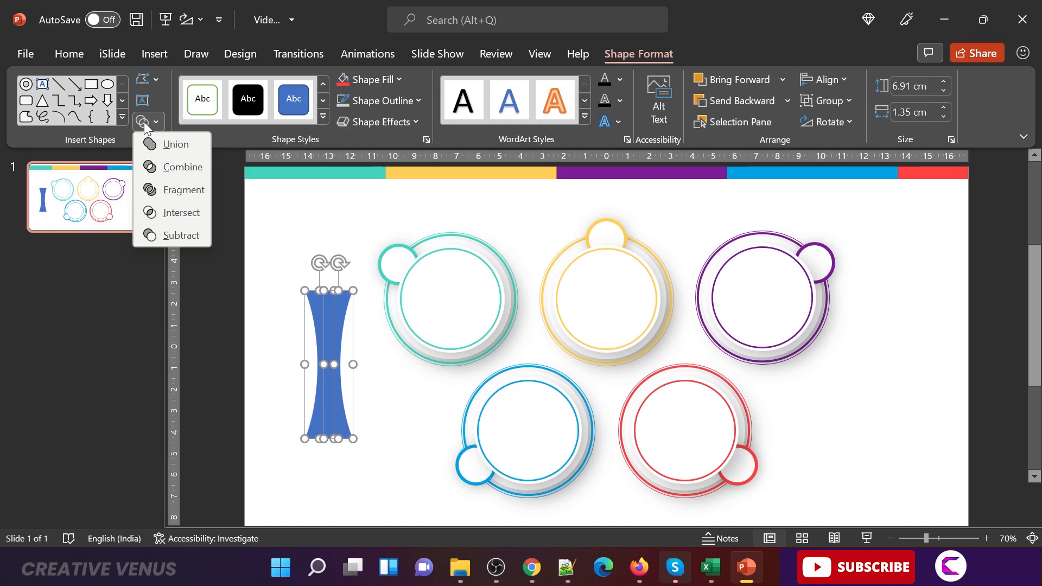
left_click(172, 145)
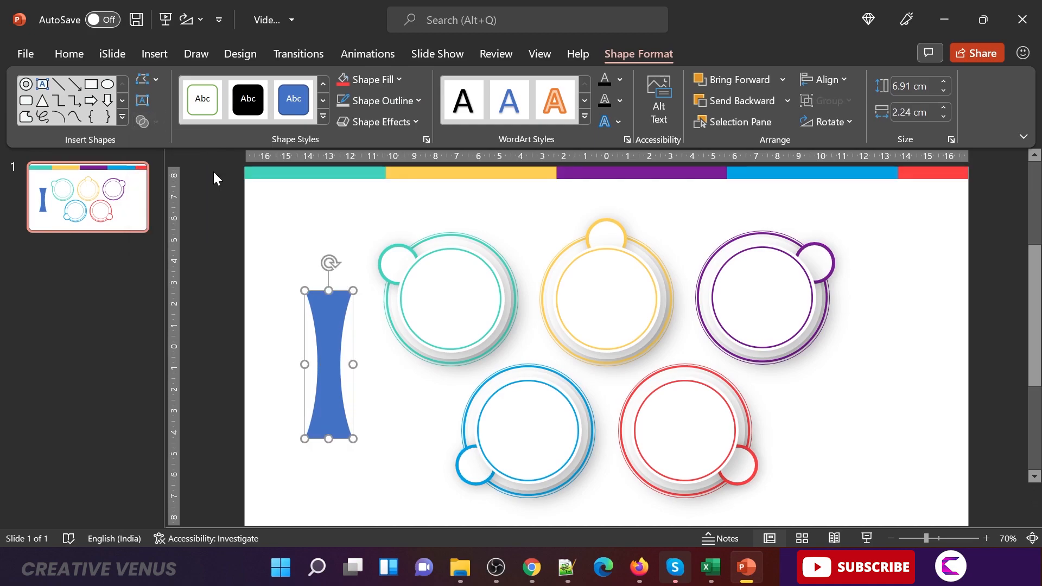
Give the waisted shape a linear gradient fill running horizontally at 0°.
right_click(327, 333)
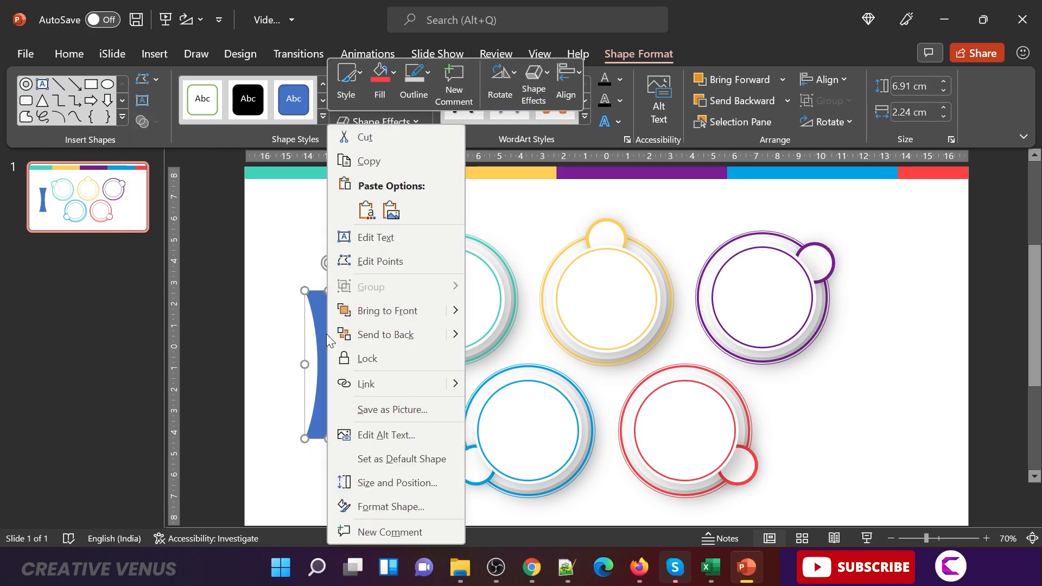
left_click(415, 509)
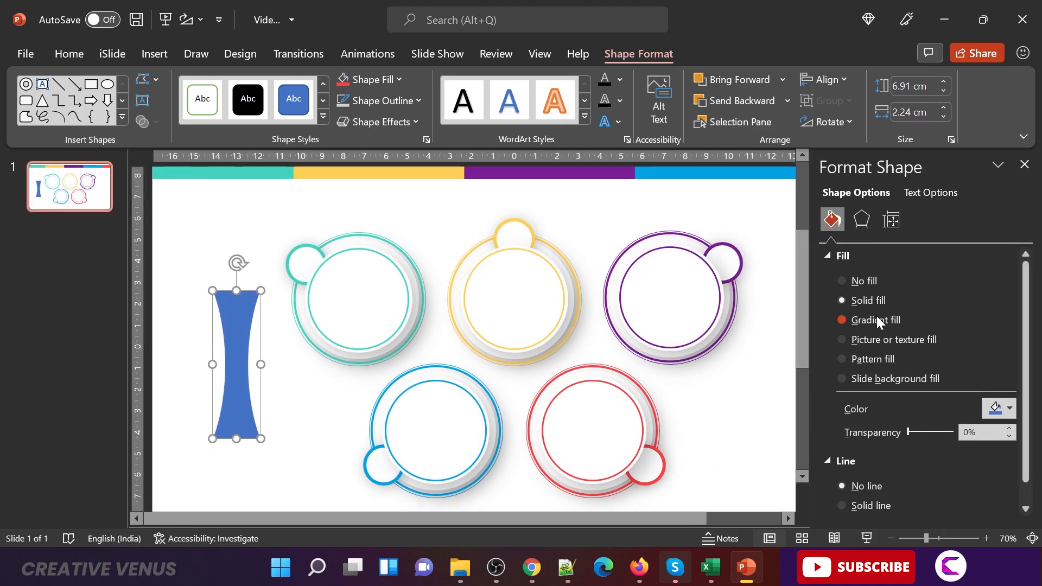
left_click(877, 319)
left_click(1008, 457)
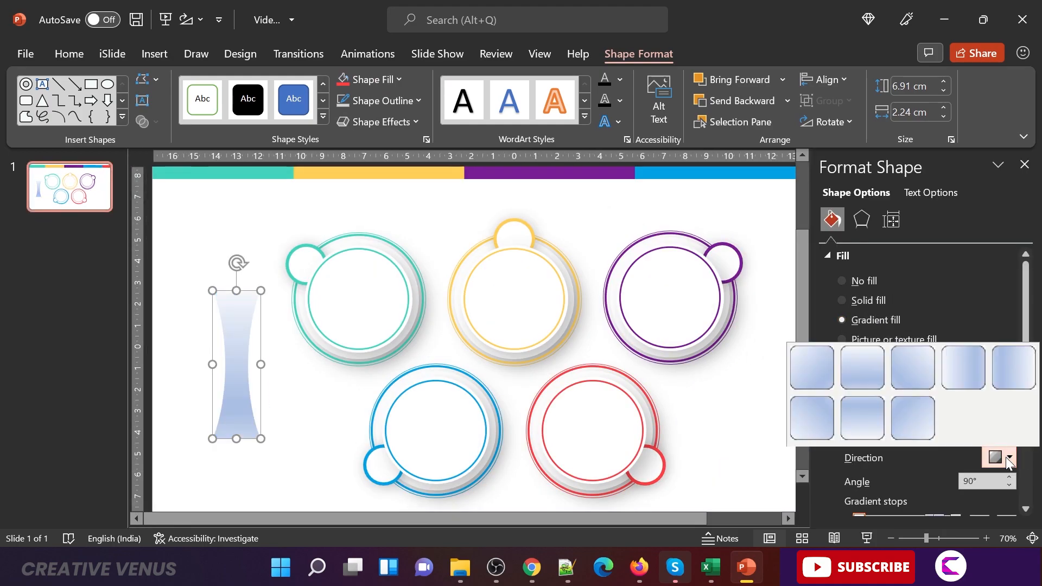
left_click(955, 353)
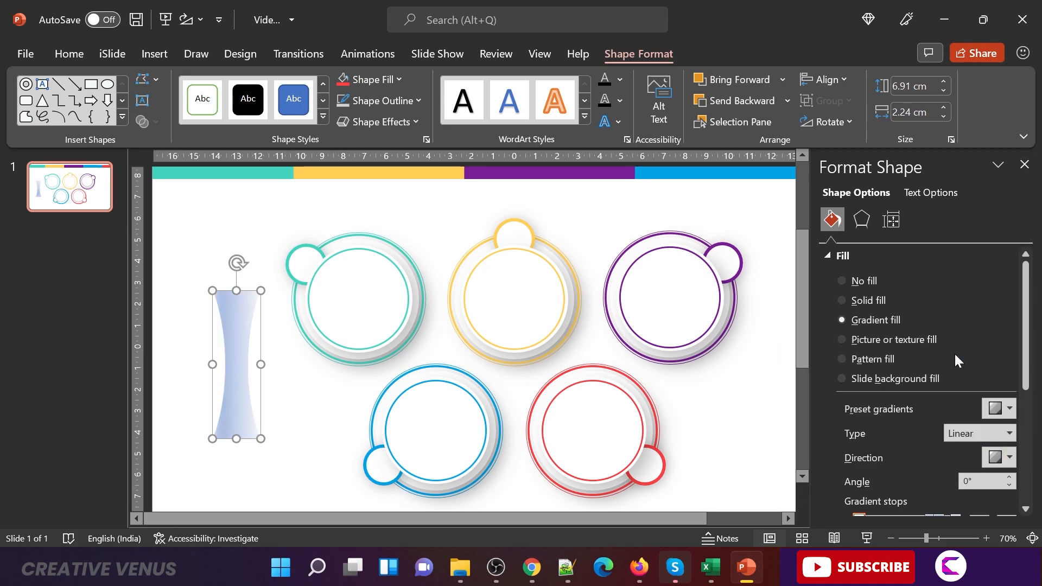
Reduce the gradient to two stops and move the lower remaining stop to the start of the gradient.
scroll(1021, 347, "down", 5)
left_click(1006, 361)
left_click(1006, 360)
left_click(1006, 360)
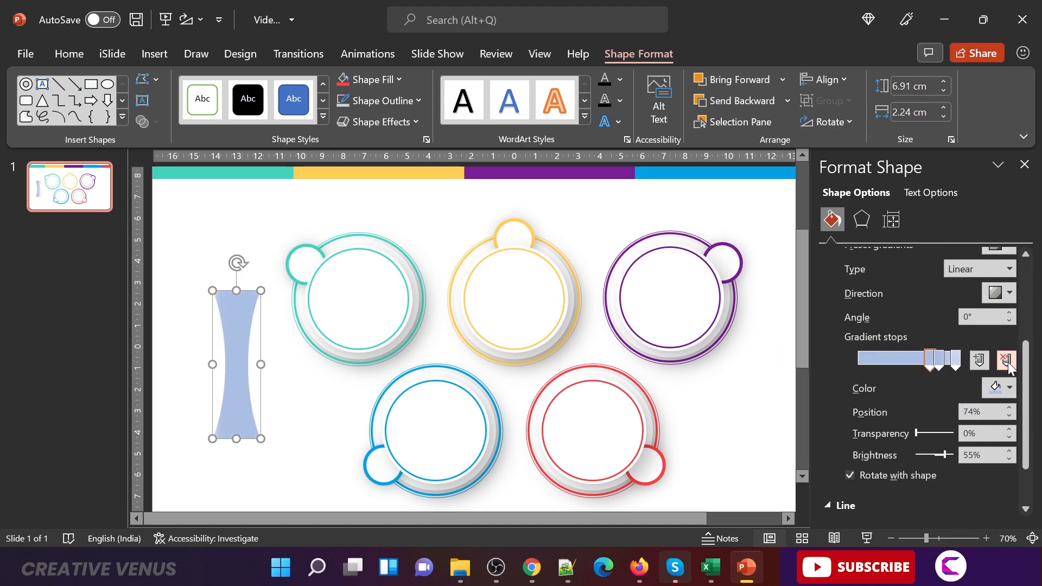
left_click_drag(938, 364, 858, 362)
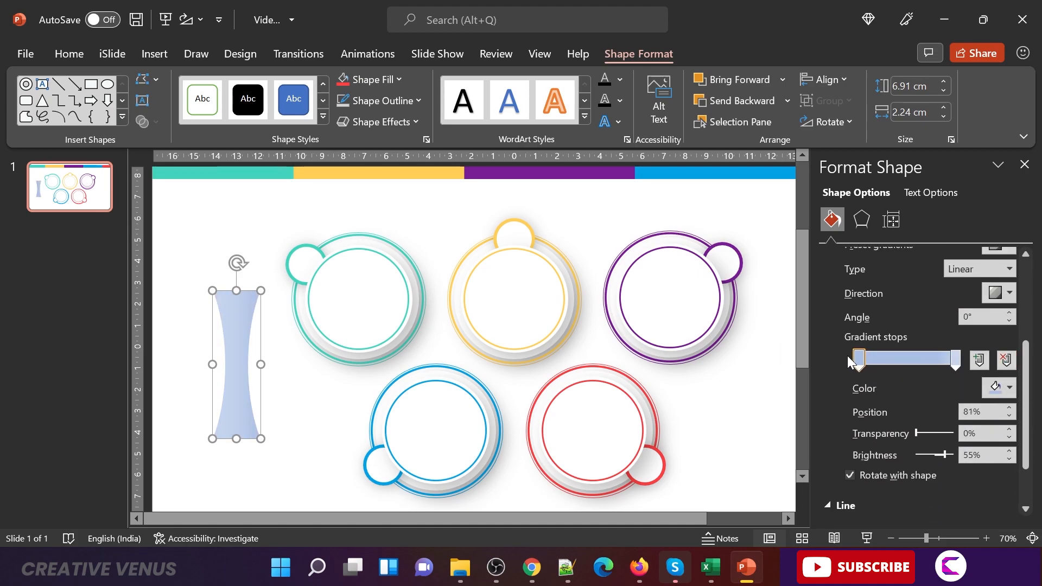
Color the gradient's start stop black at 25% brightness and its end stop black at 15% brightness.
left_click(1008, 387)
left_click(919, 209)
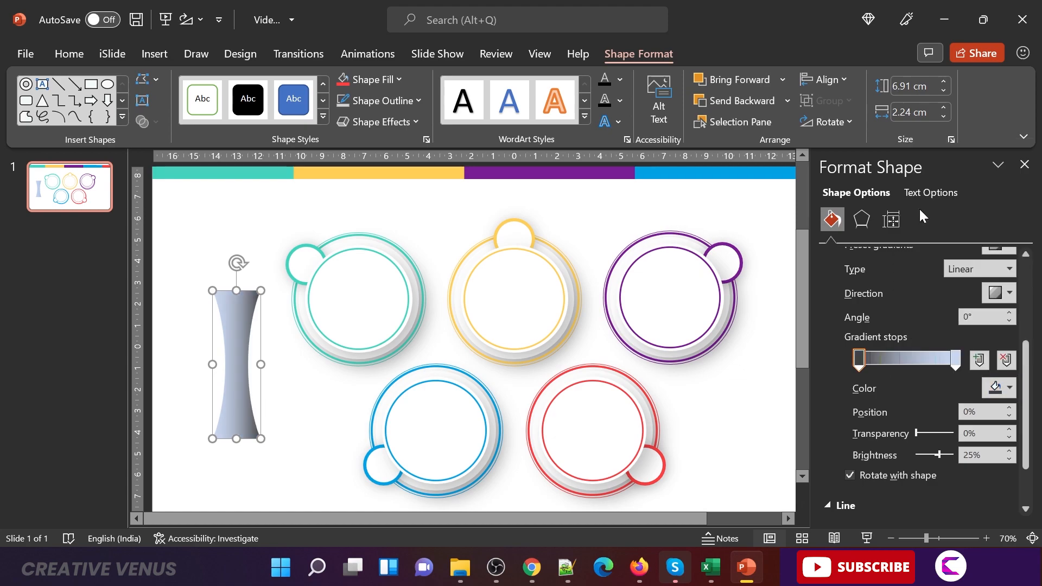
left_click(955, 361)
left_click(1008, 387)
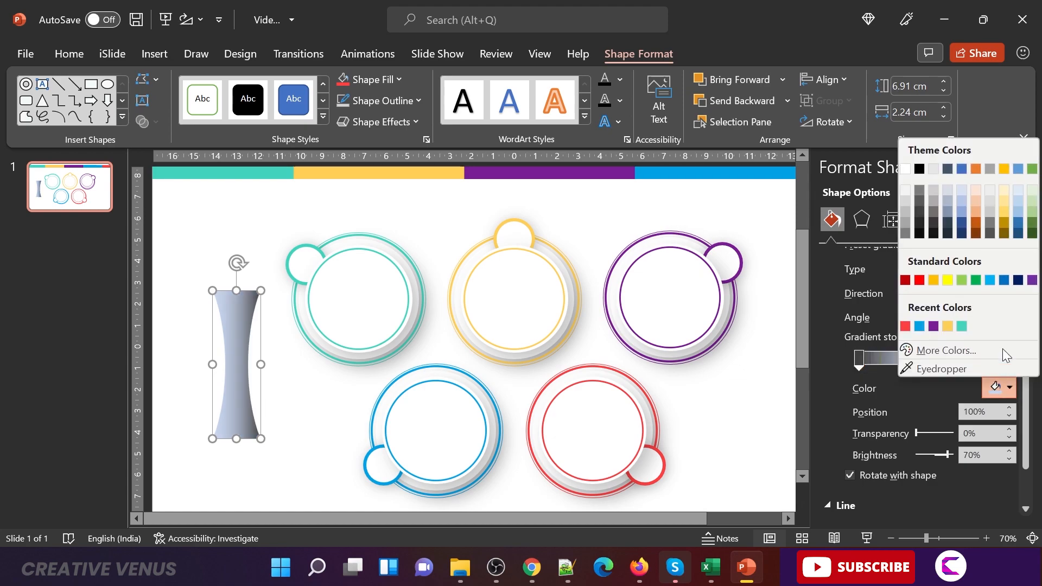
left_click(919, 230)
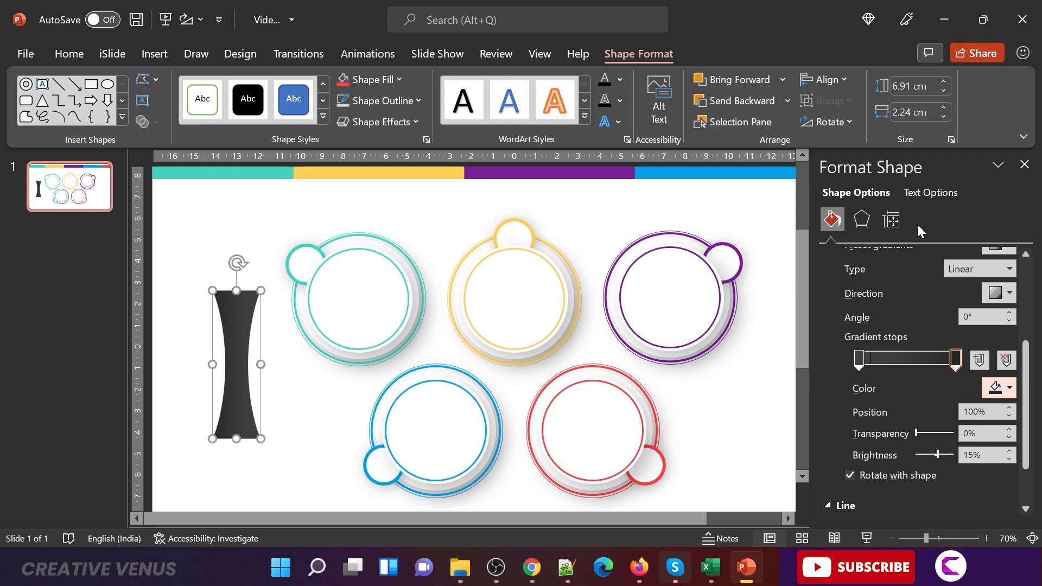
Move the gradient stops to 53% and 63% and recolor them black at 5% and 35% brightness respectively.
left_click_drag(857, 362, 923, 367)
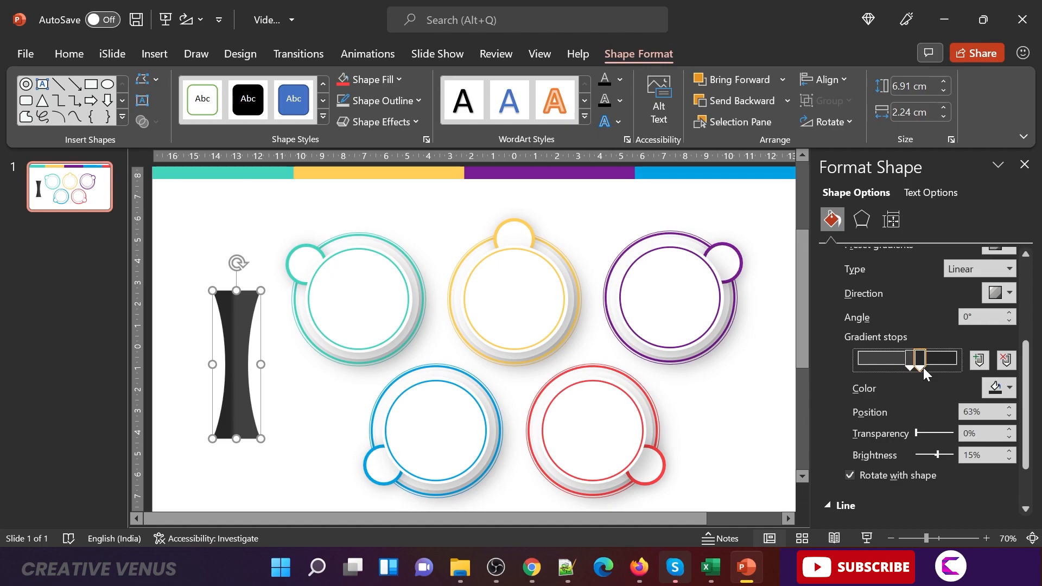
left_click(1004, 390)
left_click(918, 205)
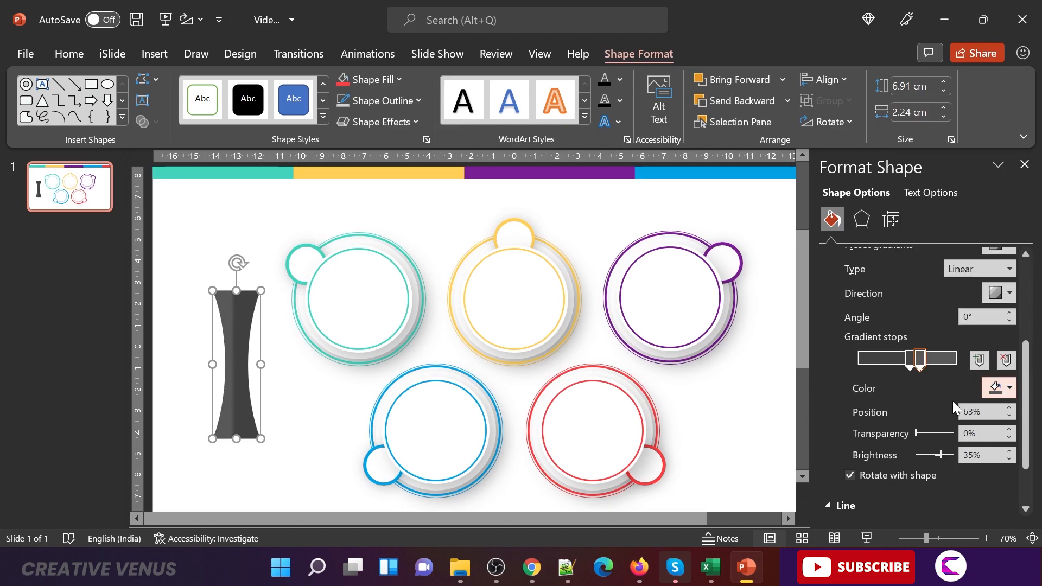
left_click(910, 363)
left_click(1008, 387)
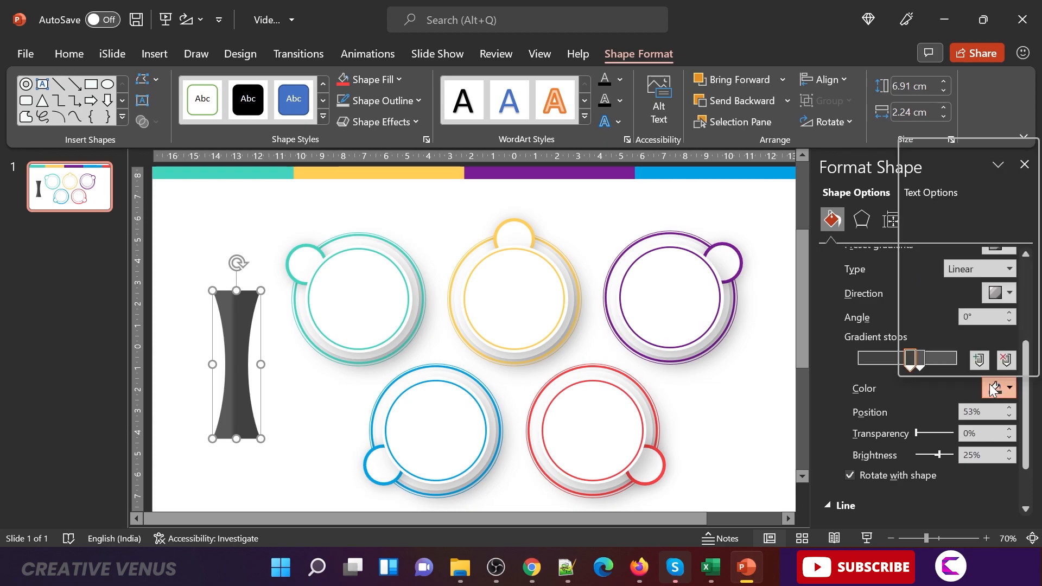
left_click(917, 235)
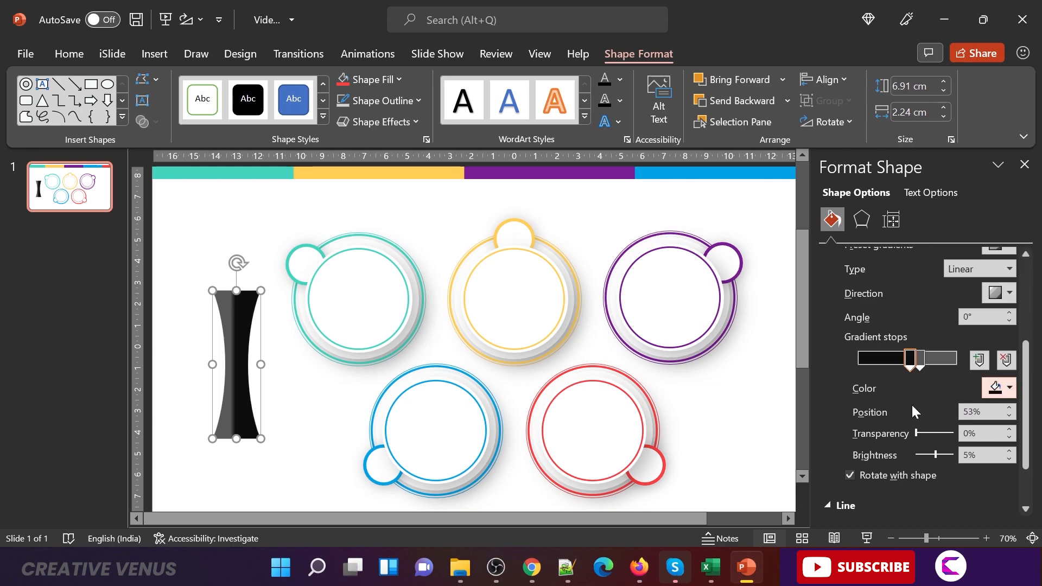
Set the position of the darker gradient stop to 50%.
left_click_drag(907, 364, 914, 365)
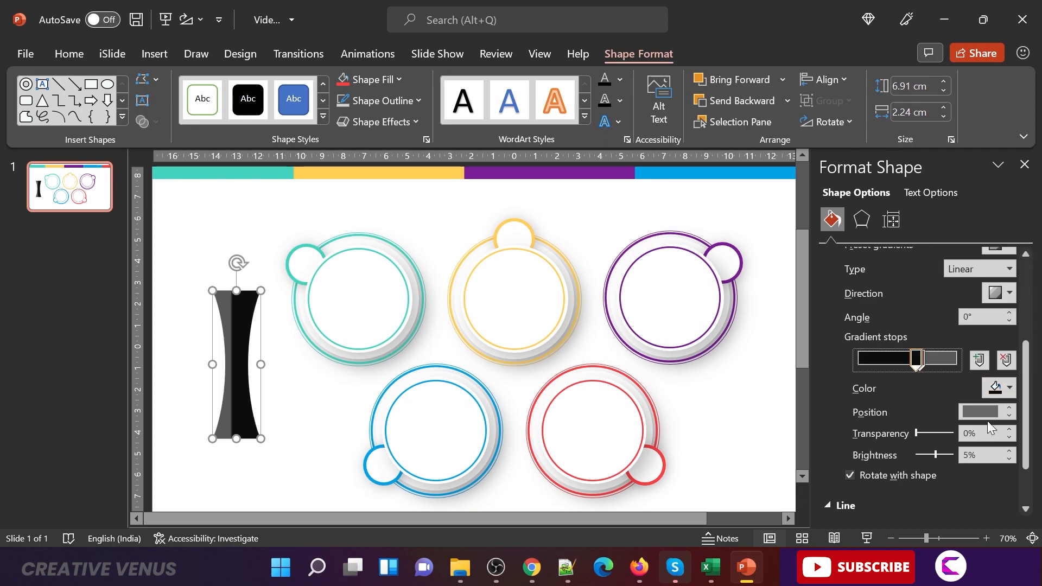
left_click(1008, 416)
left_click(1008, 415)
left_click(1008, 415)
left_click(1007, 415)
left_click(1008, 415)
left_click(1008, 416)
left_click(1008, 416)
left_click(1008, 416)
left_click(1008, 416)
Set the gray gradient stop's position to 50% as well, so the shape splits sharply into two tones.
left_click(920, 360)
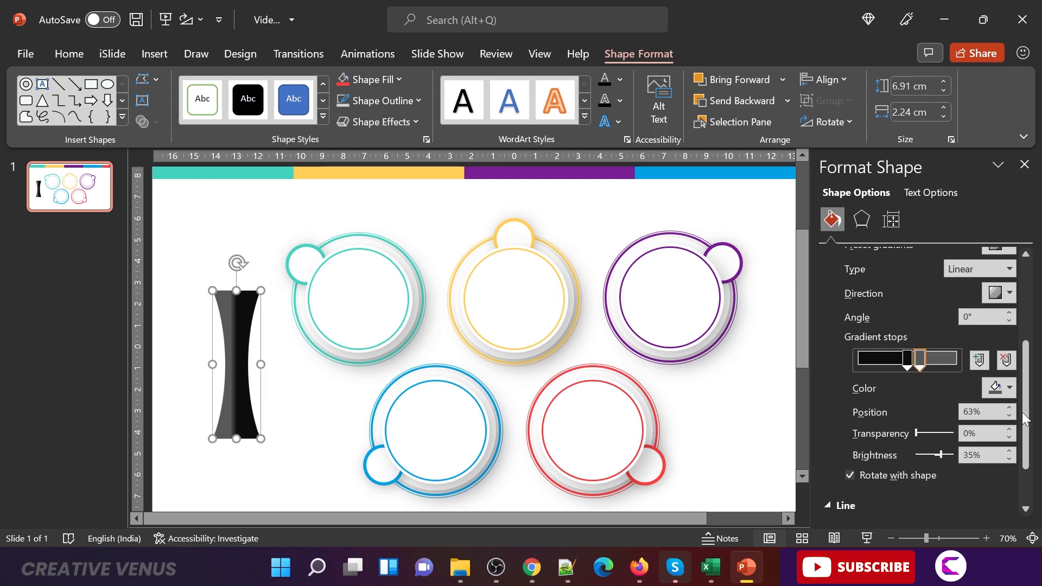
left_click(1010, 416)
left_click(1010, 416)
left_click(1010, 416)
left_click(1010, 415)
left_click(1010, 416)
left_click(1010, 416)
left_click(1011, 415)
left_click(1010, 415)
left_click(1010, 415)
left_click(1011, 416)
left_click(1010, 416)
left_click(1010, 416)
left_click(1010, 415)
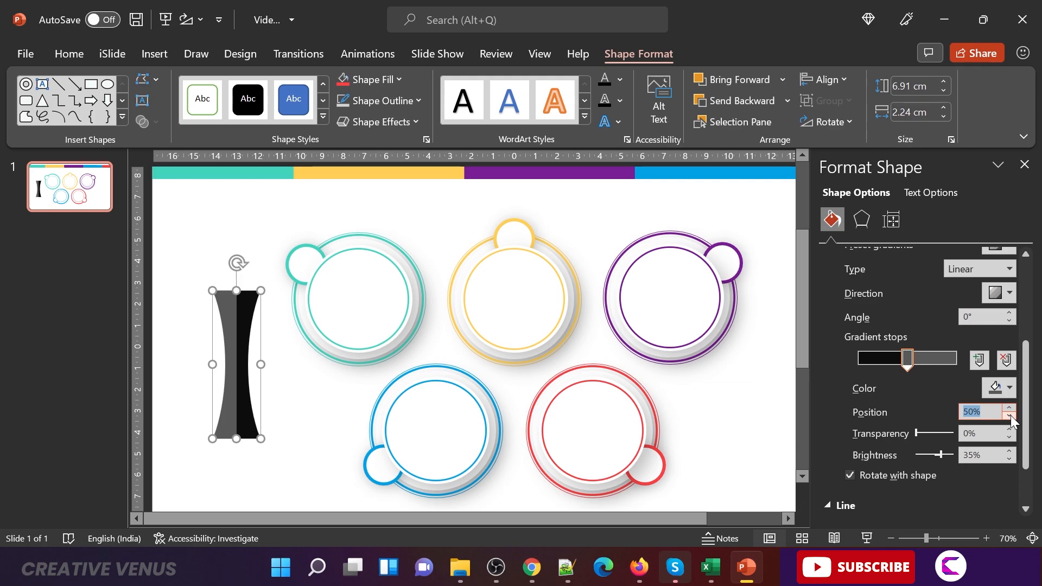
Move the two-tone waisted shape slightly down and place a duplicate beside it on the right.
left_click(234, 471)
left_click(232, 440)
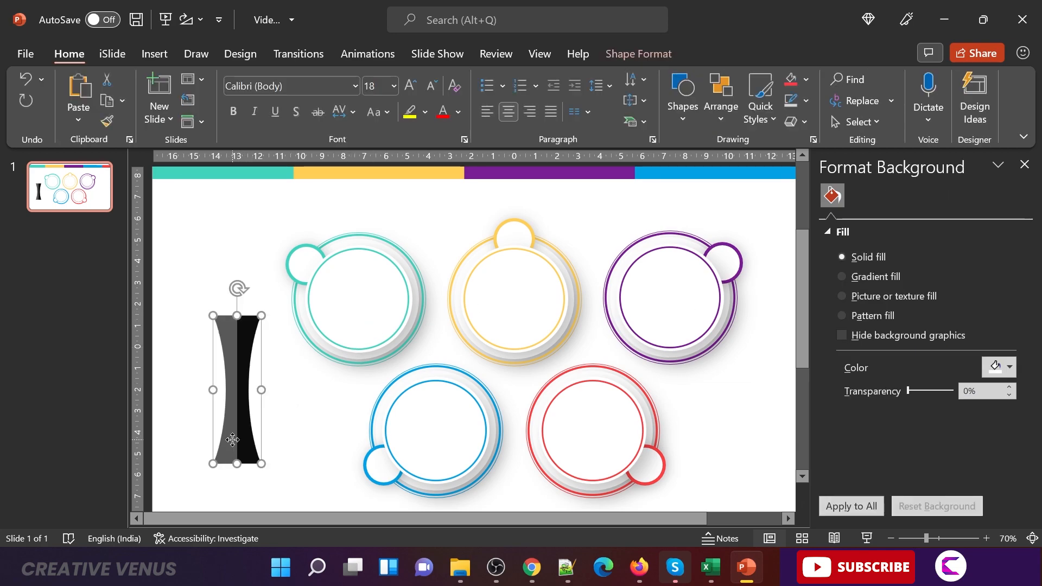
key("ctrl+c")
key("ctrl+v")
left_click_drag(234, 444, 274, 461)
Change the duplicate's fill to solid white.
left_click(868, 301)
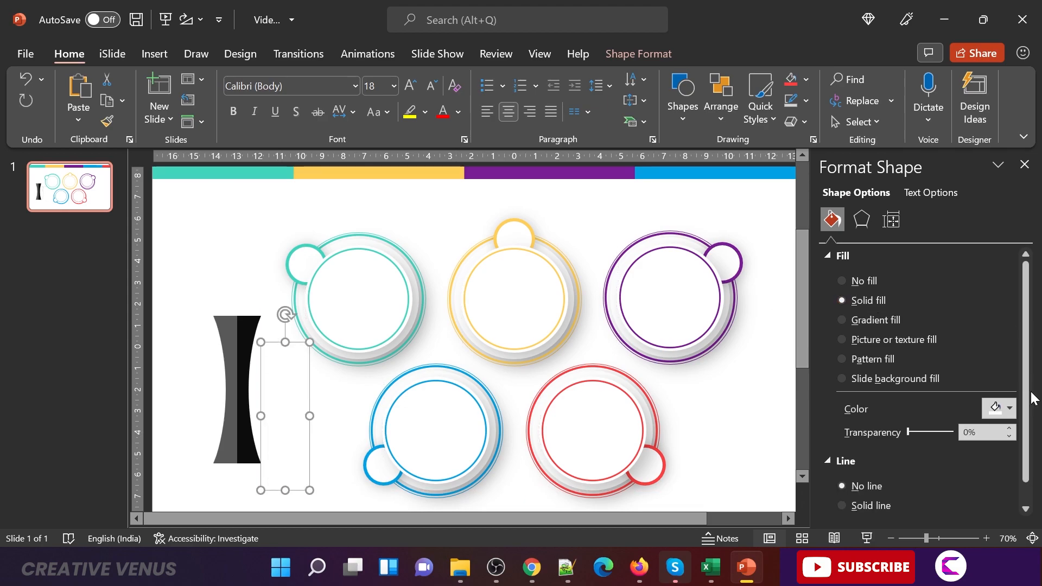
left_click(1007, 410)
left_click(907, 196)
Add a lower-right outer shadow to the white copy with 73% transparency and 13 pt blur.
left_click(861, 222)
left_click(1000, 278)
left_click(909, 121)
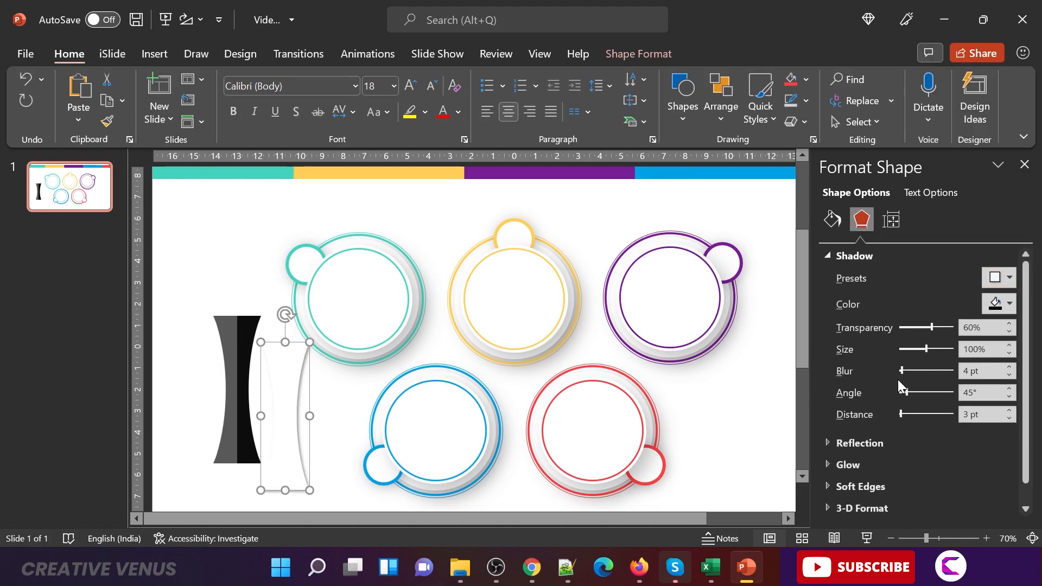
left_click_drag(900, 370, 910, 369)
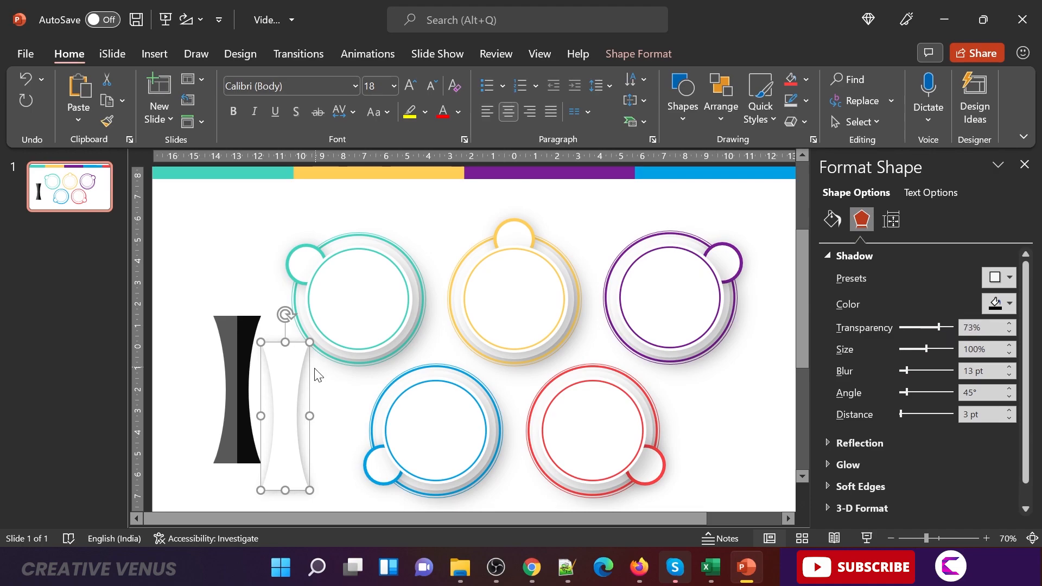
Bring the two-tone shape to the front, place the white copy behind it and widen the copy slightly.
left_click(243, 333)
right_click(243, 332)
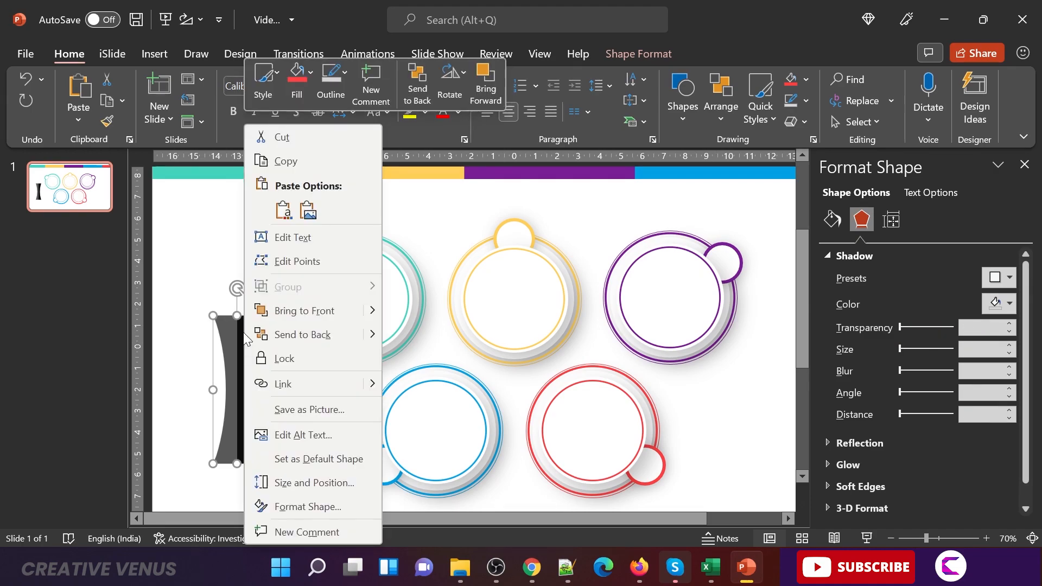
left_click(302, 316)
left_click(291, 365)
left_click_drag(292, 365, 242, 340)
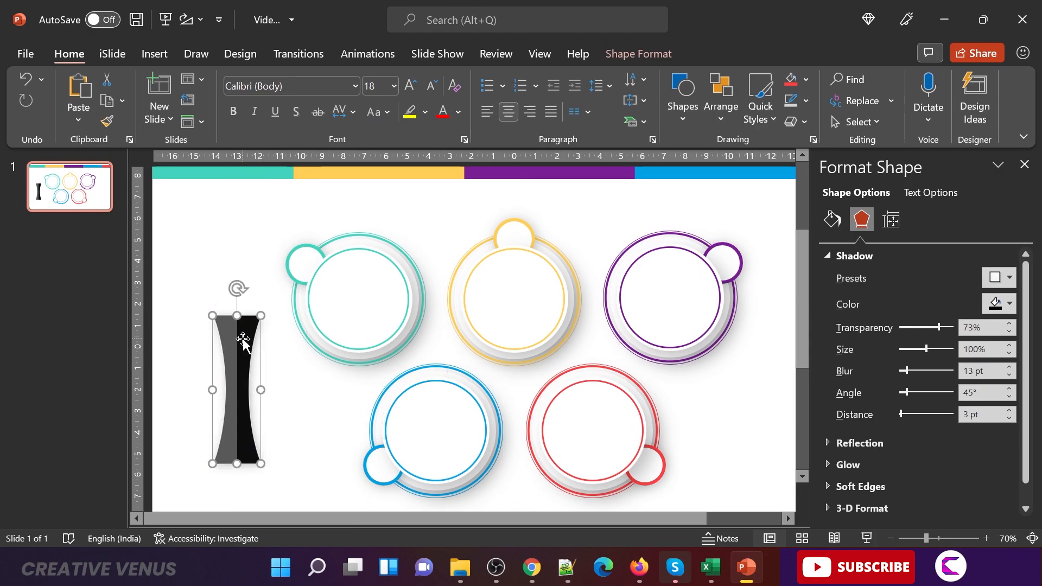
mouse_move(262, 390)
left_mouse_down()
mouse_move(271, 392)
mouse_move(248, 384)
left_mouse_up()
Align the two-tone shape and its white backing by their centers and middles and group them.
left_click(213, 487)
left_click_drag(190, 486, 277, 302)
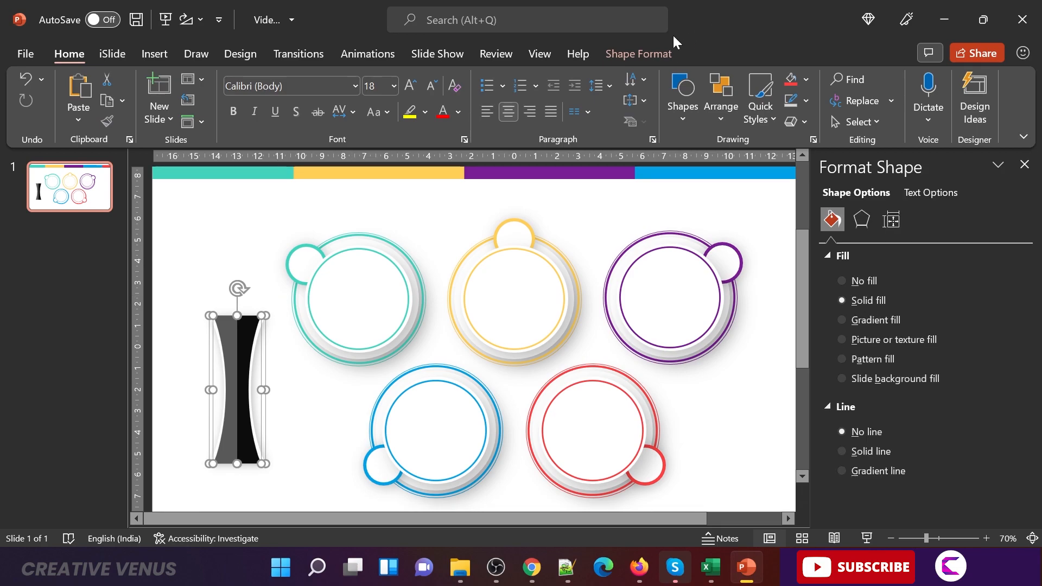
left_click(662, 46)
left_click(813, 78)
left_click(844, 116)
left_click(836, 101)
left_click(837, 85)
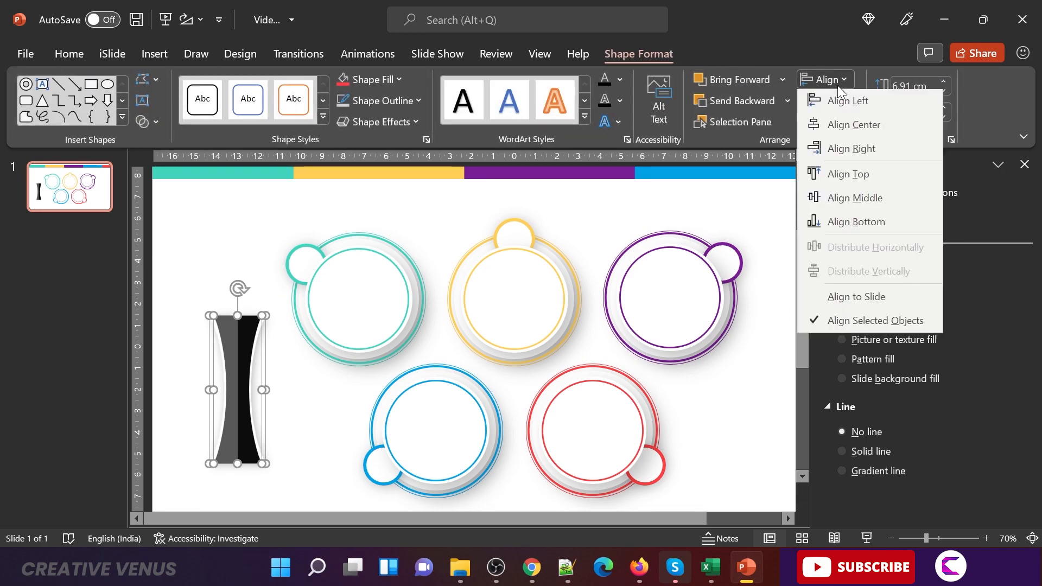
left_click(843, 202)
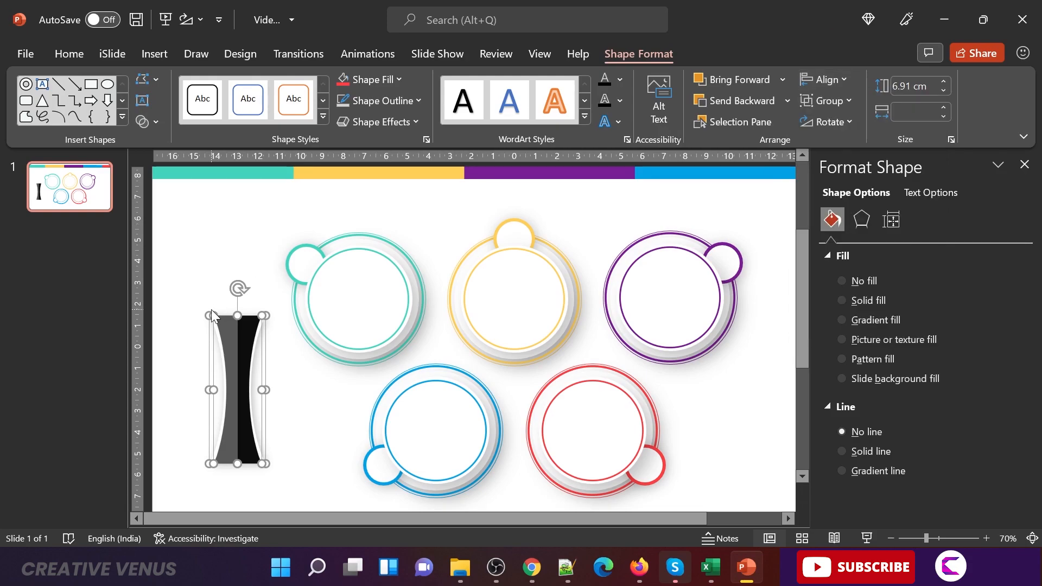
key("ctrl+g")
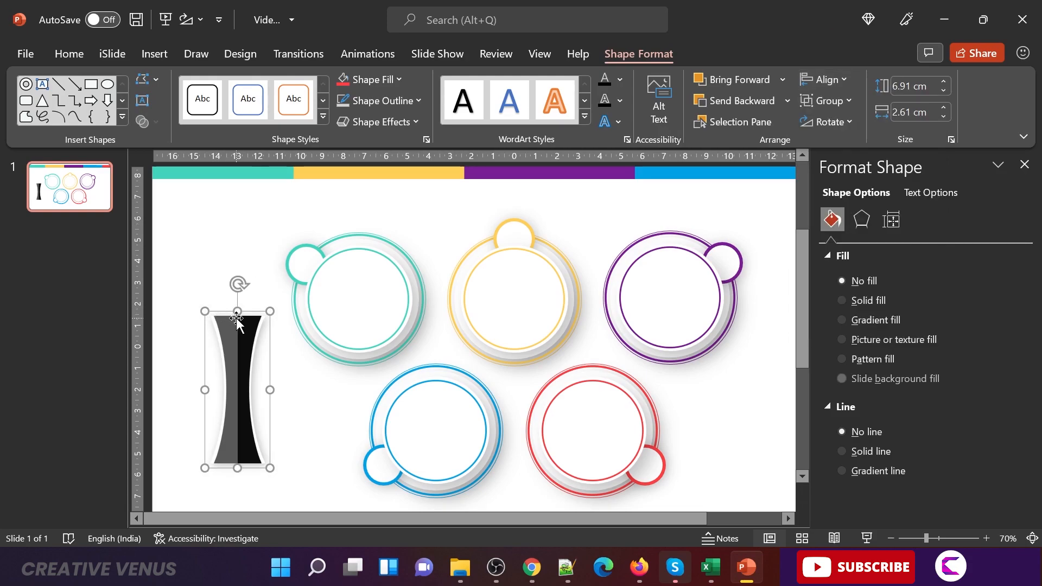
Shorten the connector group to about 4.96 cm high and rotate it to 45°.
left_click_drag(237, 313, 249, 392)
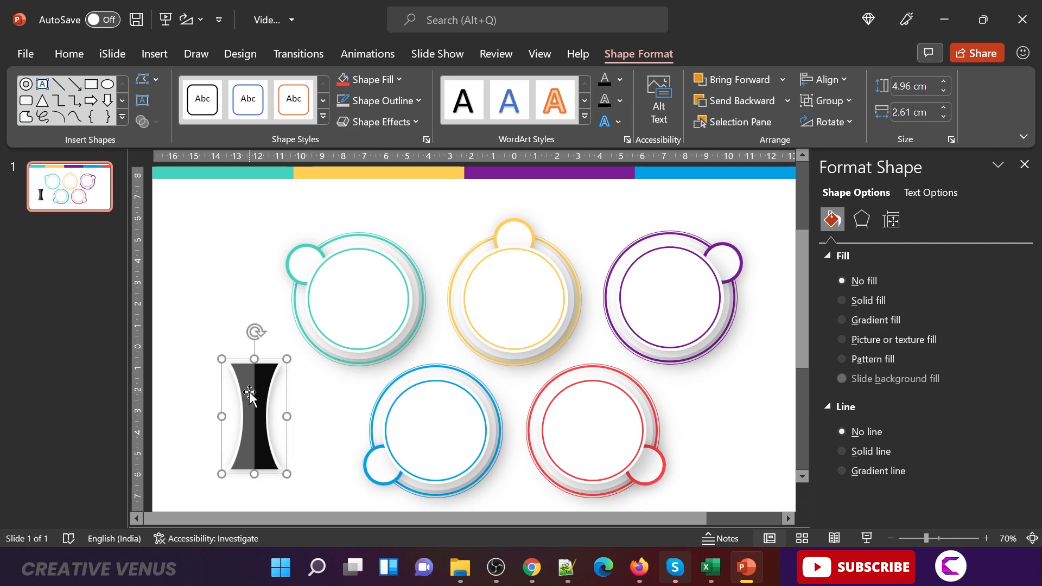
left_click(826, 123)
left_click(863, 237)
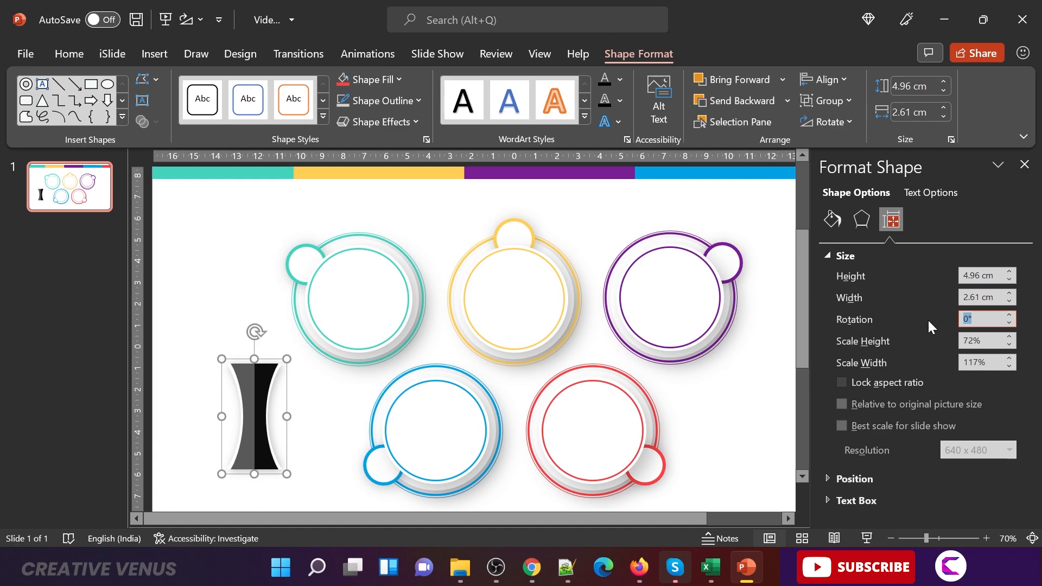
type("45")
key("Return")
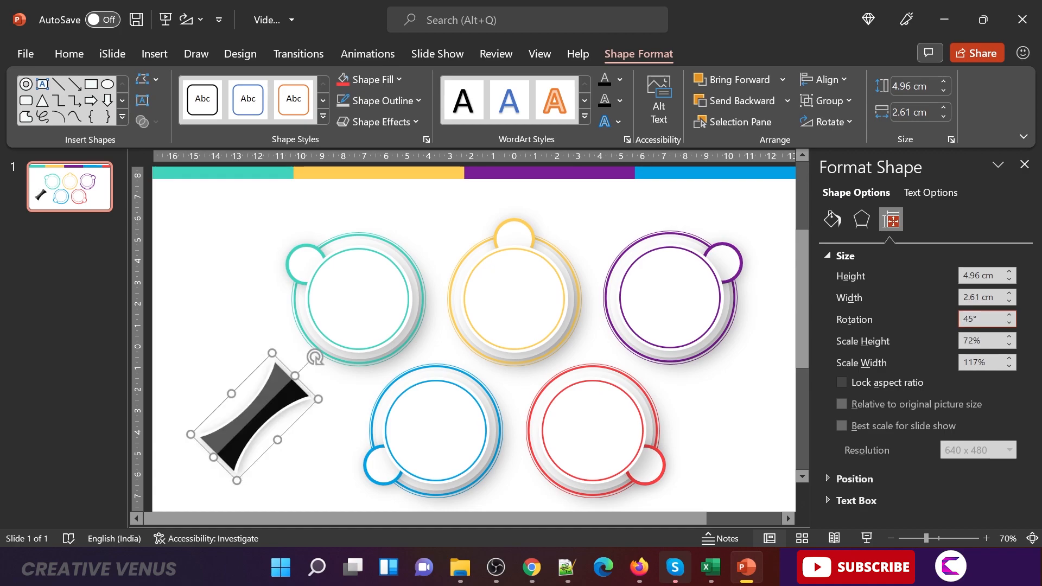
Set the connector's rotation to -45° and place it across the gap between the teal and blue circles.
type("-")
key("Return")
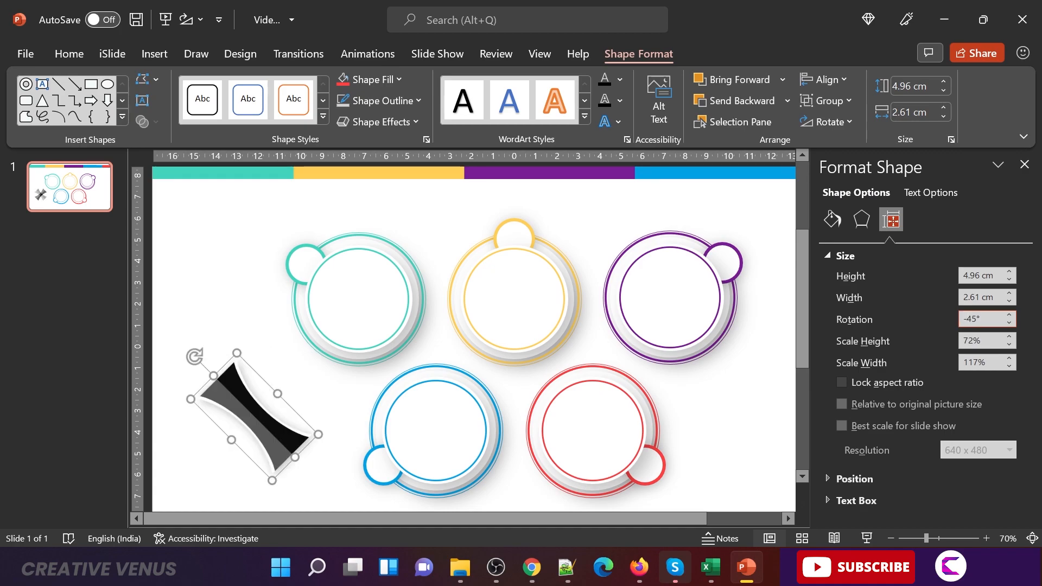
left_click_drag(236, 402, 385, 340)
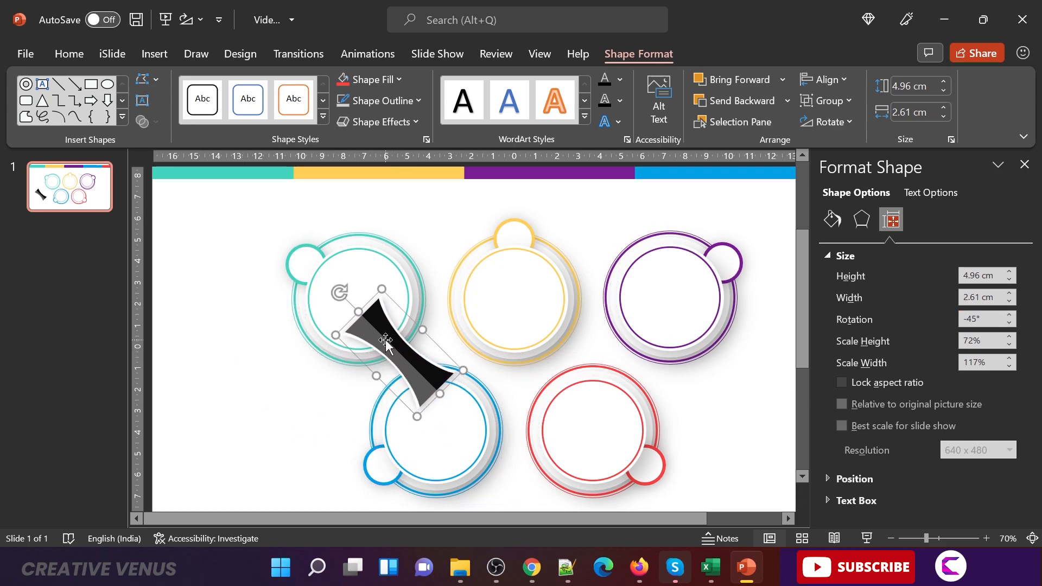
Set the connector's rotation to -31°, shorten it to about 3.51 cm high and place it across the teal and blue circles' gap.
left_click(1010, 322)
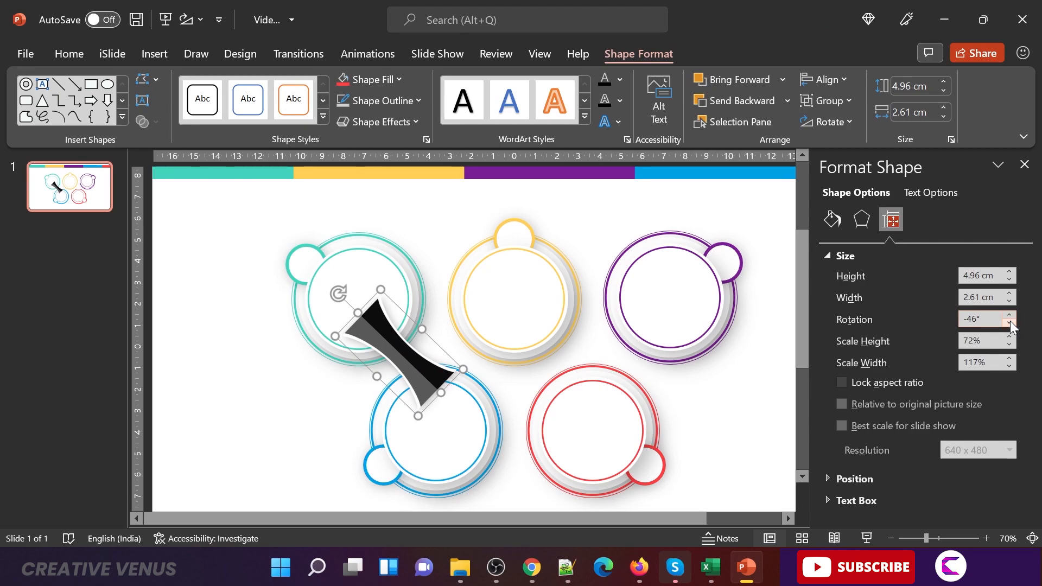
left_click(1010, 315)
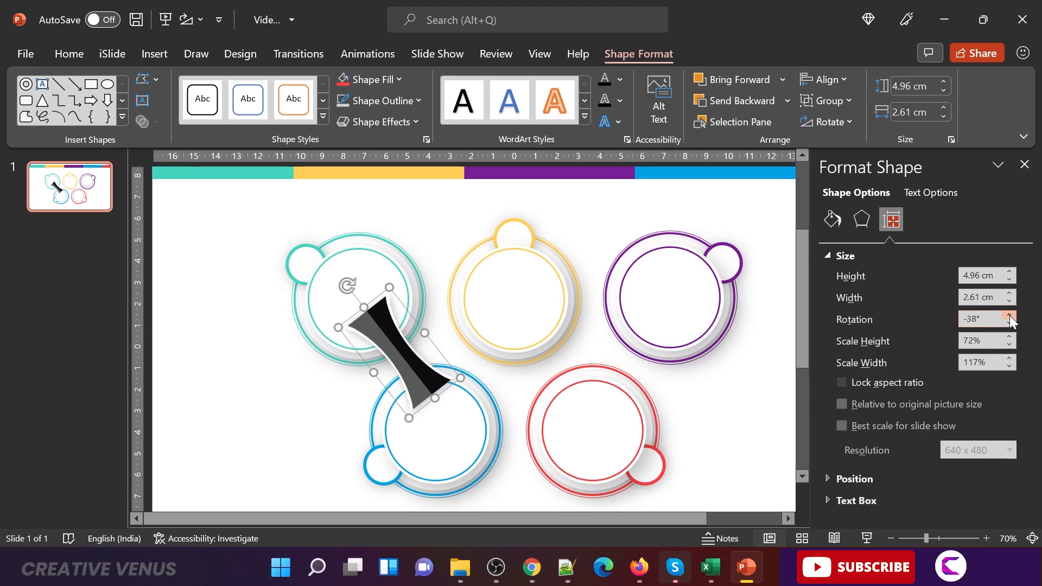
left_click_drag(422, 382, 418, 387)
left_click_drag(366, 308, 405, 371)
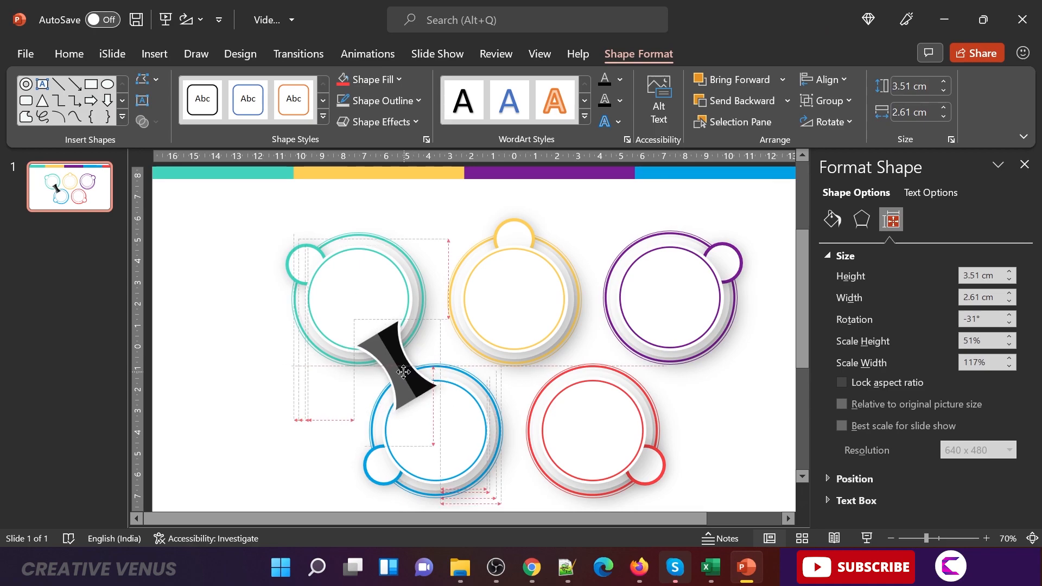
left_click_drag(403, 372, 403, 372)
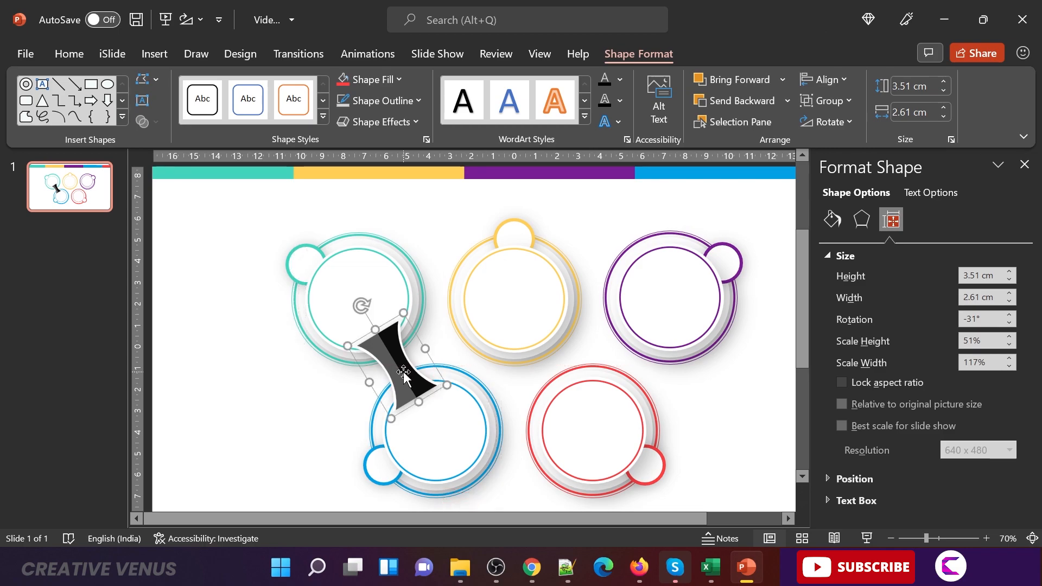
Ungroup the five layered circle groups so that their individual rings can be reordered.
left_click(333, 291)
left_click(425, 432, "shift")
left_click(537, 299, "shift")
left_click(588, 399, "shift")
left_click(665, 293, "shift")
left_click(665, 293)
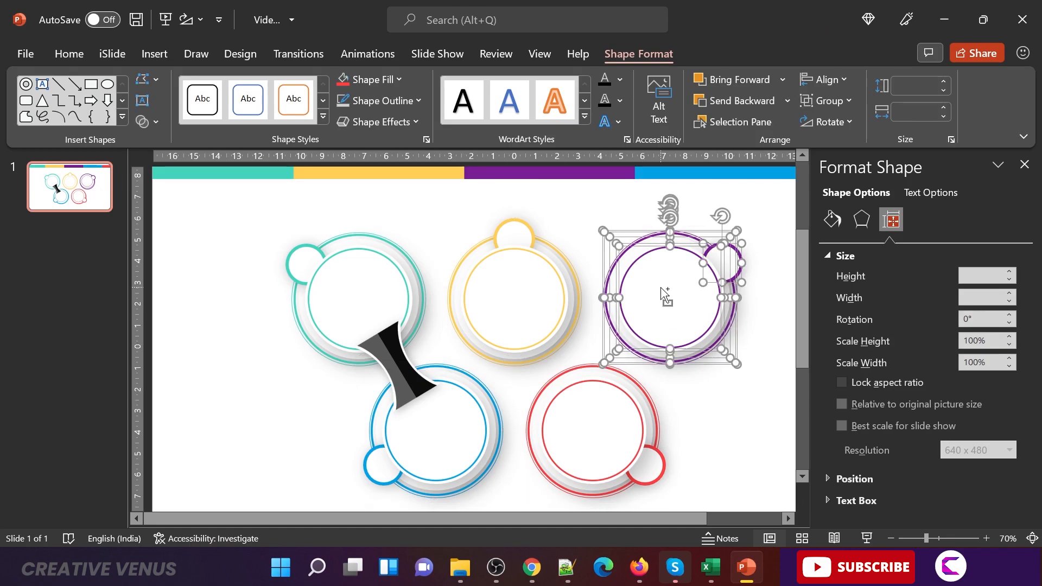
left_click(744, 421)
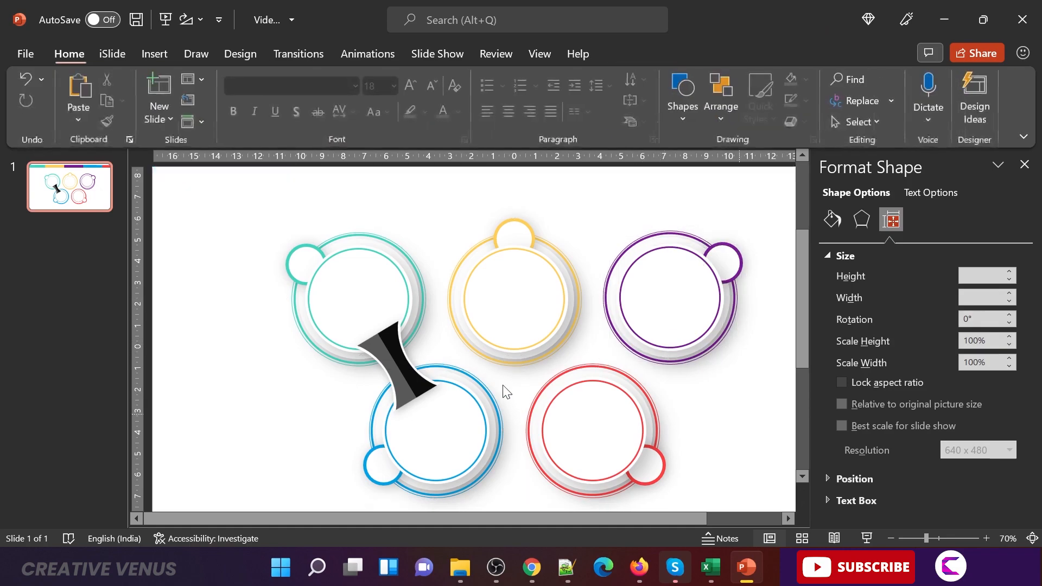
Send the connector between the teal and blue circles to the back.
left_click(406, 381)
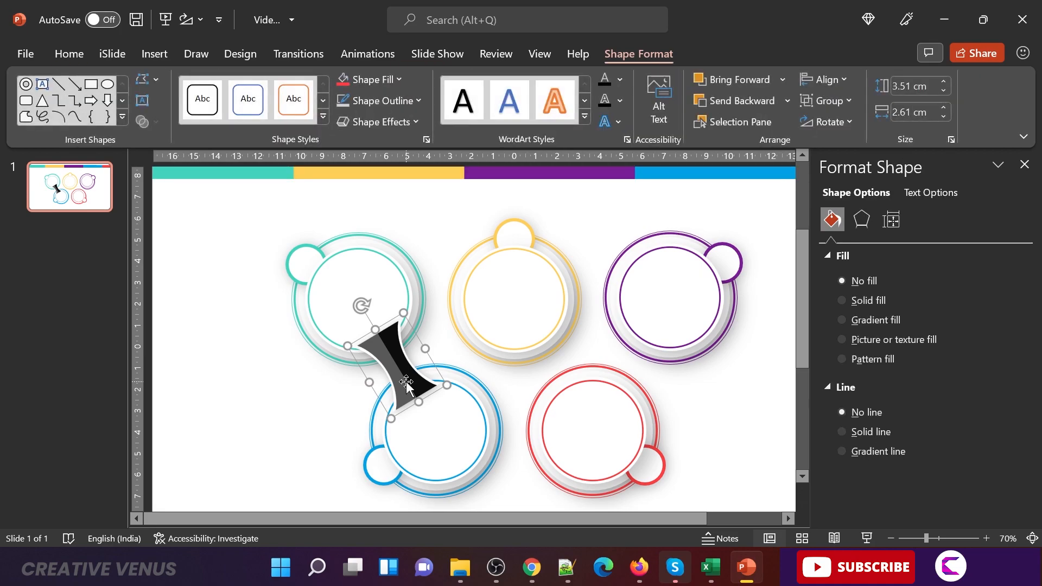
right_click(406, 380)
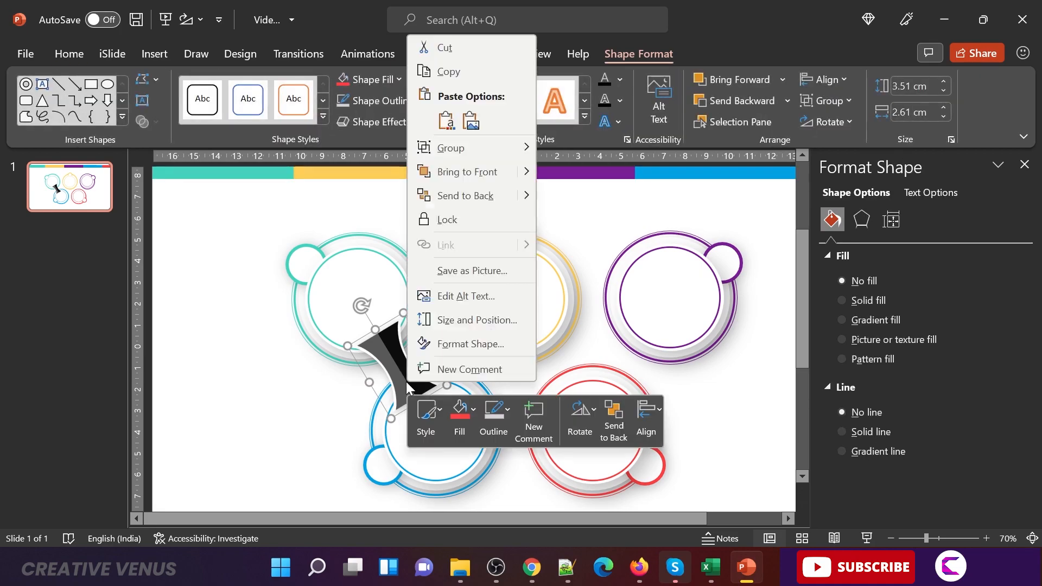
left_click(465, 197)
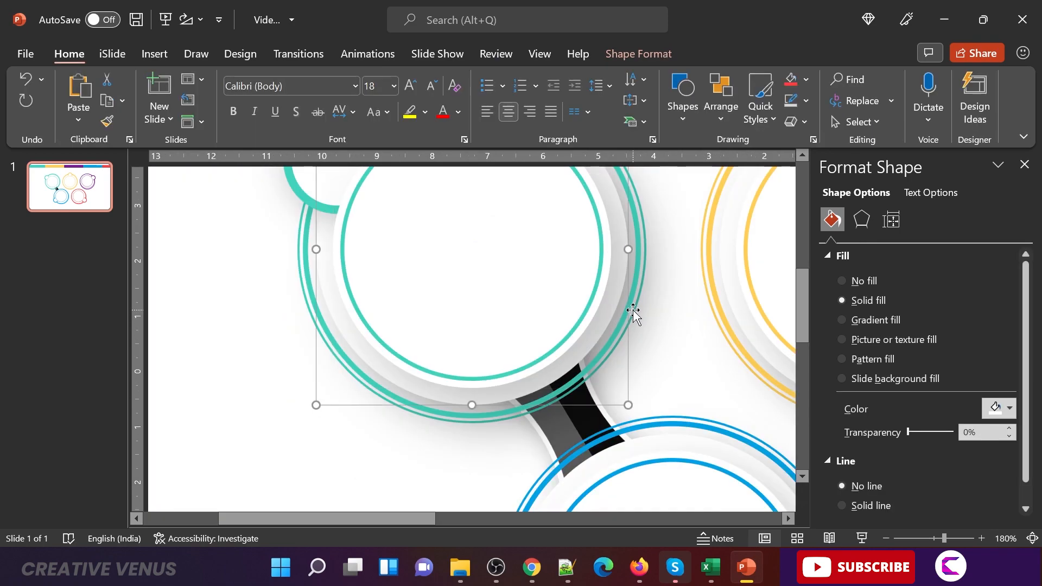
Send the teal circle's thin outer outline and thick outer ring to the back, behind the connector.
left_click(297, 260)
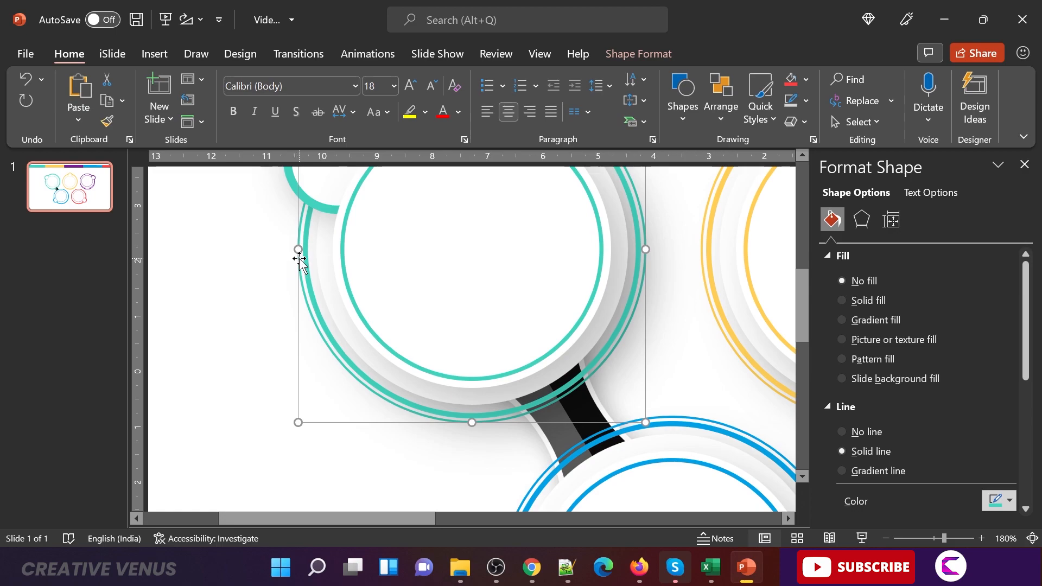
right_click(299, 258)
left_click(325, 286)
left_click(306, 264)
right_click(306, 265)
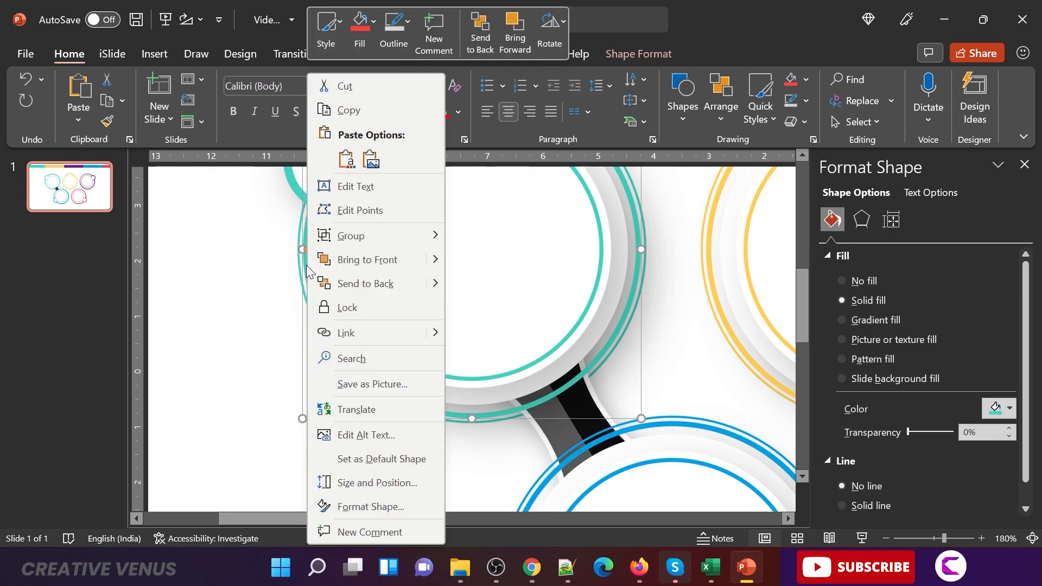
left_click(348, 283)
left_click(256, 401)
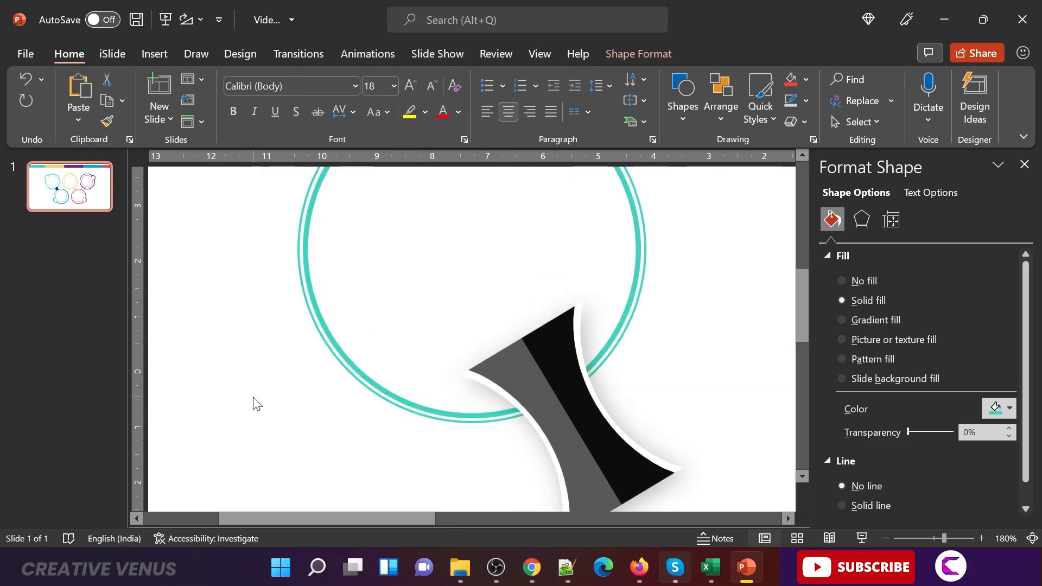
Send the blue circle's thin outer outline and thick outer ring to the back, behind the connector.
left_click(659, 419)
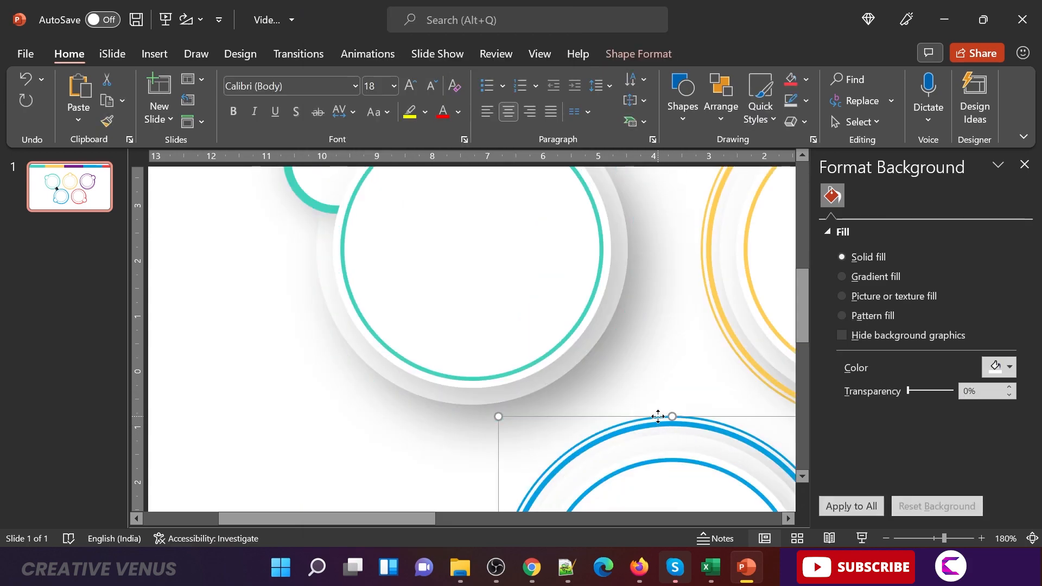
right_click(658, 418)
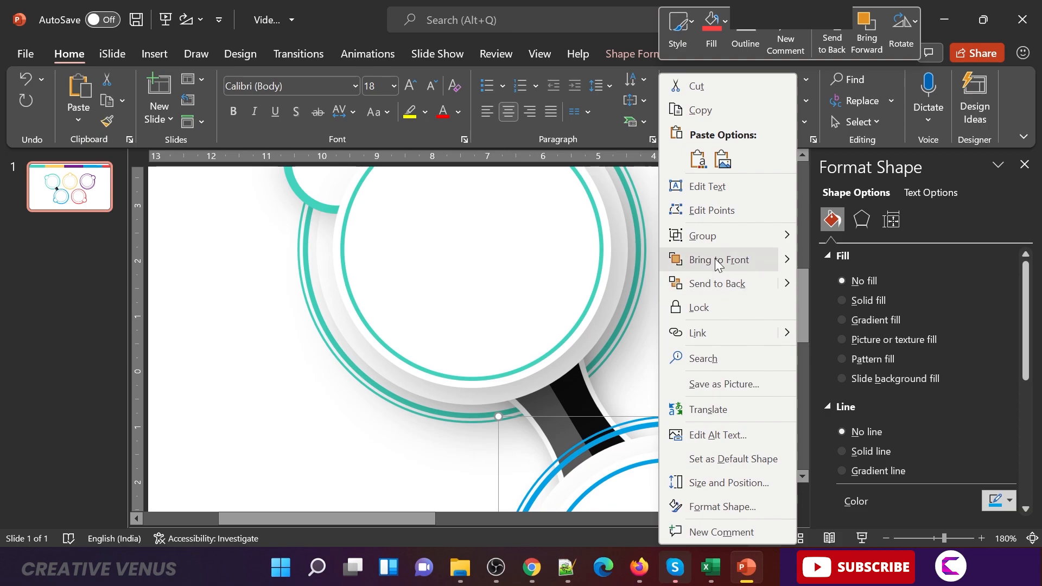
left_click(710, 291)
left_click(697, 428)
right_click(696, 429)
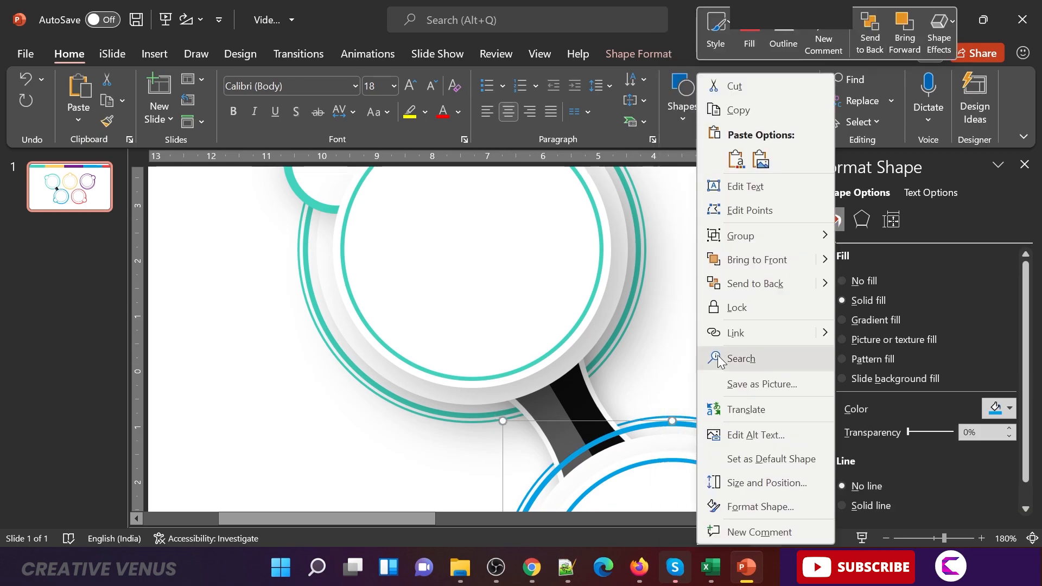
left_click(740, 282)
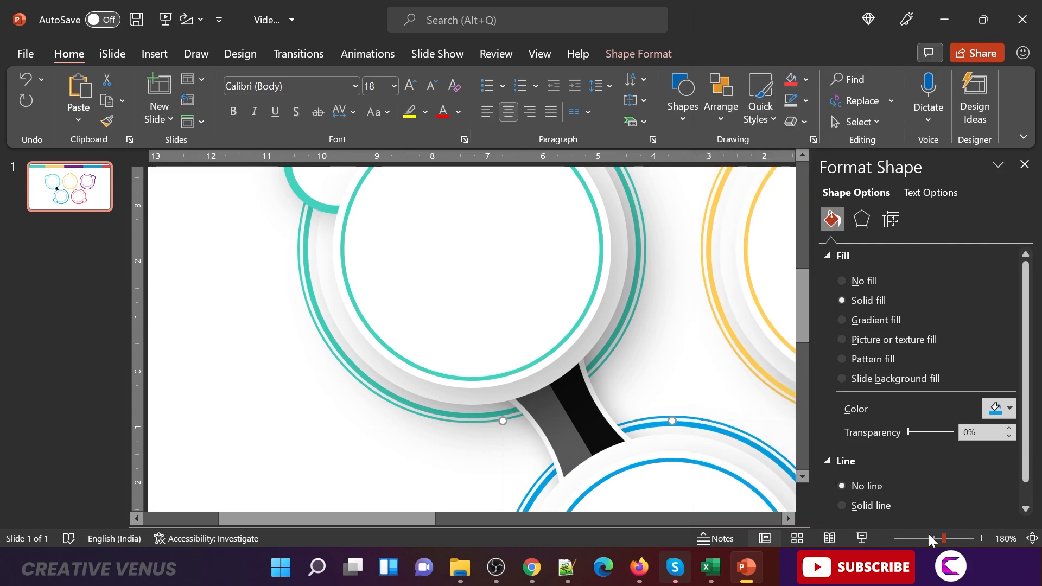
Shorten the connector to about 2.74 cm high and center it in the gap between the teal and blue circles.
left_click(885, 537)
left_click(885, 537)
left_click(886, 538)
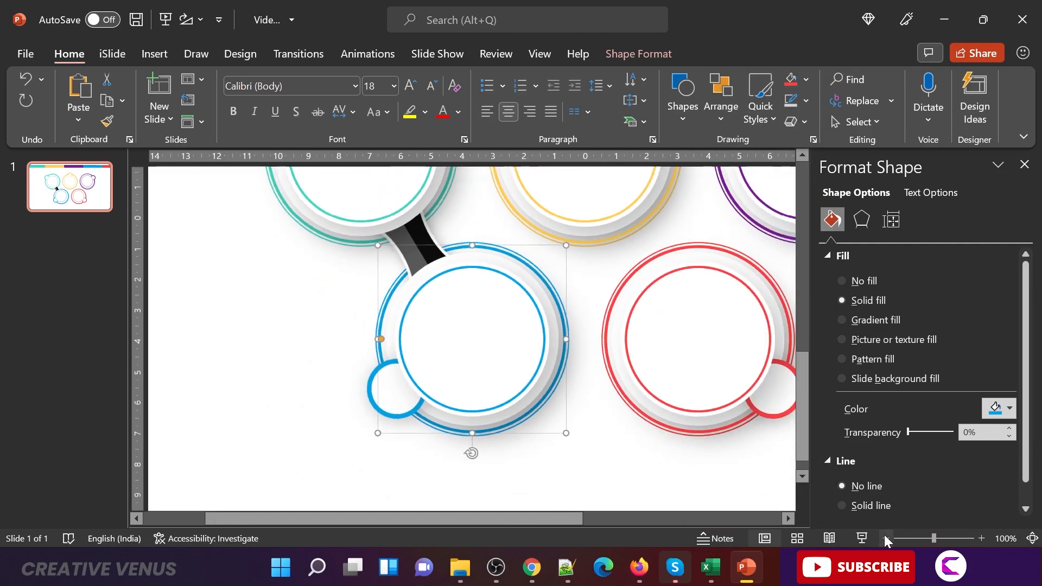
left_click(886, 537)
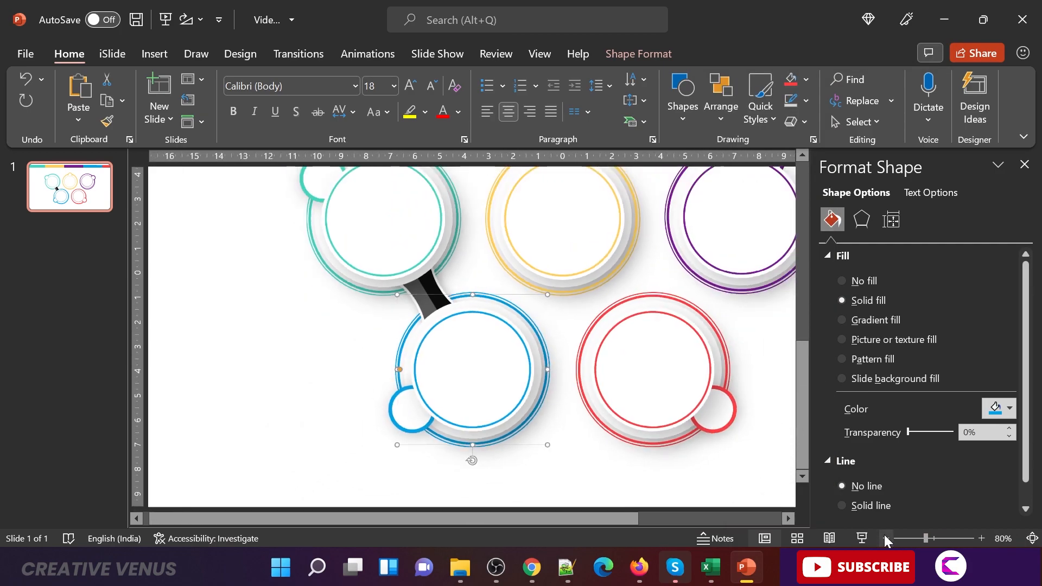
left_click(430, 289)
left_click_drag(404, 254, 423, 290)
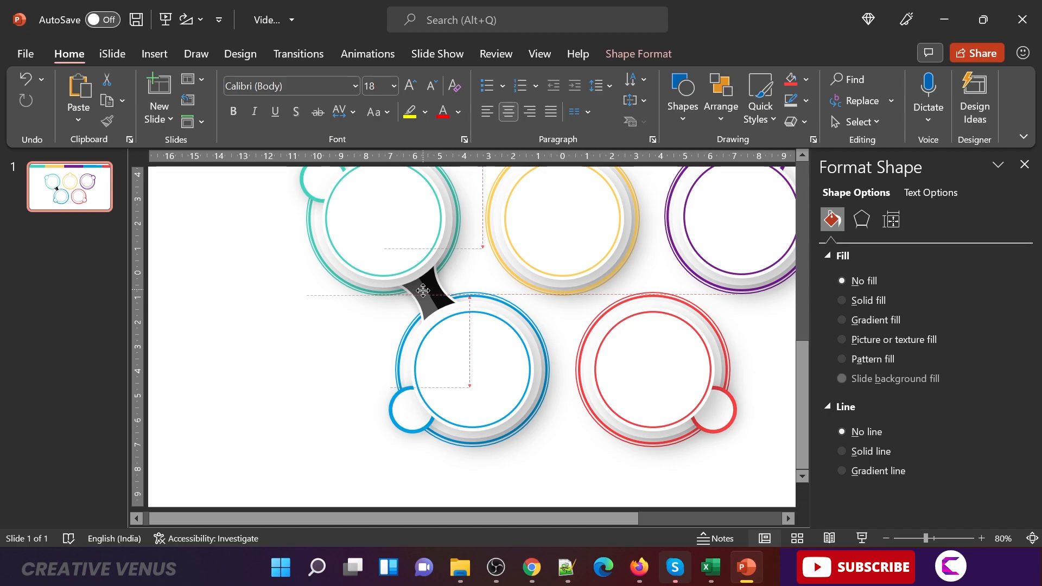
left_click_drag(423, 290, 423, 291)
Place a horizontally flipped copy of the connector between the blue and yellow circles and send it to the back.
key("ctrl+v")
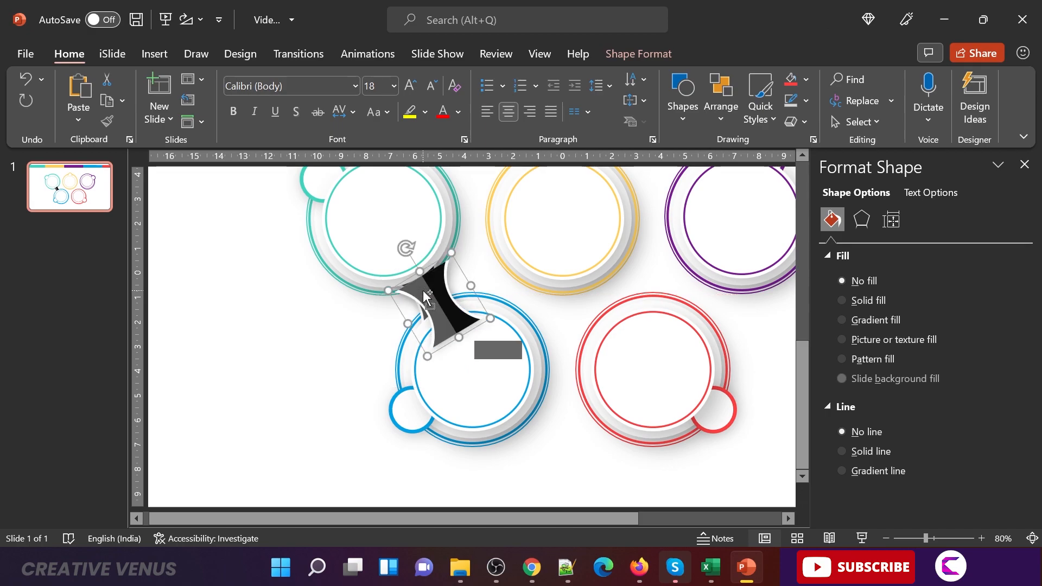
left_click(626, 56)
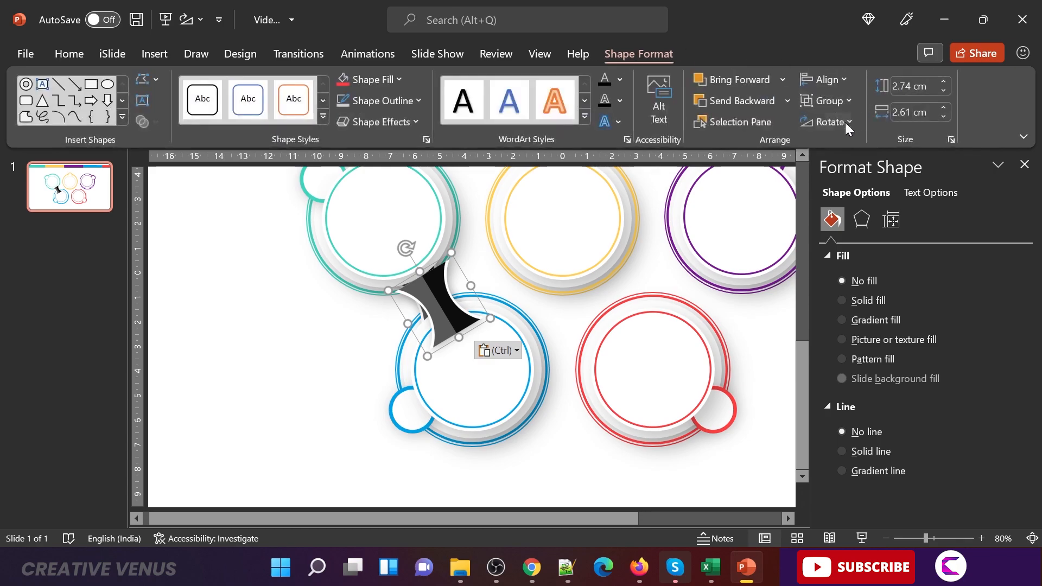
left_click(827, 122)
left_click(855, 209)
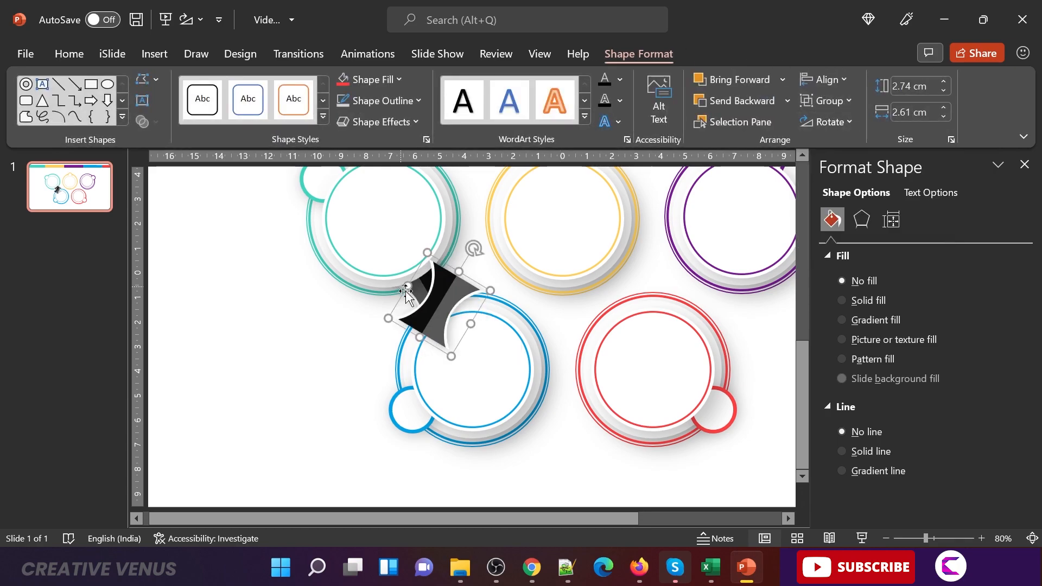
left_click_drag(448, 299, 530, 291)
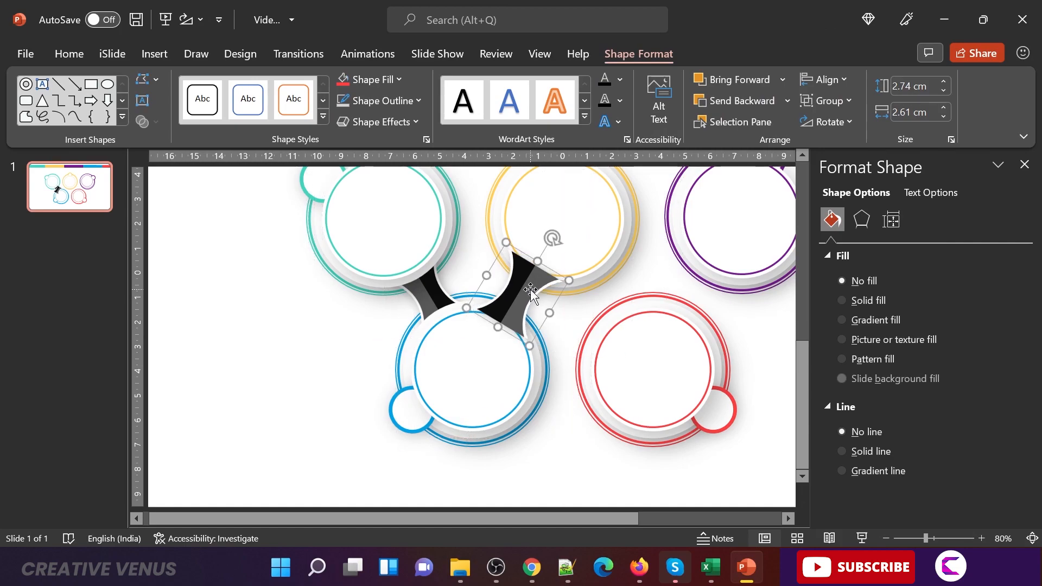
right_click(530, 289)
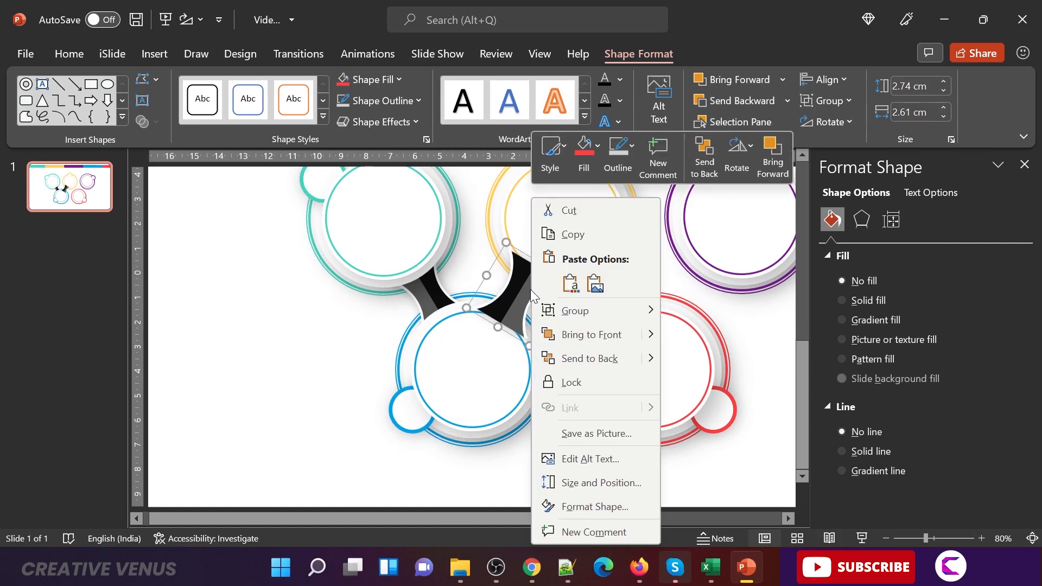
left_click(574, 359)
Send the blue circle's thin outline and thick outer ring to the back again, behind the flipped connector.
left_click(549, 358)
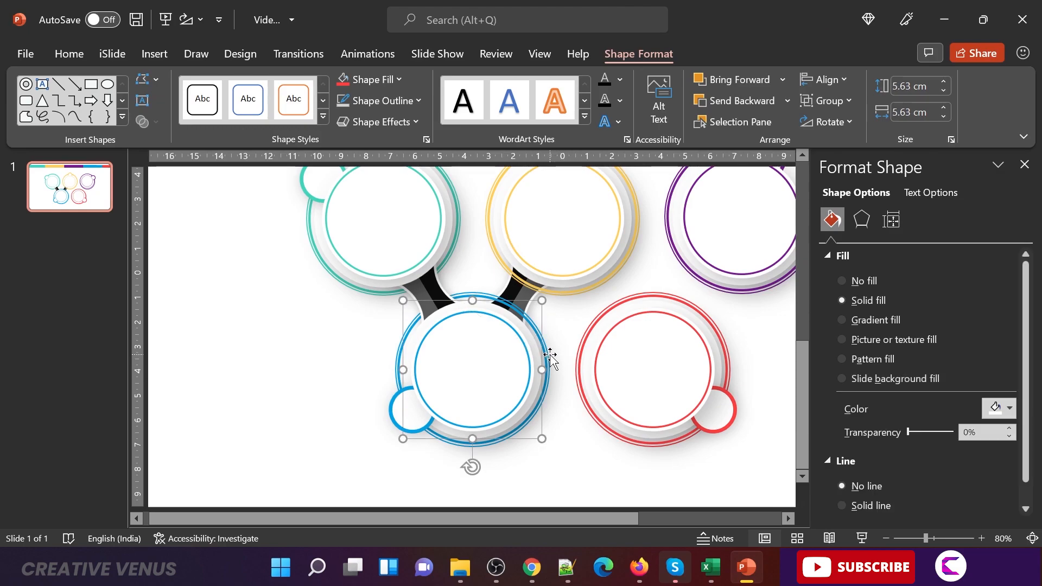
left_click(465, 293)
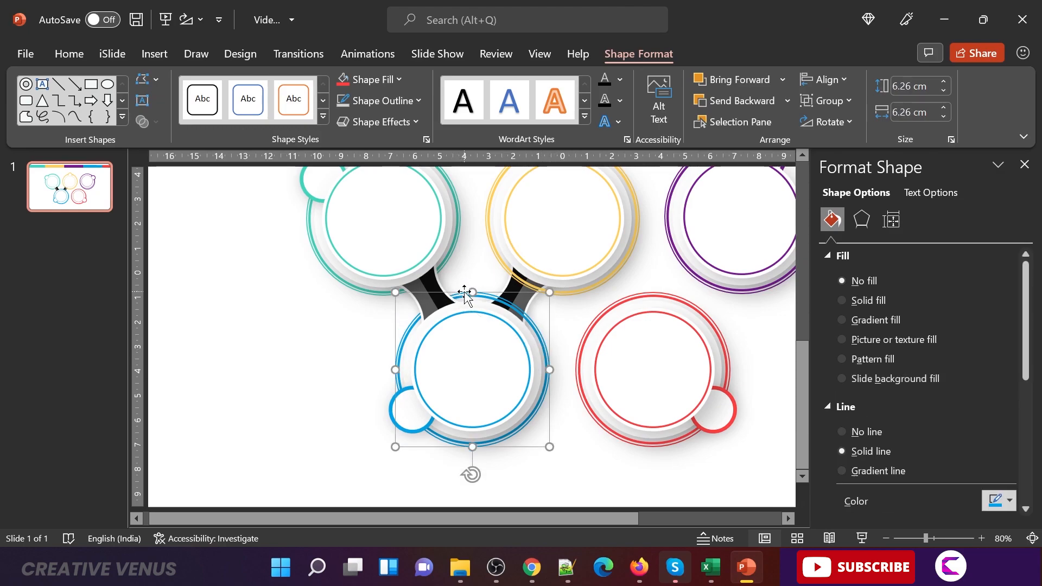
right_click(465, 295)
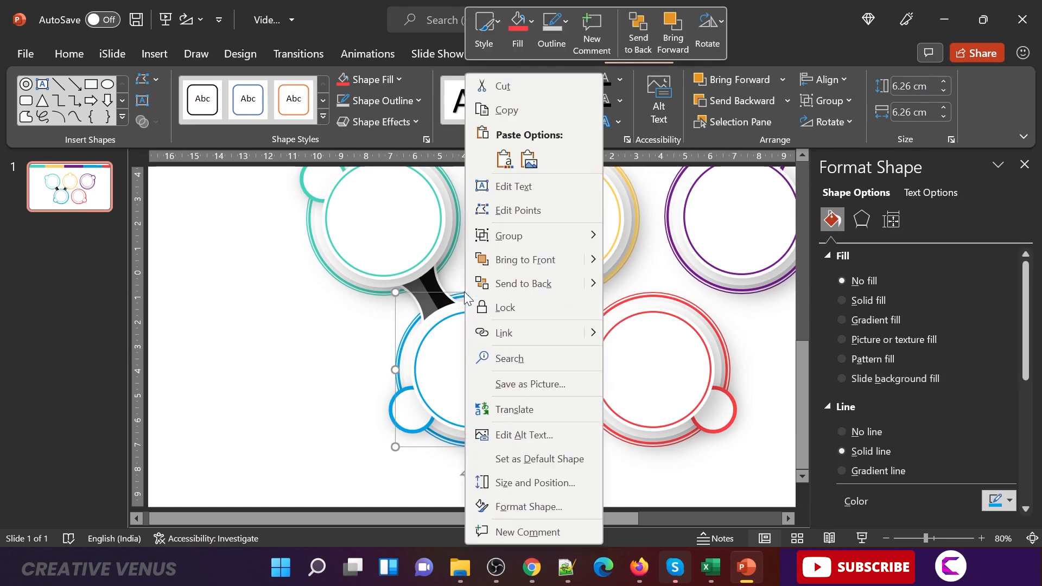
left_click(516, 284)
left_click(483, 298)
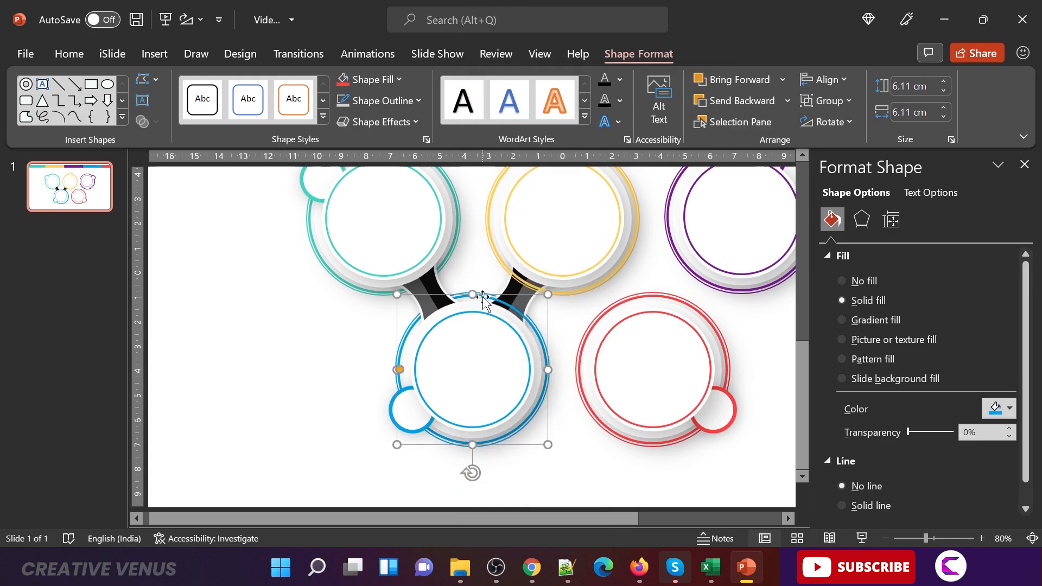
right_click(483, 296)
left_click(515, 282)
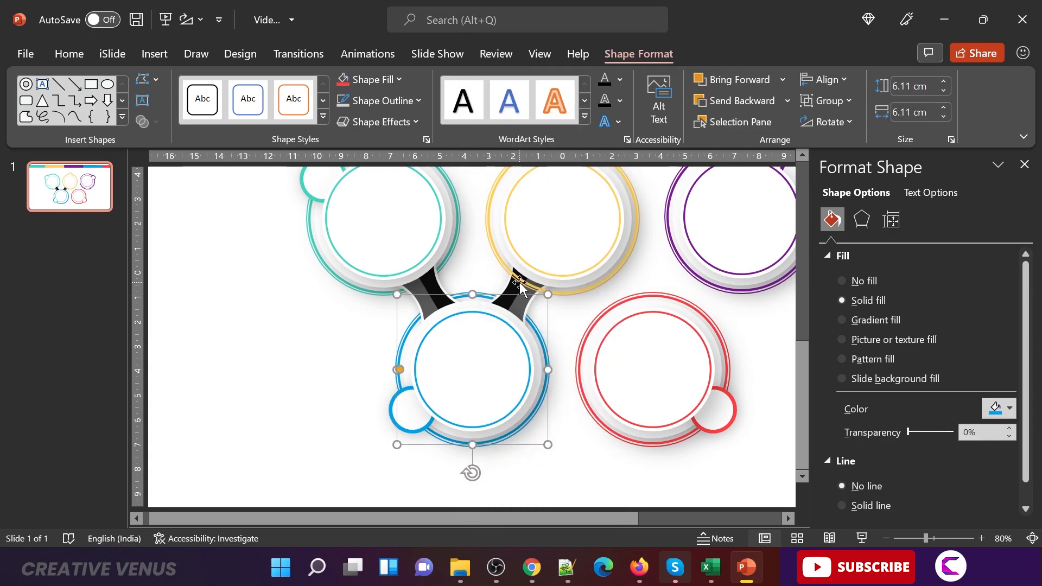
left_click(632, 493)
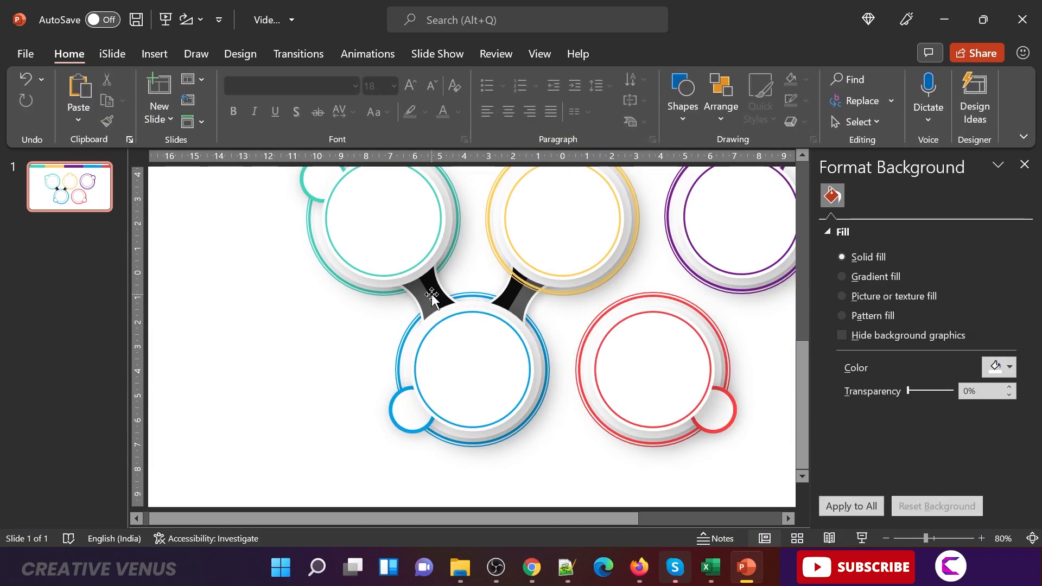
Duplicate both connectors, place the copies linking the red circle to the yellow and purple circles, and send them to the back.
left_click(432, 294)
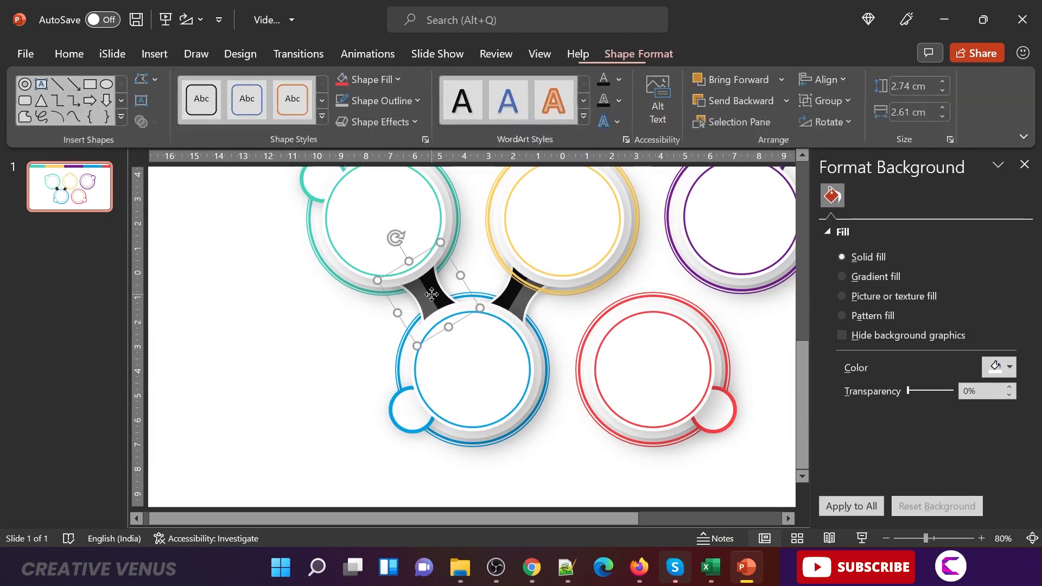
left_click(518, 296, "shift")
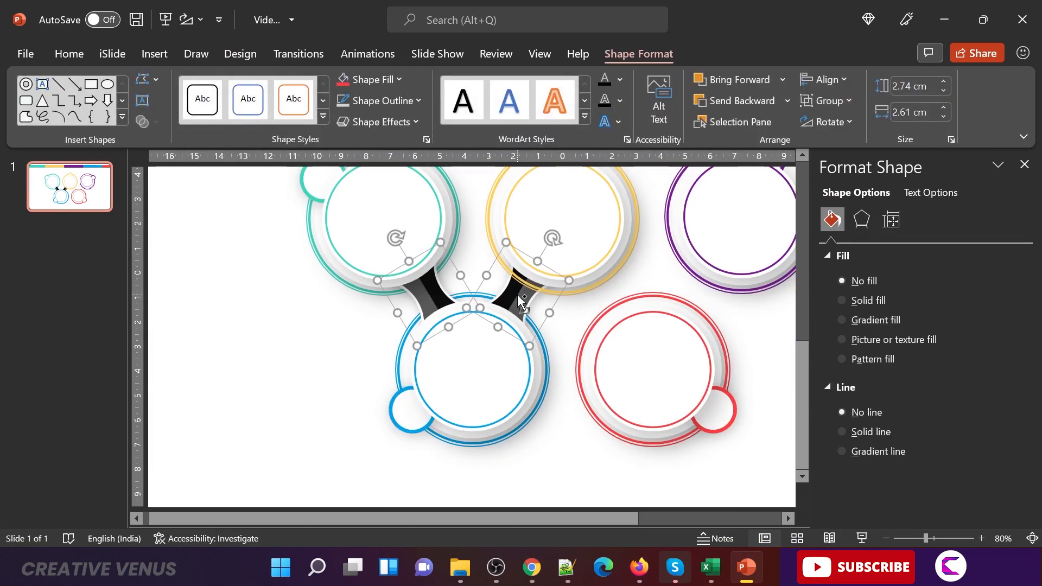
key("ctrl+c")
key("ctrl+v")
left_click_drag(526, 304, 696, 293)
right_click(695, 289)
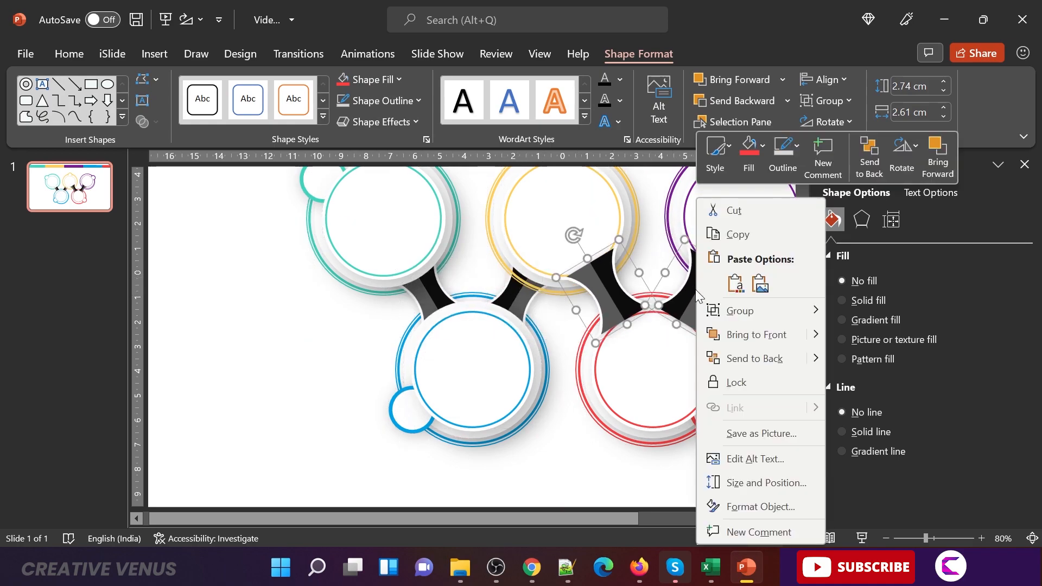
left_click(741, 361)
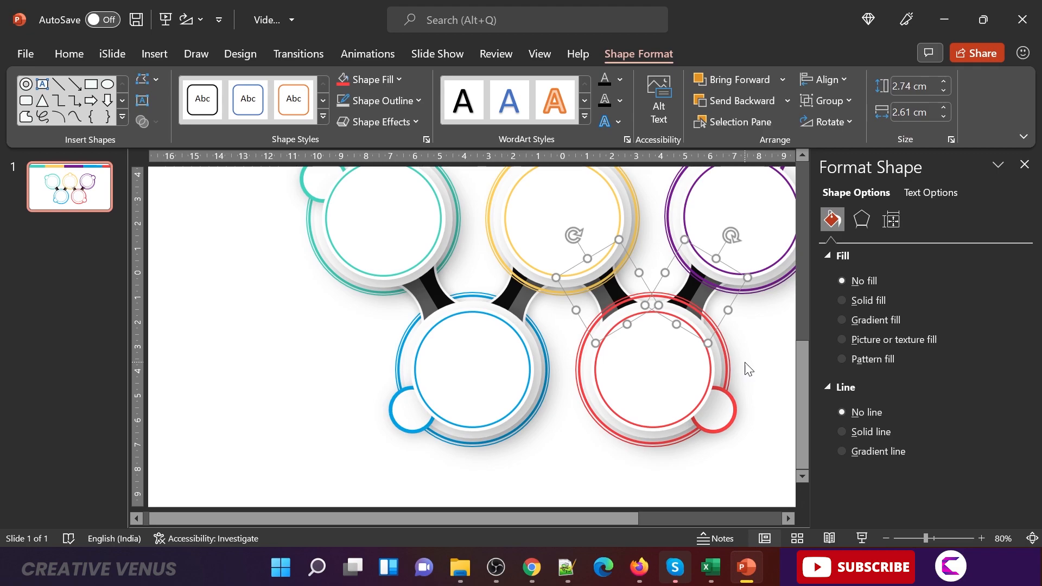
left_click(780, 371)
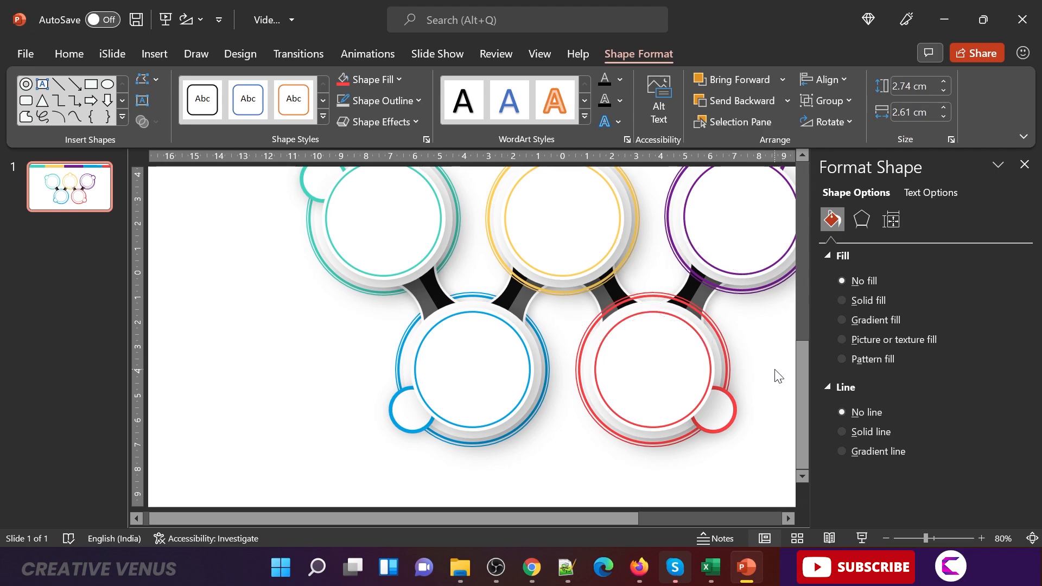
Send the yellow circle's thick outer ring and thin outline to the back, behind its connectors.
left_click(572, 293)
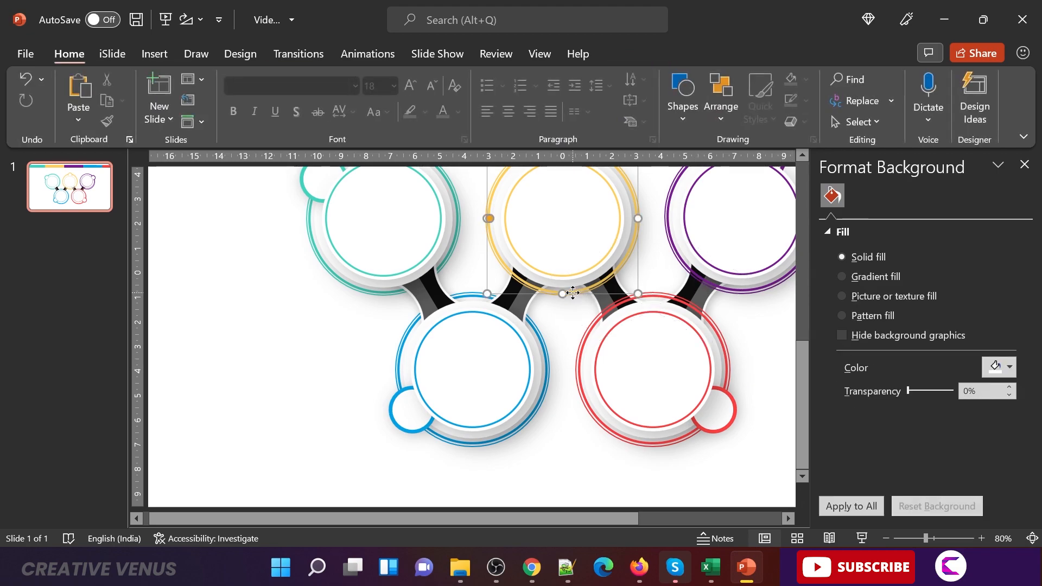
right_click(571, 294)
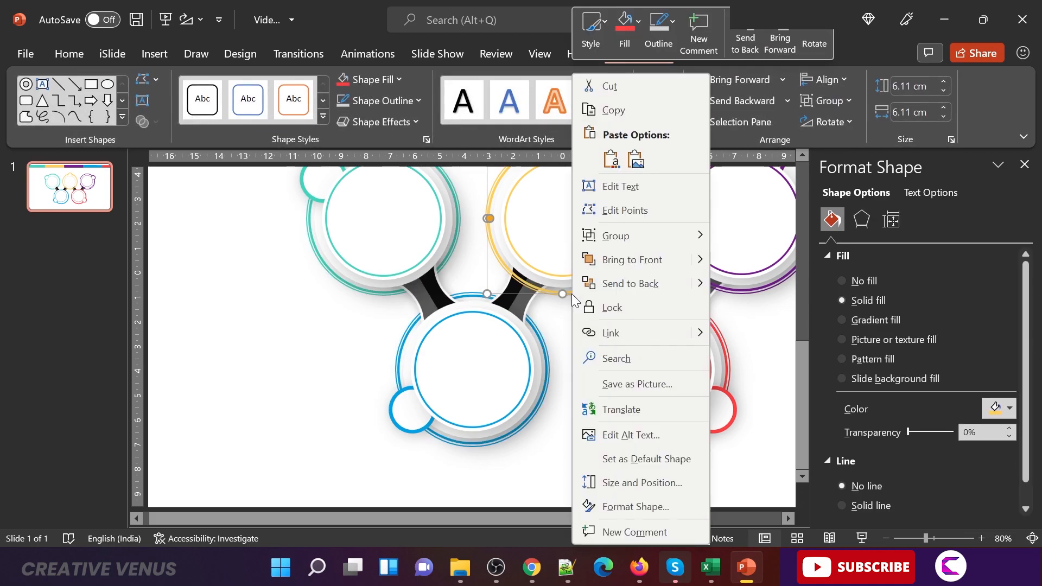
left_click(616, 285)
key("Tab")
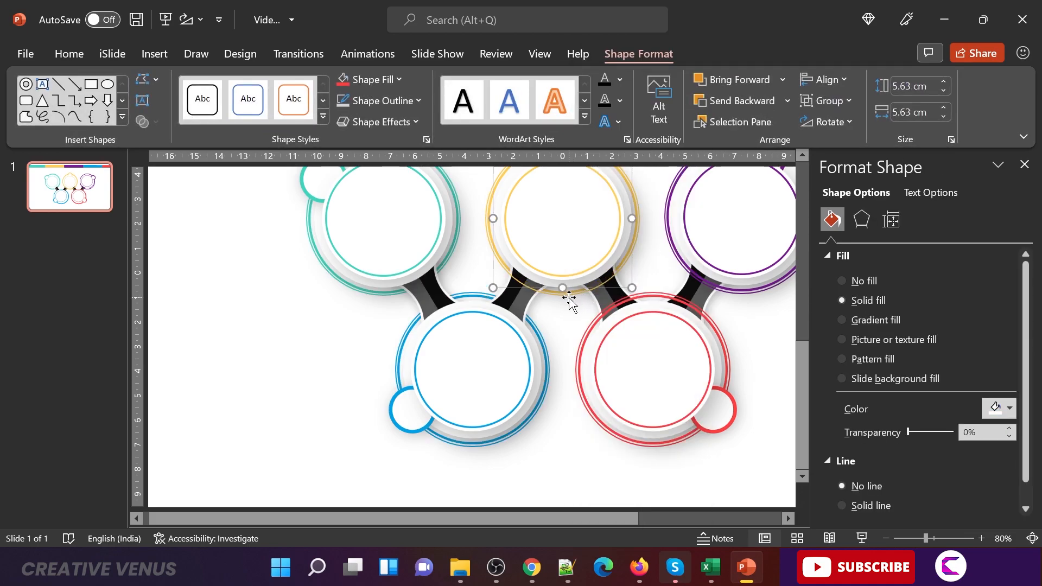
left_click(639, 201)
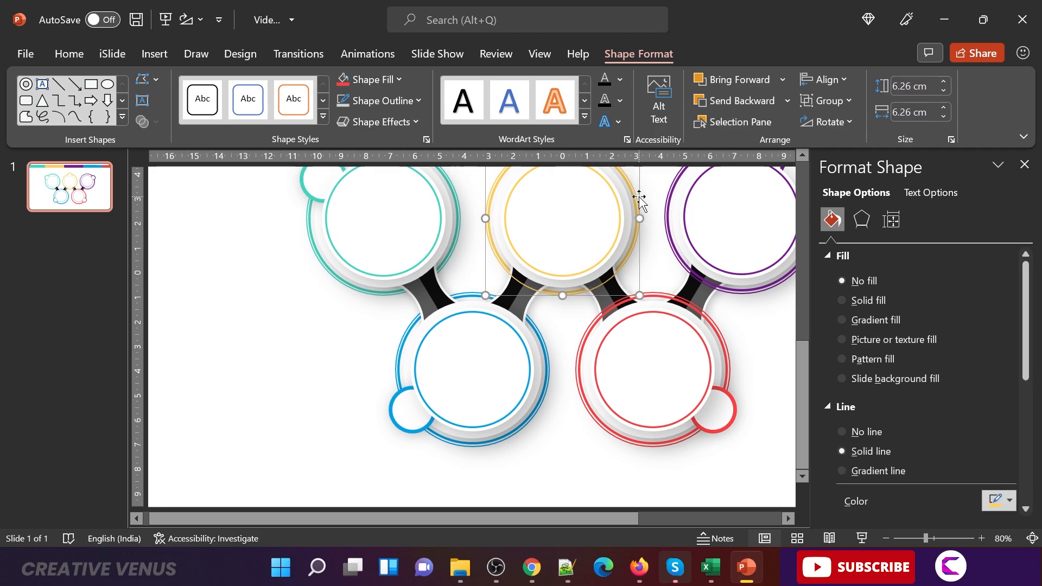
right_click(639, 199)
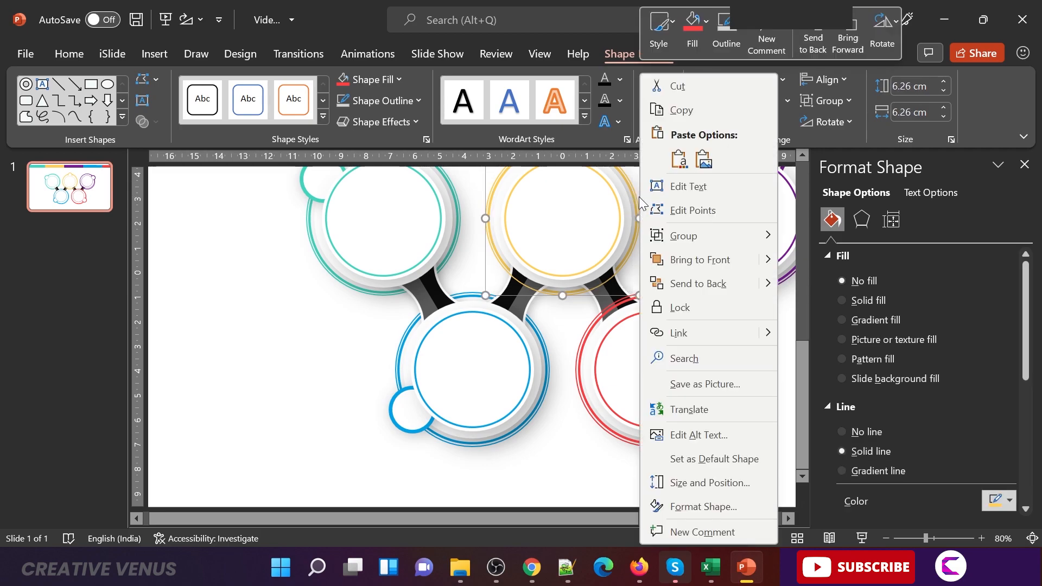
left_click(678, 282)
Send the red circle's thin outline and thick outer ring to the back, behind its two connectors.
left_click(585, 327)
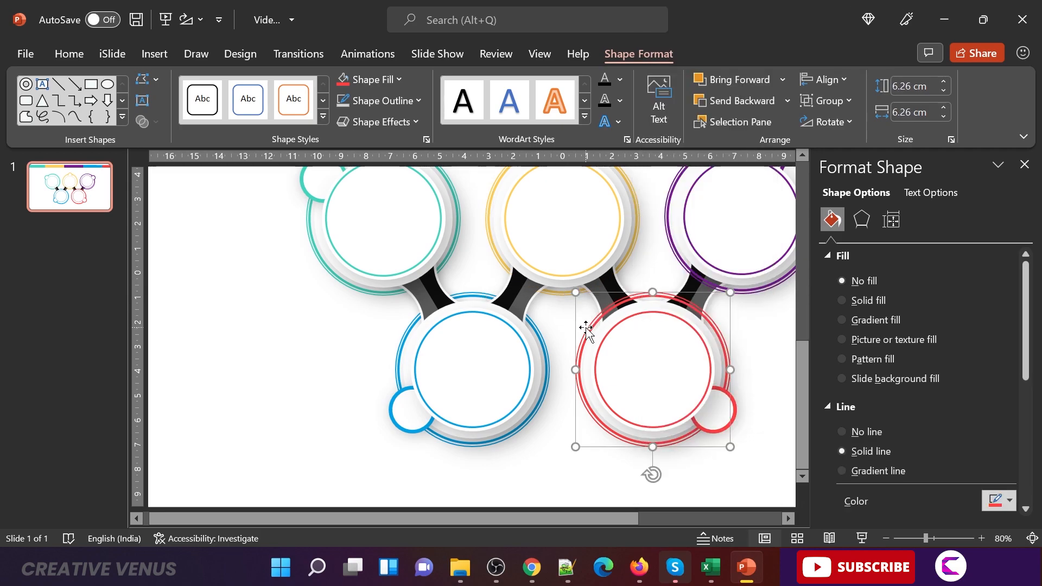
right_click(585, 329)
left_click(632, 283)
left_click(593, 327)
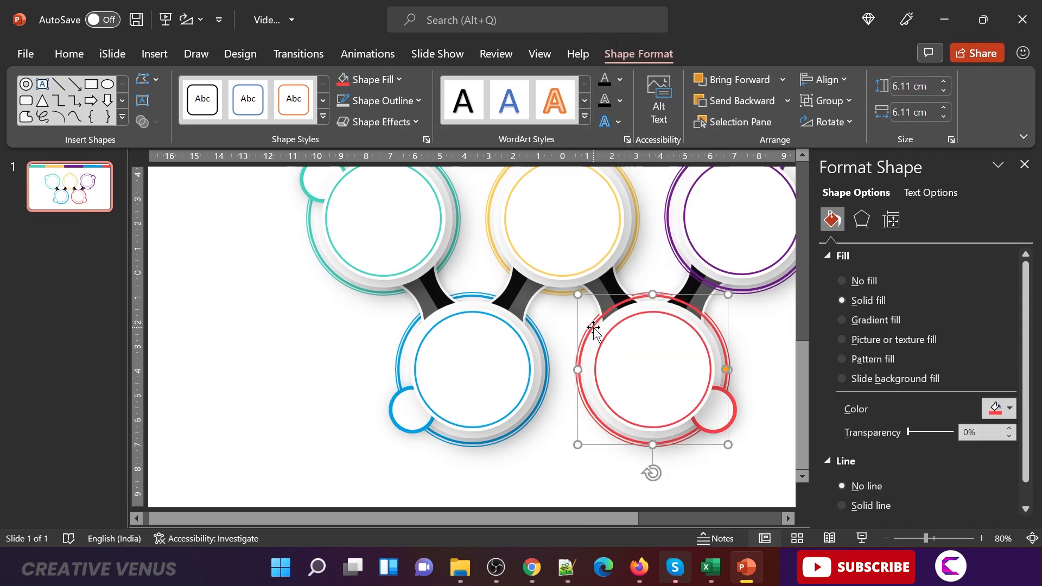
right_click(593, 327)
left_click(644, 286)
left_click(565, 439)
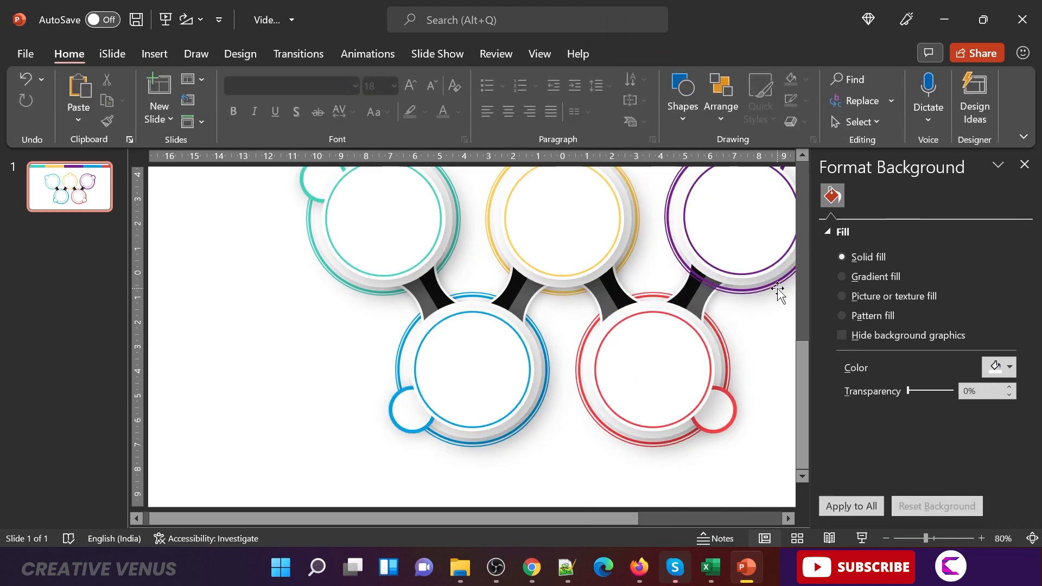
Send the purple circle's thin outline and thick outer ring to the back, behind its connector.
left_click(677, 200)
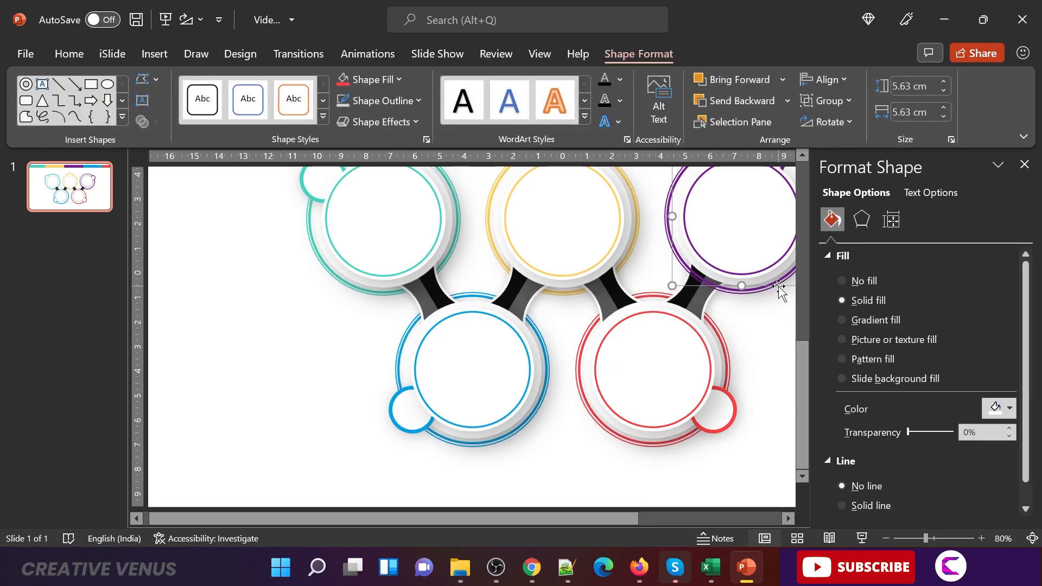
left_click(668, 194)
right_click(663, 194)
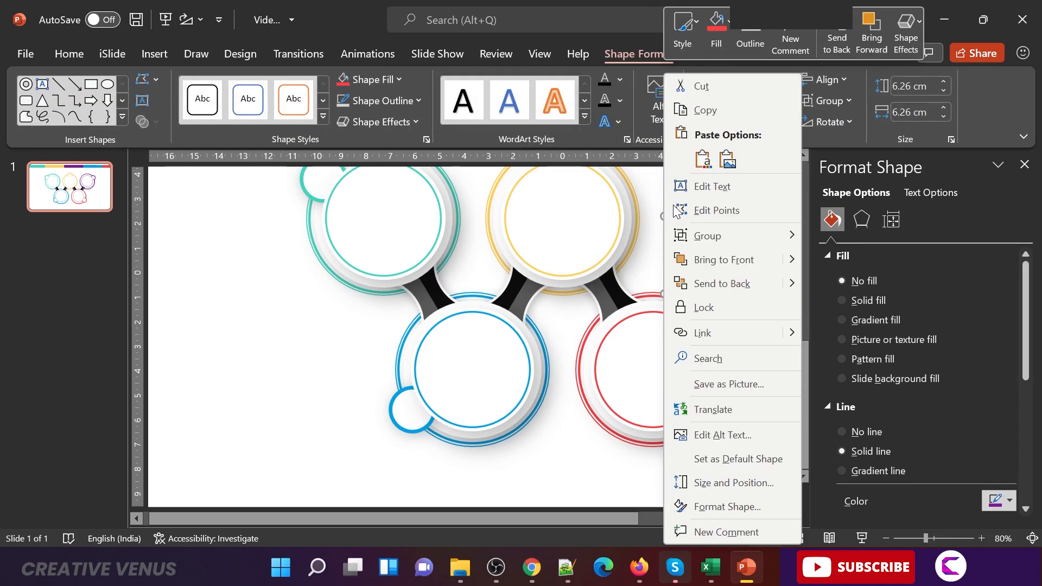
left_click(699, 275)
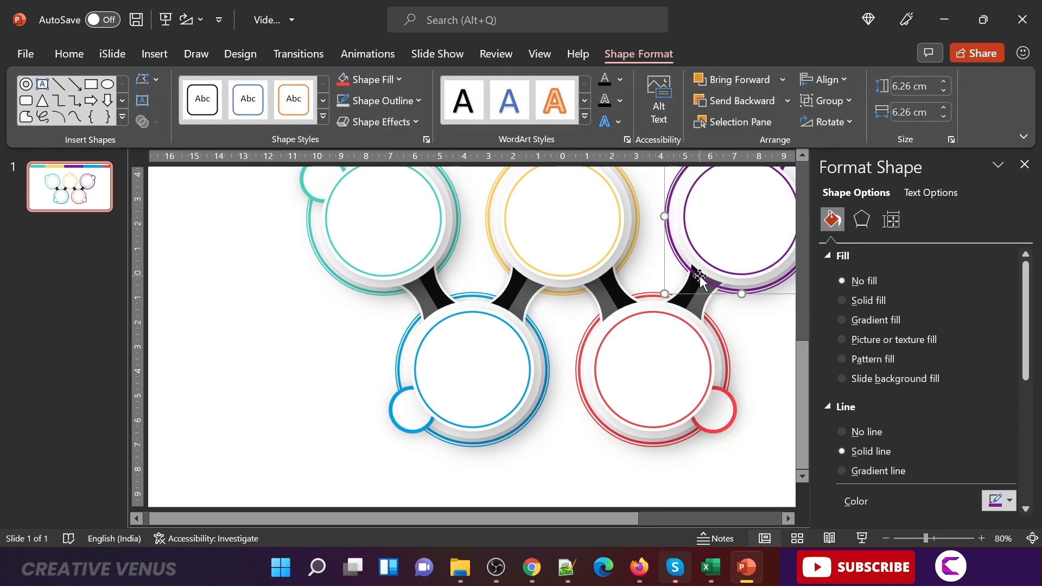
left_click(670, 201)
right_click(670, 200)
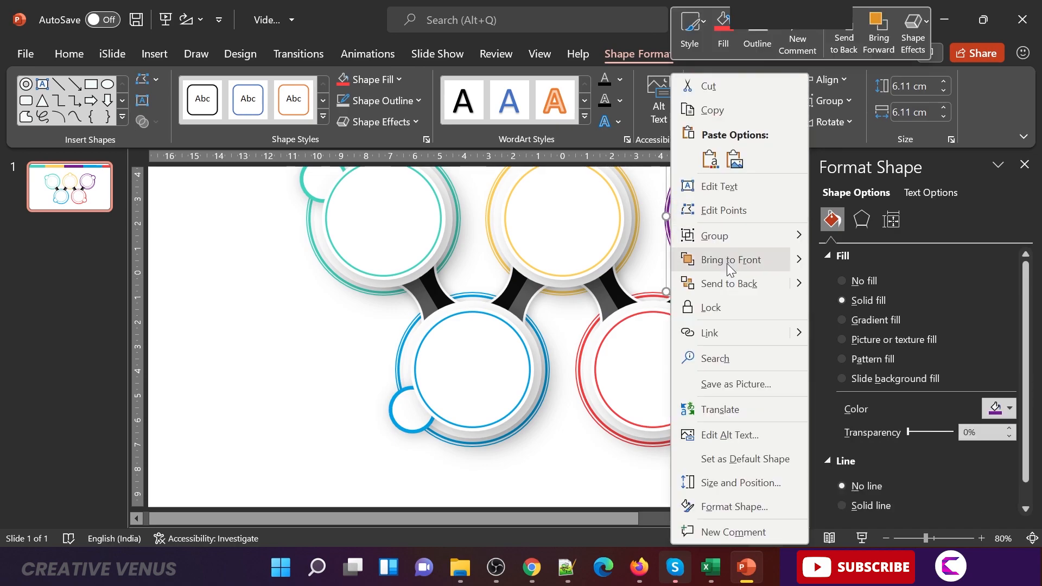
left_click(725, 280)
left_click(758, 364)
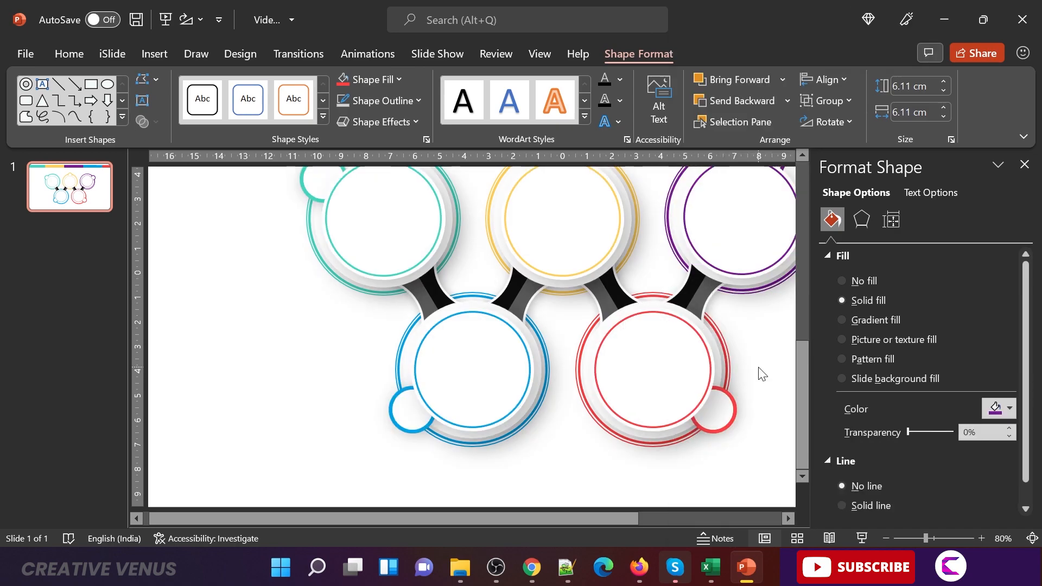
left_click(886, 538)
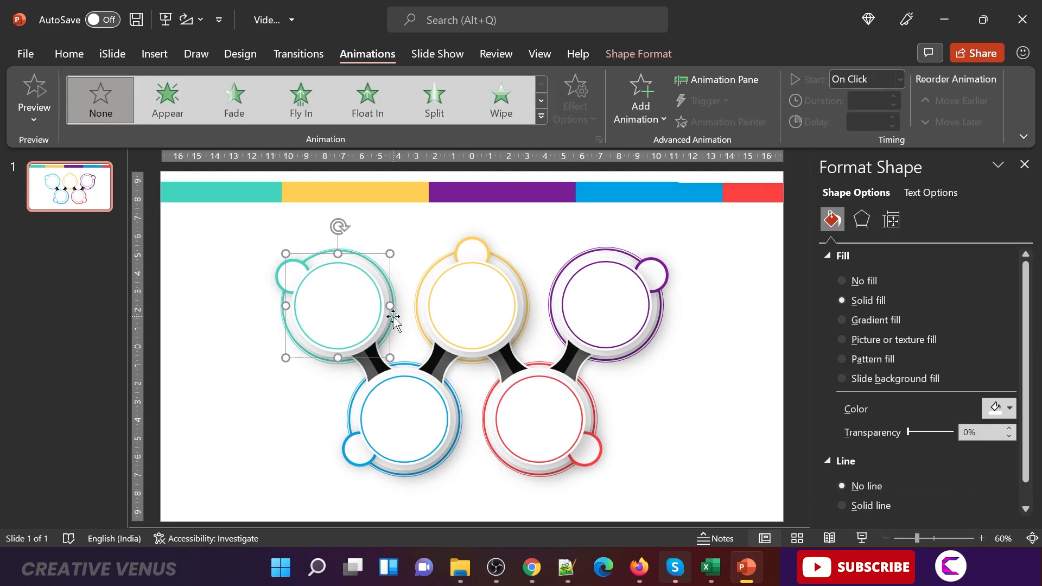